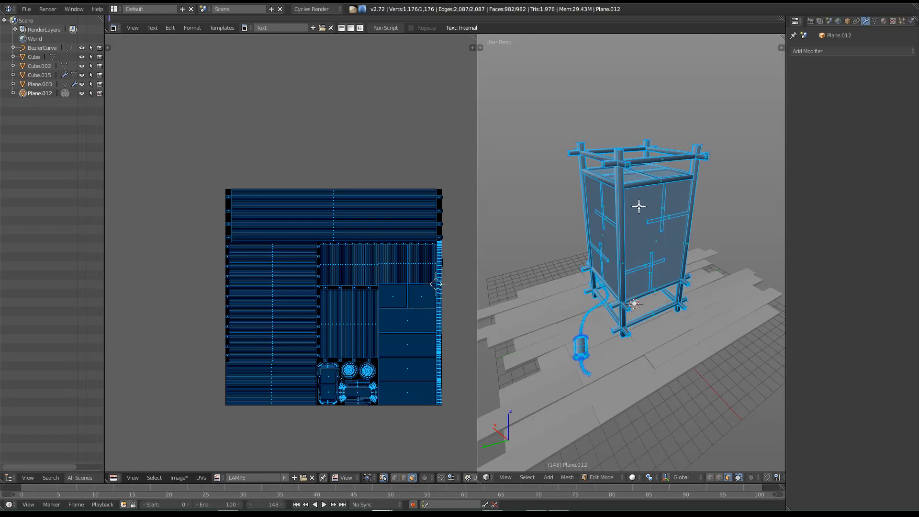
Return to Object mode and inspect the floor planks and the low-poly lamp, leaving the lamp selected.
{"action": "key", "text": "Tab"}
{"action": "right_click", "coordinate": [655, 375]}
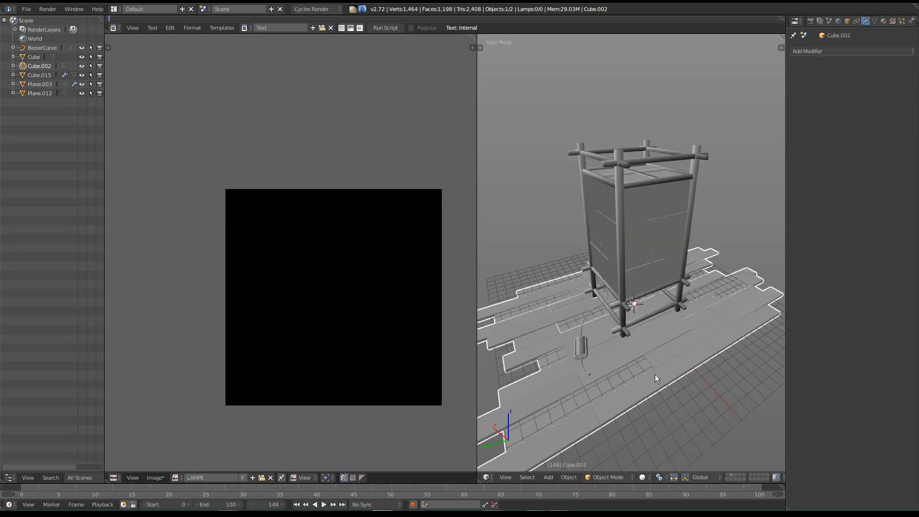
{"action": "key", "text": "Tab"}
{"action": "key", "text": "Tab"}
{"action": "right_click", "coordinate": [657, 239]}
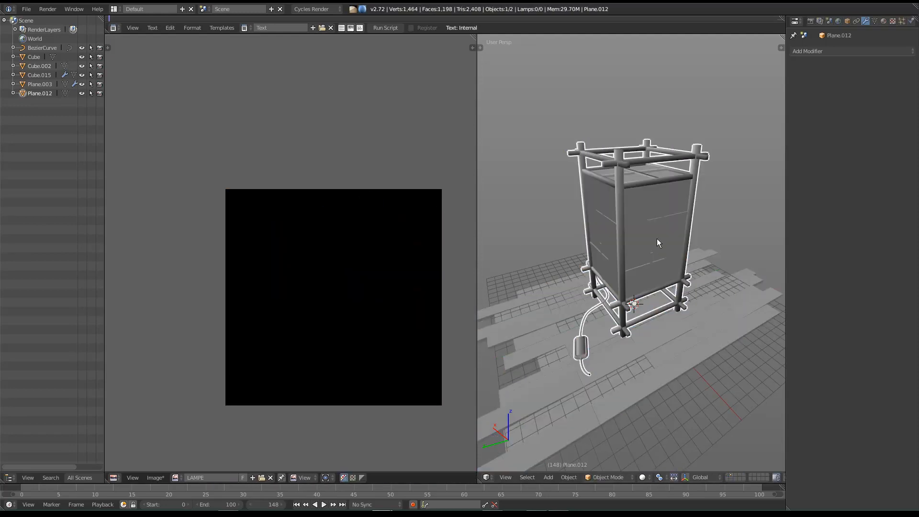
{"action": "middle_click_drag", "start_coordinate": [567, 300], "coordinate": [615, 312]}
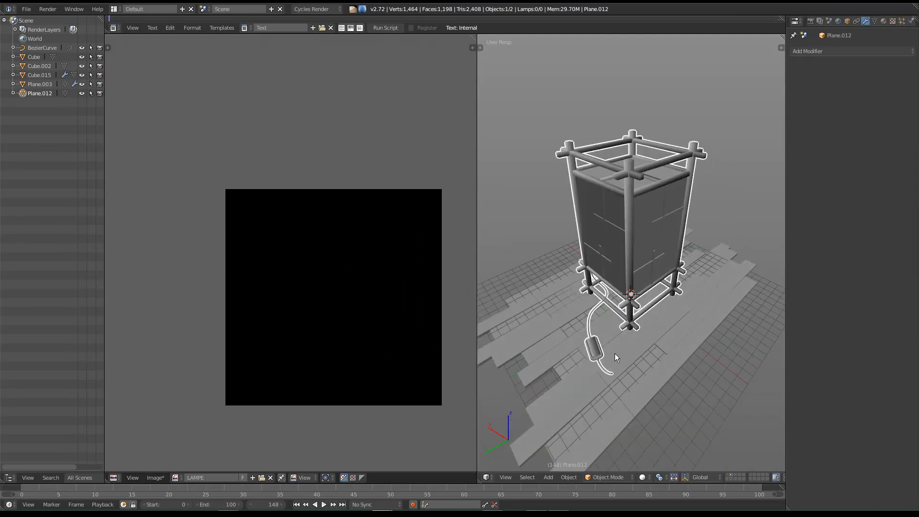
{"action": "scroll", "coordinate": [639, 312], "scroll_direction": "up", "scroll_amount": 2}
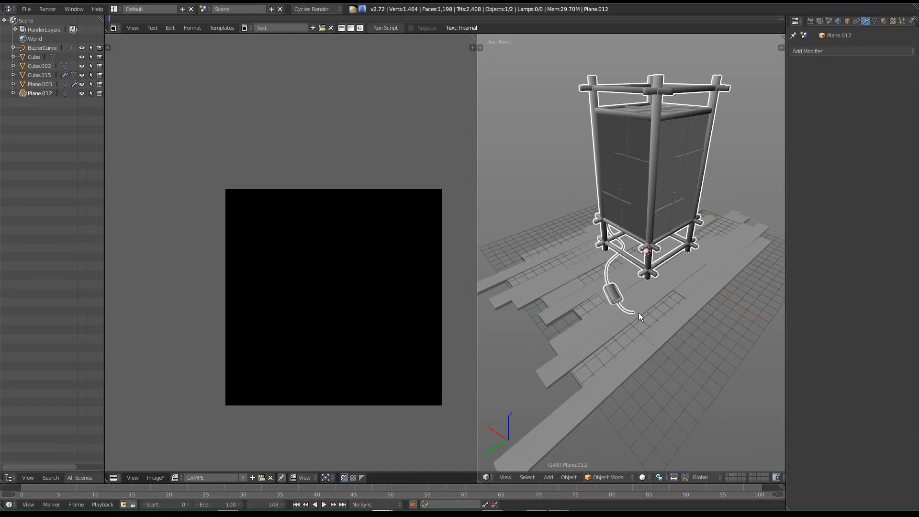
Switch the viewport to the layer that holds the high-poly lamp and planks.
{"action": "left_click", "coordinate": [728, 474]}
{"action": "middle_click_drag", "start_coordinate": [607, 145], "coordinate": [613, 310]}
{"action": "middle_click_drag", "start_coordinate": [642, 357], "coordinate": [672, 340]}
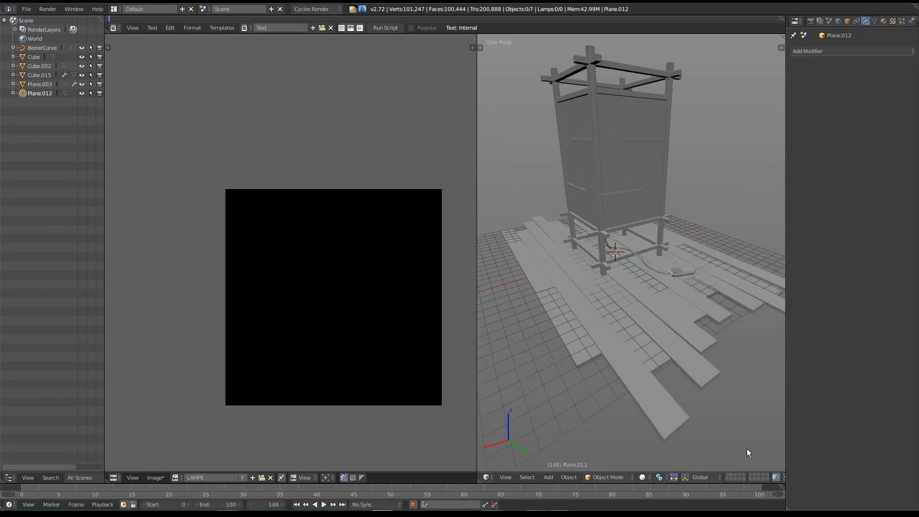
{"action": "middle_click_drag", "start_coordinate": [637, 390], "coordinate": [628, 329]}
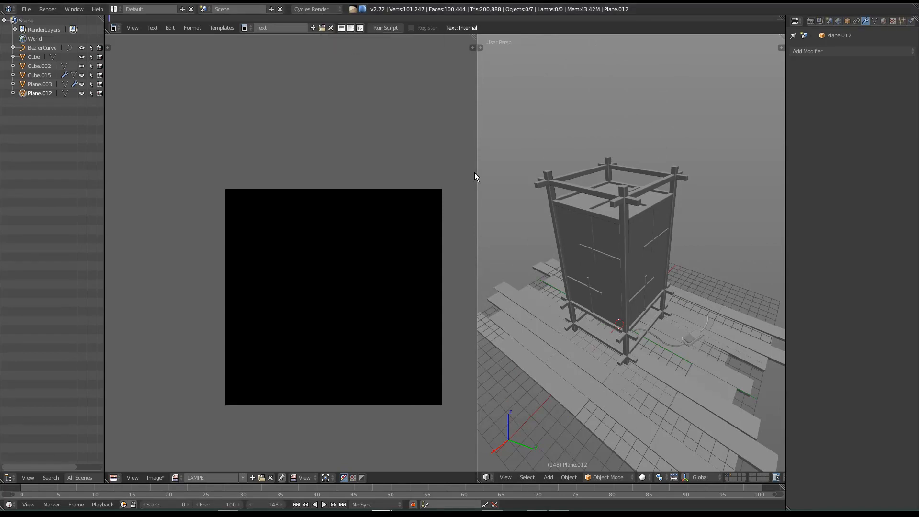
{"action": "middle_click_drag", "start_coordinate": [623, 312], "coordinate": [624, 309], "text": "shift"}
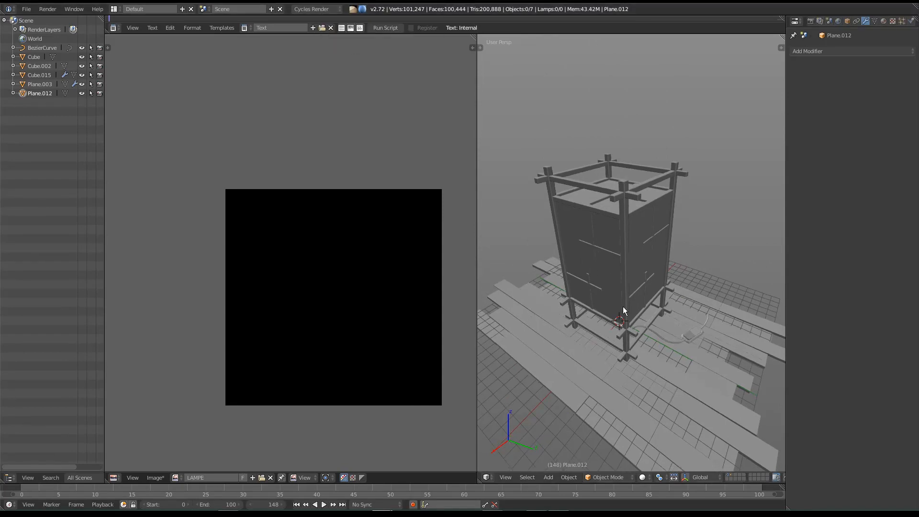
Set the render engine to Cycles Render.
{"action": "left_click", "coordinate": [320, 10]}
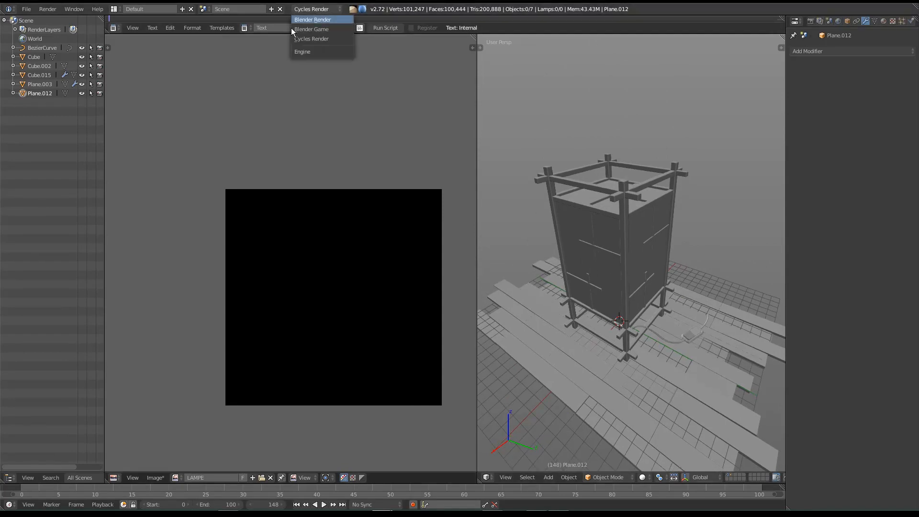
{"action": "left_click", "coordinate": [300, 40]}
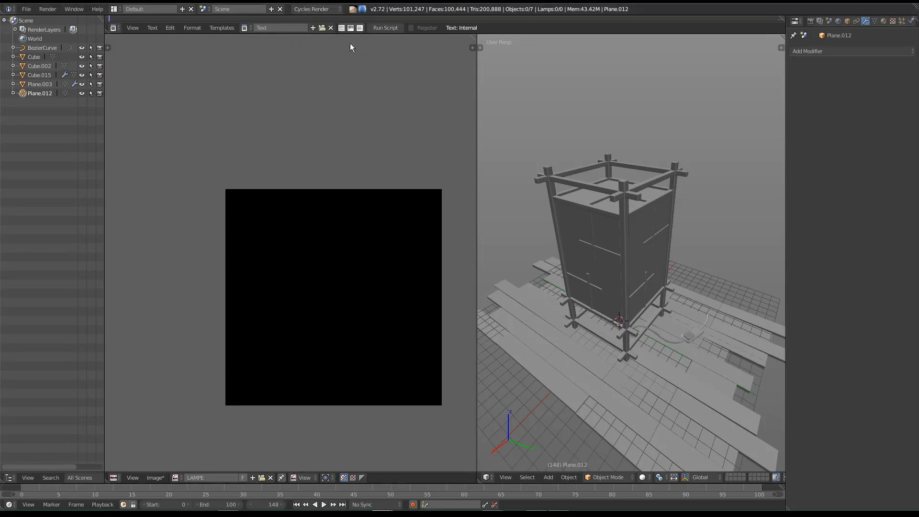
{"action": "left_click", "coordinate": [317, 9]}
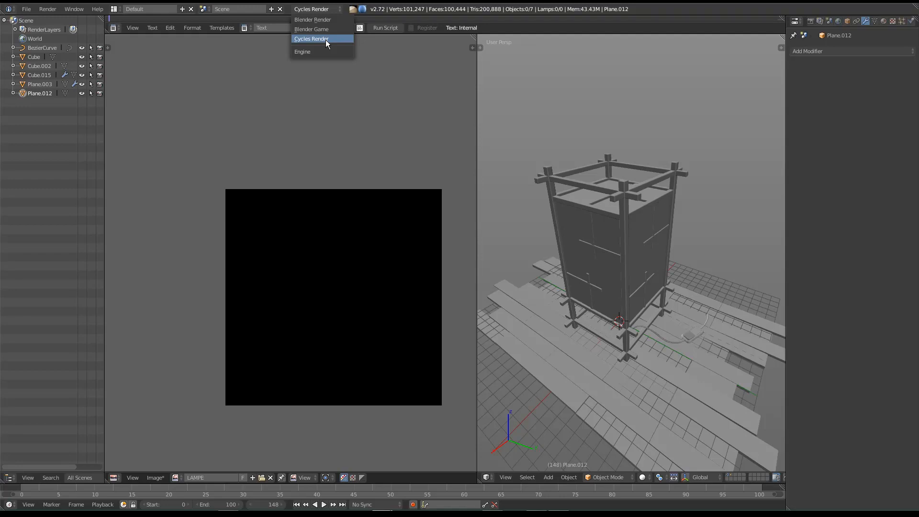
{"action": "left_click", "coordinate": [326, 39]}
Preview the high-poly lamp scene in Rendered viewport shading, examine its lighting, and return to Solid shading.
{"action": "middle_click_drag", "start_coordinate": [635, 305], "coordinate": [555, 286]}
{"action": "middle_click_drag", "start_coordinate": [636, 256], "coordinate": [656, 323]}
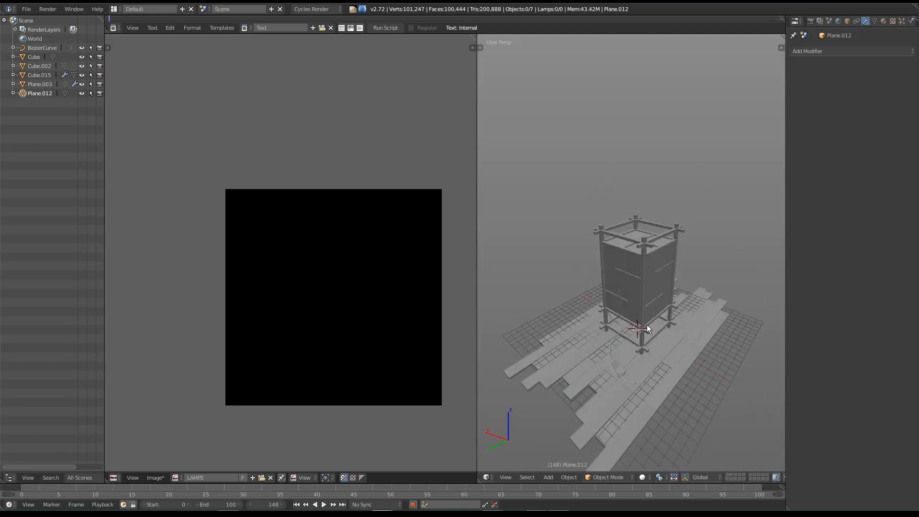
{"action": "key", "text": "shift+z"}
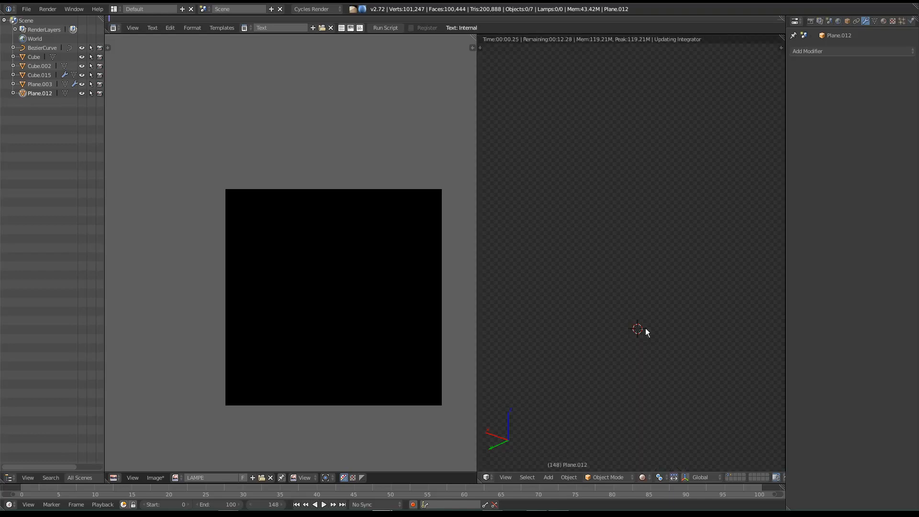
{"action": "mouse_move", "coordinate": [646, 331]}
{"action": "middle_mouse_down"}
{"action": "mouse_move", "coordinate": [645, 268]}
{"action": "mouse_move", "coordinate": [669, 273]}
{"action": "mouse_move", "coordinate": [634, 278]}
{"action": "middle_mouse_up"}
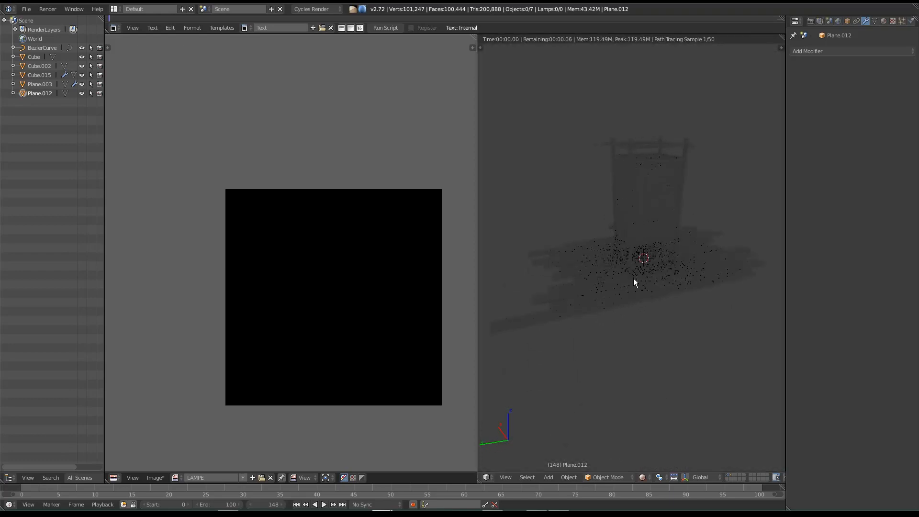
{"action": "middle_click_drag", "start_coordinate": [649, 247], "coordinate": [628, 286]}
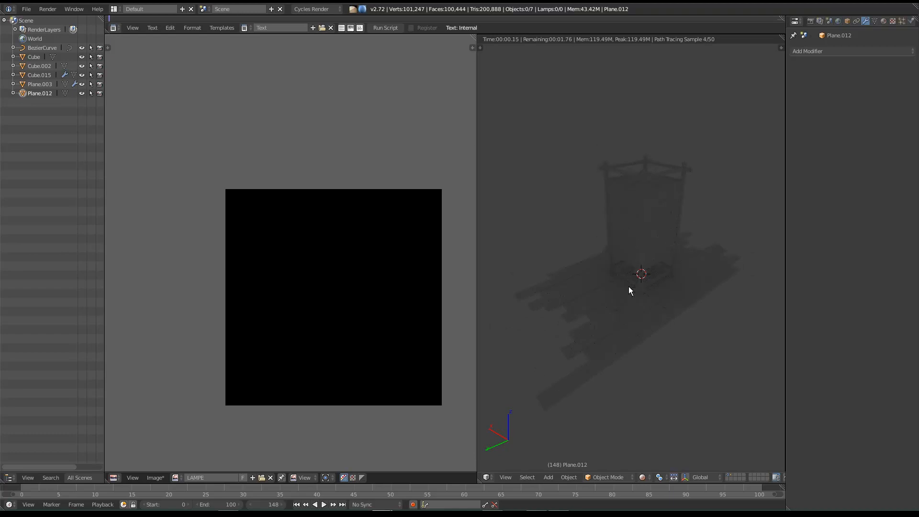
{"action": "middle_click_drag", "start_coordinate": [639, 246], "coordinate": [637, 268]}
{"action": "left_click", "coordinate": [645, 478]}
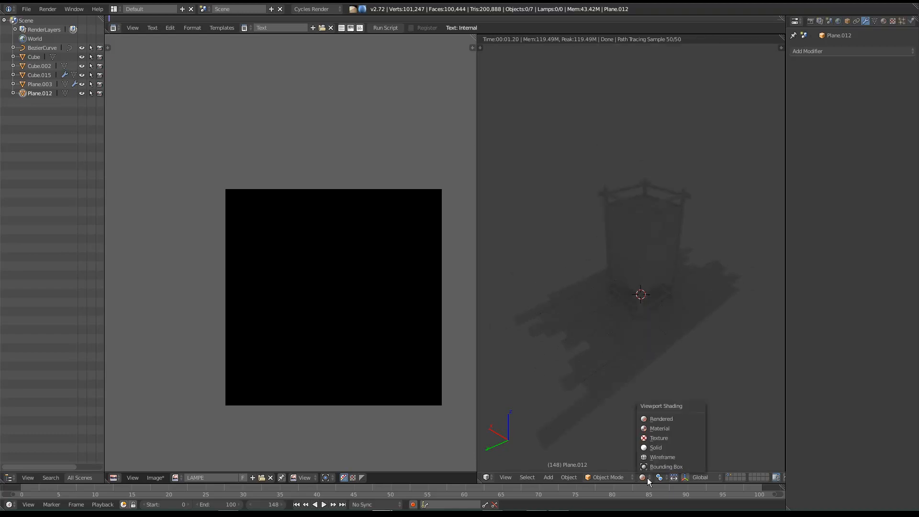
{"action": "left_click", "coordinate": [645, 480]}
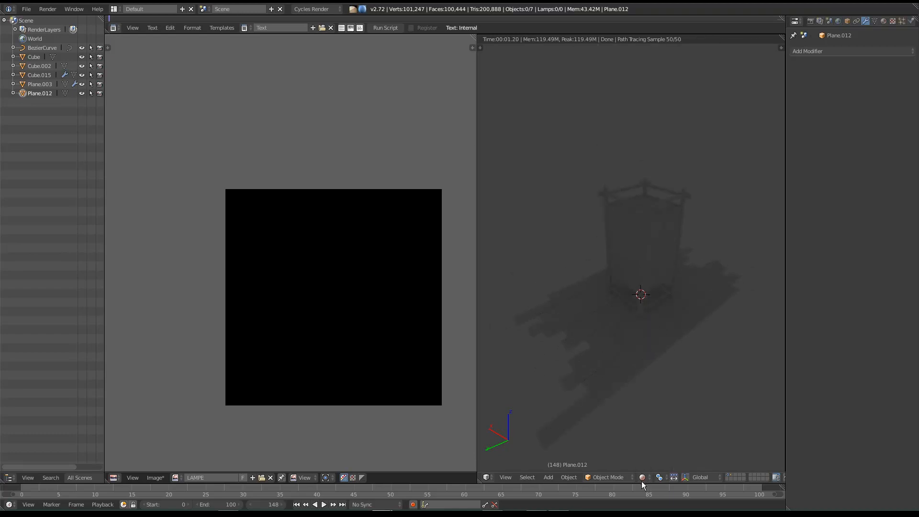
{"action": "left_click", "coordinate": [641, 477]}
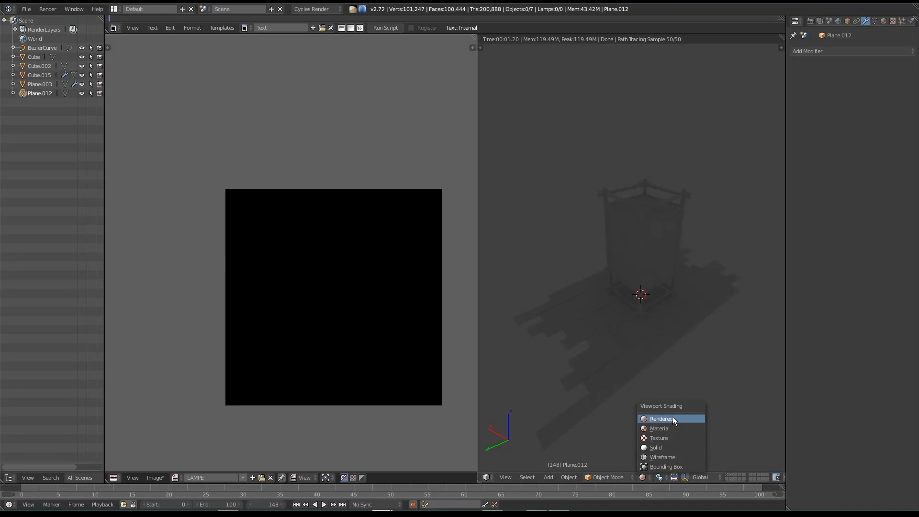
{"action": "left_click", "coordinate": [672, 419]}
{"action": "mouse_move", "coordinate": [656, 243]}
{"action": "middle_mouse_down"}
{"action": "mouse_move", "coordinate": [656, 298]}
{"action": "mouse_move", "coordinate": [649, 271]}
{"action": "middle_mouse_up"}
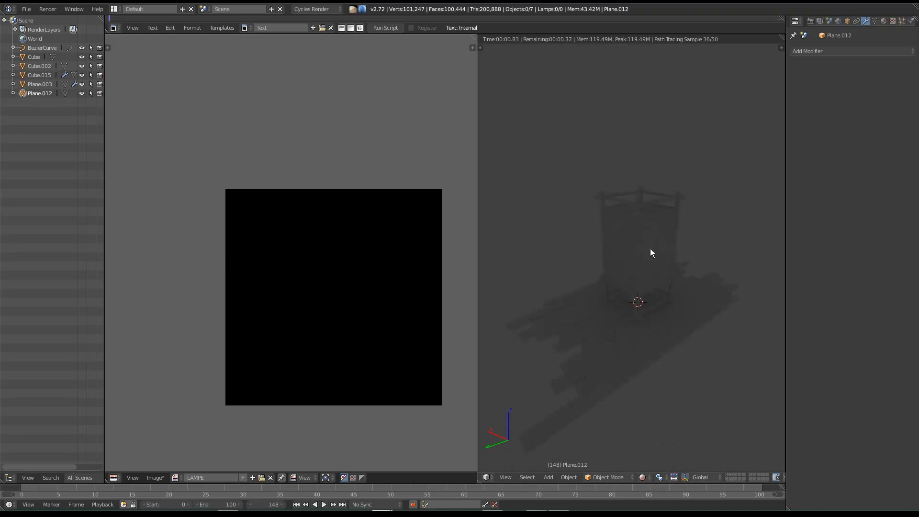
{"action": "key", "text": "shift+z"}
Edit the high-poly lamp mesh and select the six paper-panel faces enclosed by its frame.
{"action": "right_click", "coordinate": [650, 248]}
{"action": "key", "text": "Tab"}
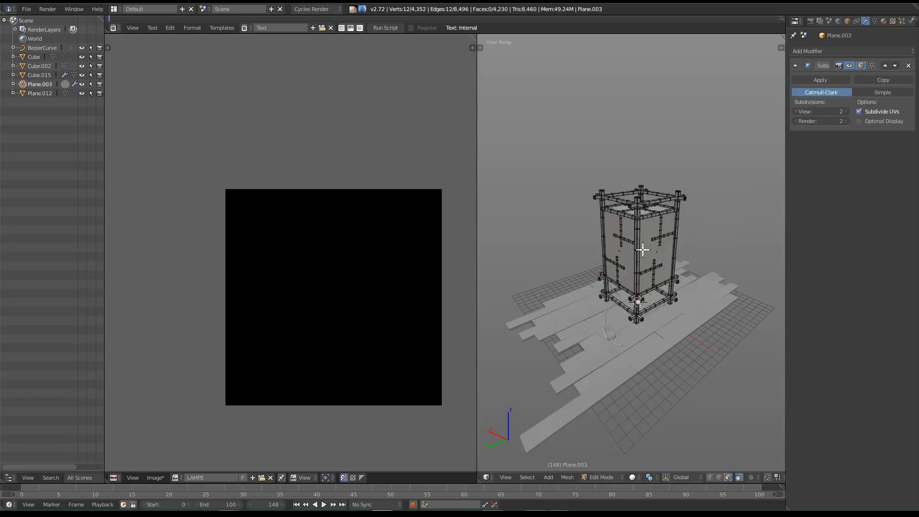
{"action": "scroll", "coordinate": [642, 250], "scroll_direction": "up", "scroll_amount": 2}
{"action": "middle_click_drag", "start_coordinate": [640, 250], "coordinate": [612, 199]}
{"action": "right_click", "coordinate": [632, 266]}
{"action": "right_click", "coordinate": [611, 199], "text": "shift"}
{"action": "middle_click_drag", "start_coordinate": [691, 365], "coordinate": [593, 333]}
{"action": "right_click", "coordinate": [639, 307], "text": "shift"}
{"action": "right_click", "coordinate": [656, 341], "text": "shift"}
{"action": "middle_click_drag", "start_coordinate": [687, 373], "coordinate": [591, 274]}
{"action": "right_click", "coordinate": [561, 291], "text": "shift"}
{"action": "middle_click_drag", "start_coordinate": [709, 192], "coordinate": [627, 222]}
{"action": "right_click", "coordinate": [627, 222], "text": "shift"}
{"action": "middle_click_drag", "start_coordinate": [652, 186], "coordinate": [732, 183]}
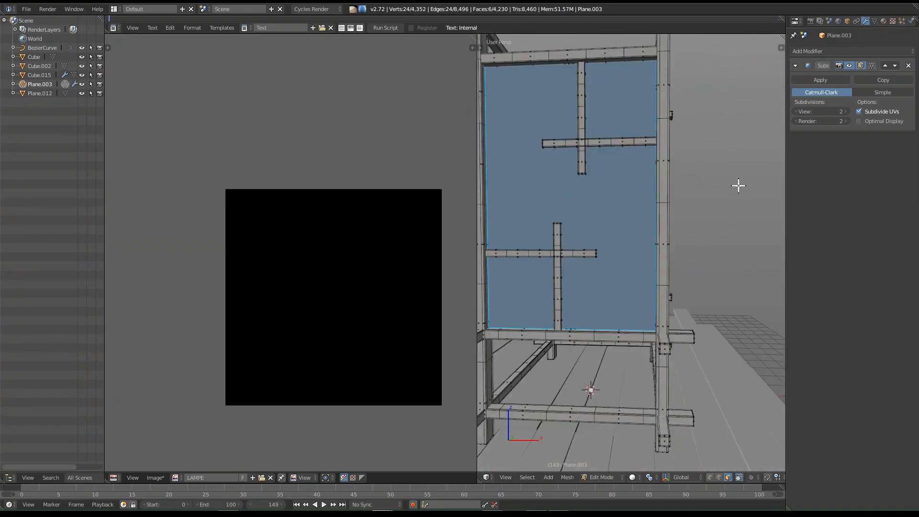
Grow the panel selection, separate it into its own object, and select the new panel object in Object mode.
{"action": "key", "text": "ctrl+KP_Add"}
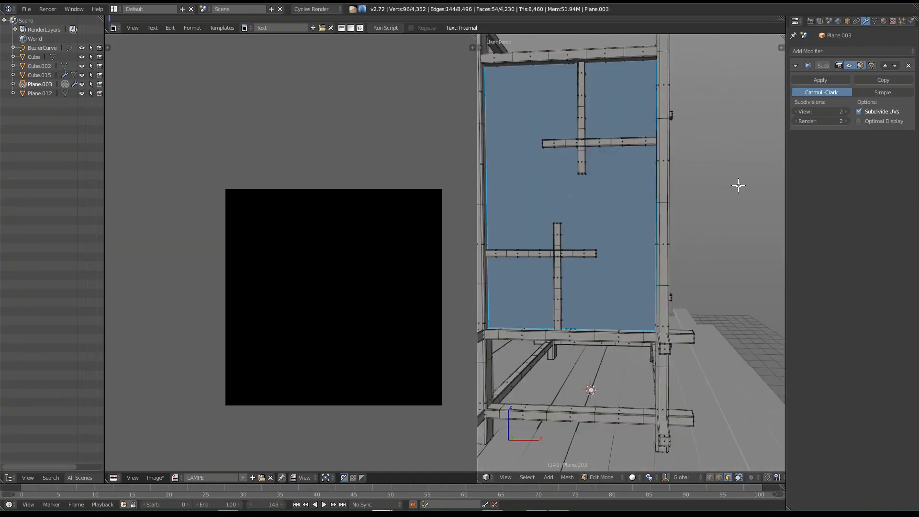
{"action": "key", "text": "p"}
{"action": "left_click", "coordinate": [676, 179]}
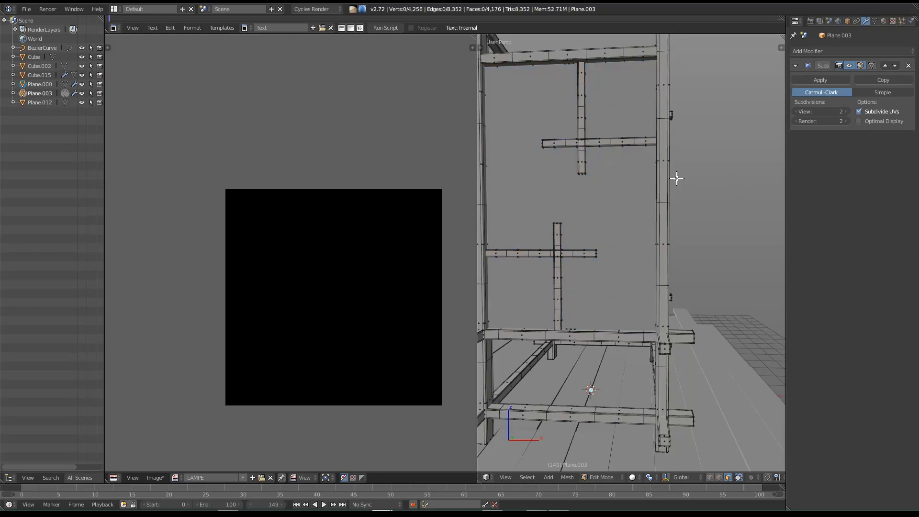
{"action": "key", "text": "Tab"}
{"action": "right_click", "coordinate": [573, 196]}
{"action": "middle_click_drag", "start_coordinate": [573, 196], "coordinate": [642, 213]}
{"action": "scroll", "coordinate": [630, 223], "scroll_direction": "down", "scroll_amount": 8}
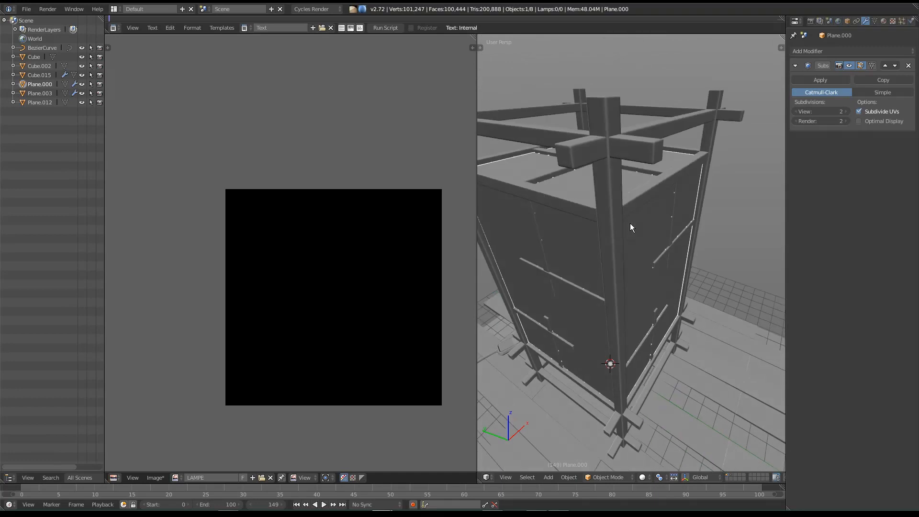
Add a new material to the separated paper panels and set its surface shader to Emission.
{"action": "left_click", "coordinate": [885, 22]}
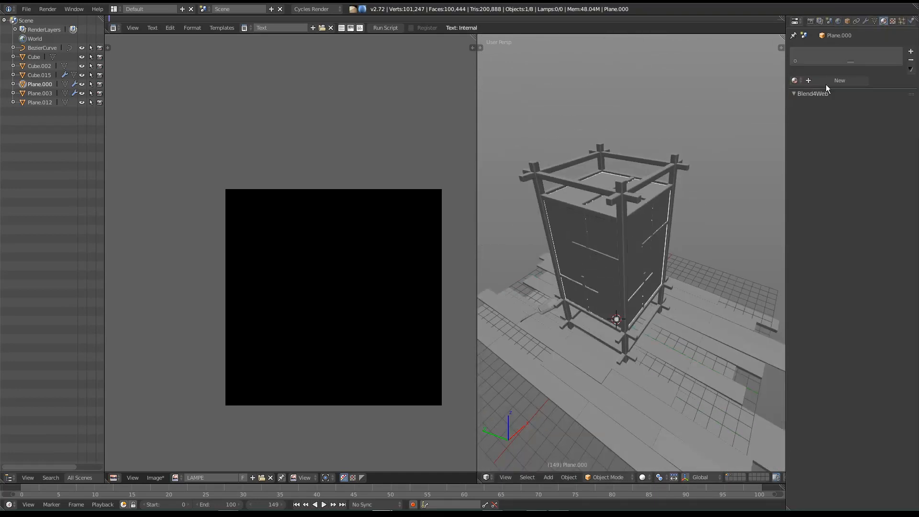
{"action": "left_click", "coordinate": [838, 82]}
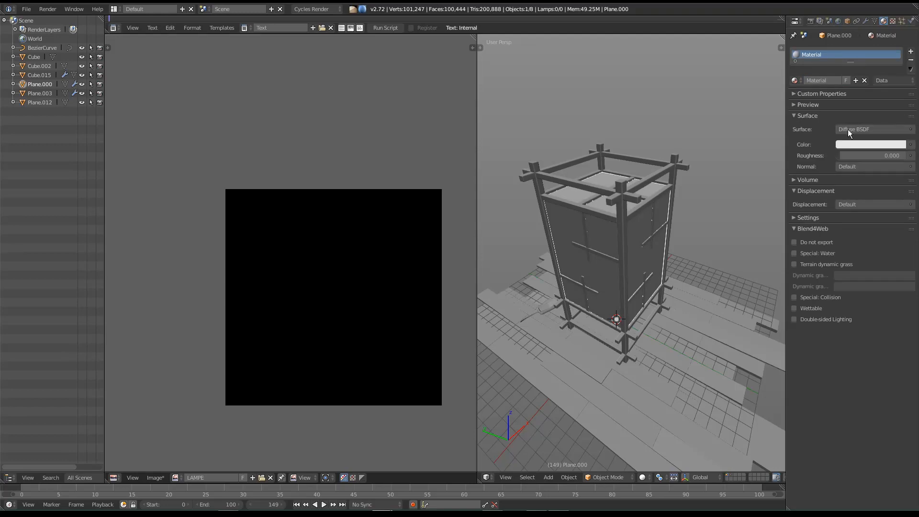
{"action": "left_click", "coordinate": [911, 146]}
{"action": "left_click", "coordinate": [910, 130]}
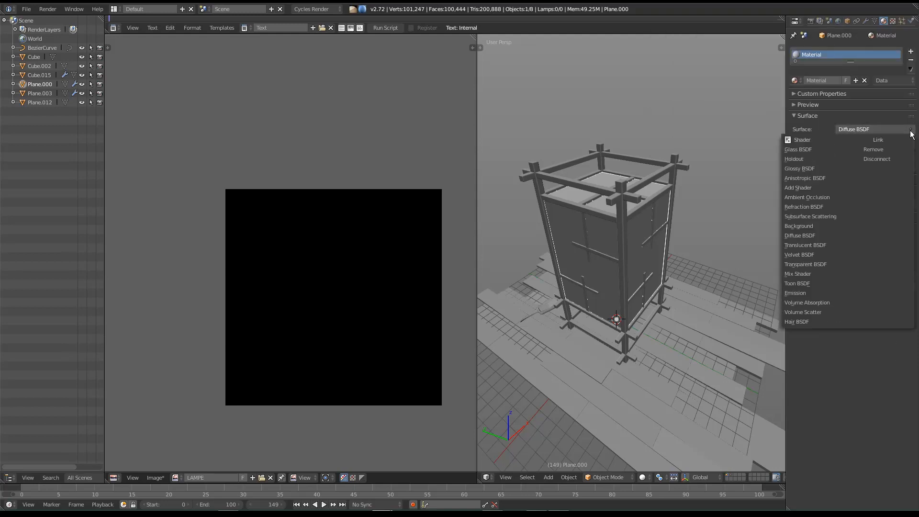
{"action": "left_click", "coordinate": [802, 294]}
Show the glowing lamp in Rendered viewport shading and check how it lights the frame and planks.
{"action": "middle_click_drag", "start_coordinate": [679, 300], "coordinate": [665, 314]}
{"action": "key", "text": "shift+z"}
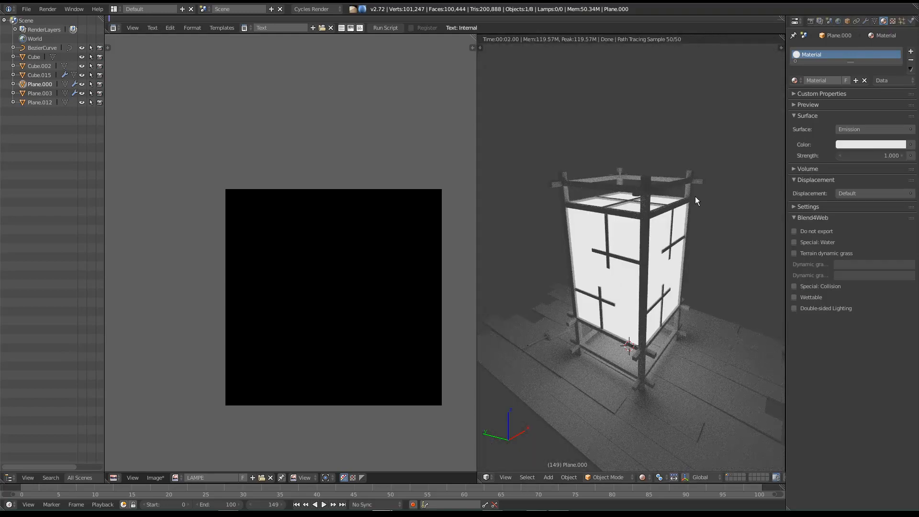
{"action": "middle_click_drag", "start_coordinate": [619, 326], "coordinate": [633, 277]}
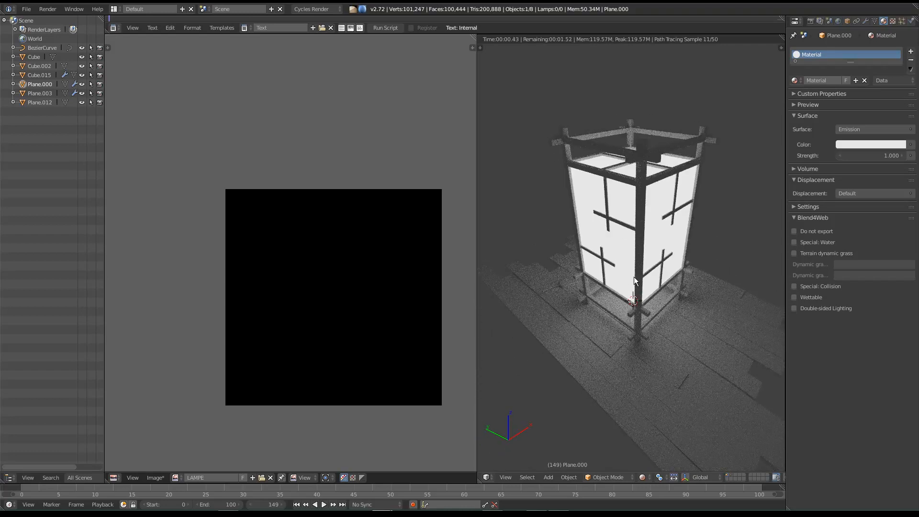
{"action": "middle_click_drag", "start_coordinate": [389, 307], "coordinate": [359, 238]}
{"action": "scroll", "coordinate": [359, 238], "scroll_direction": "down", "scroll_amount": 1}
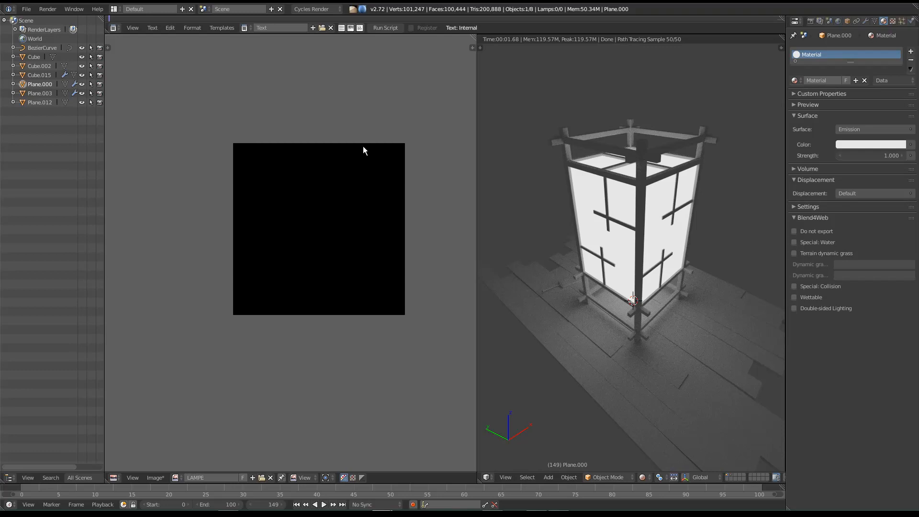
{"action": "middle_click_drag", "start_coordinate": [260, 300], "coordinate": [245, 328]}
{"action": "scroll", "coordinate": [245, 329], "scroll_direction": "up", "scroll_amount": 2}
{"action": "middle_click_drag", "start_coordinate": [306, 316], "coordinate": [269, 342]}
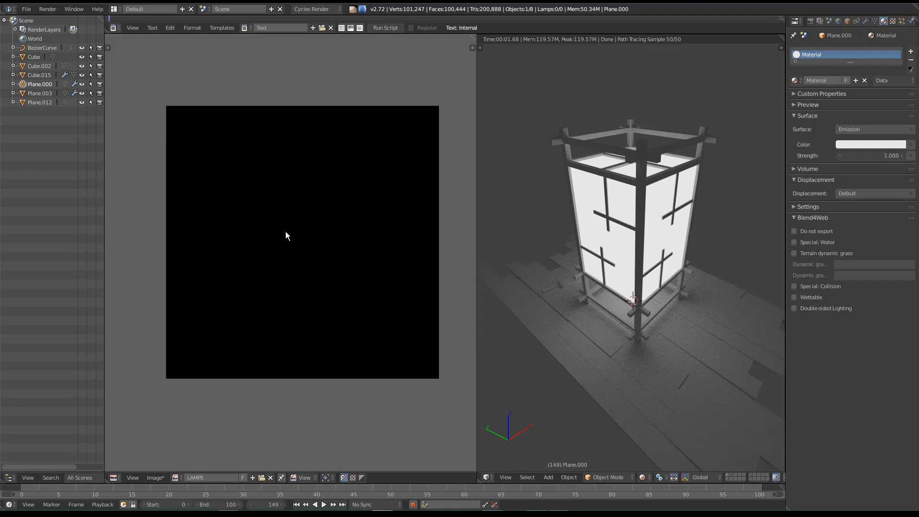
{"action": "right_click", "coordinate": [583, 203]}
{"action": "key", "text": "Tab"}
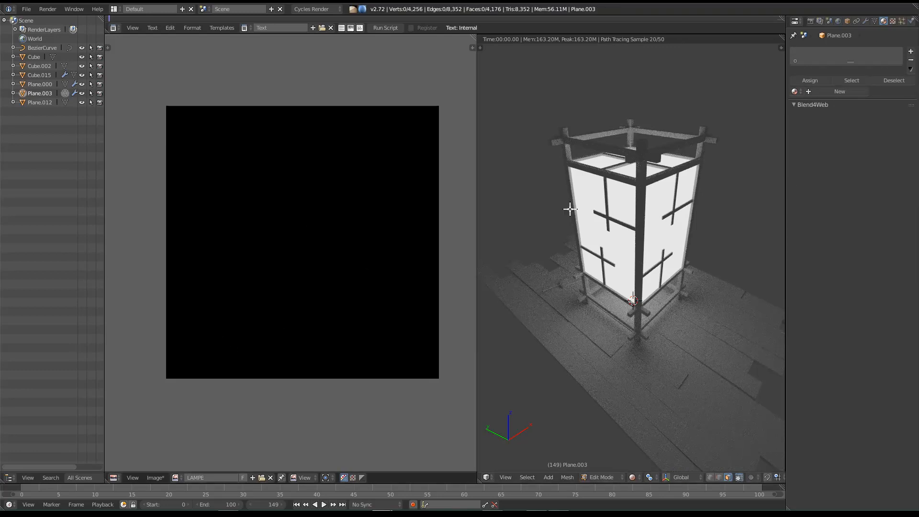
{"action": "key", "text": "Tab"}
{"action": "mouse_move", "coordinate": [349, 243]}
{"action": "middle_mouse_down"}
{"action": "mouse_move", "coordinate": [340, 219]}
{"action": "mouse_move", "coordinate": [332, 236]}
{"action": "middle_mouse_up"}
Change the image editor area to the Node Editor, hide its sidebar, and display the paper panels' material nodes.
{"action": "left_click", "coordinate": [114, 478]}
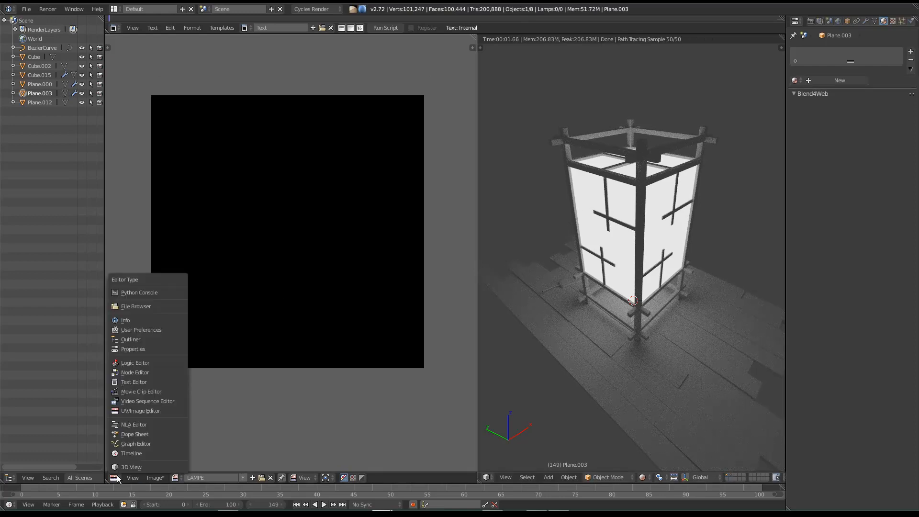
{"action": "left_click", "coordinate": [139, 372]}
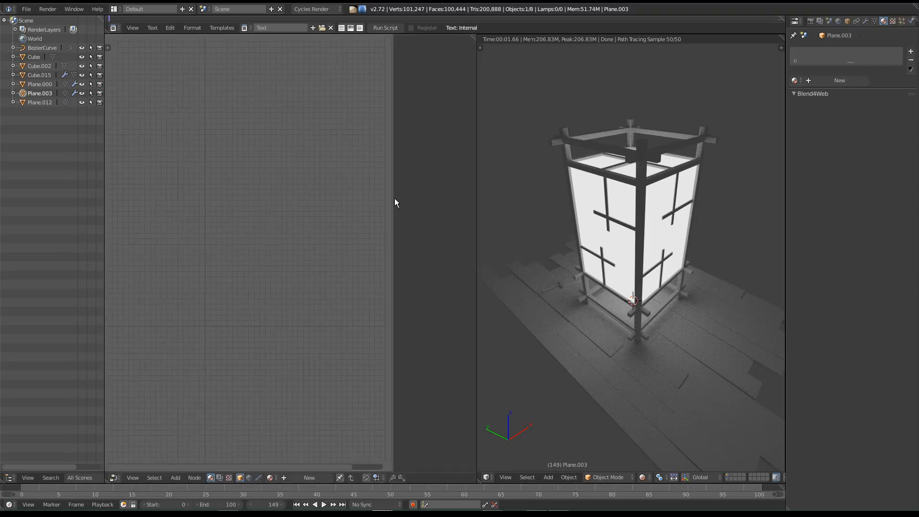
{"action": "key", "text": "n"}
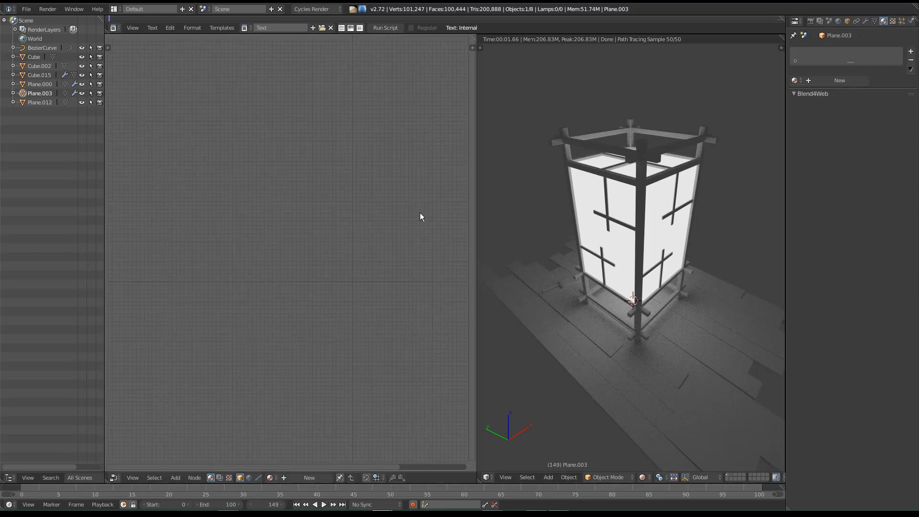
{"action": "right_click", "coordinate": [593, 192]}
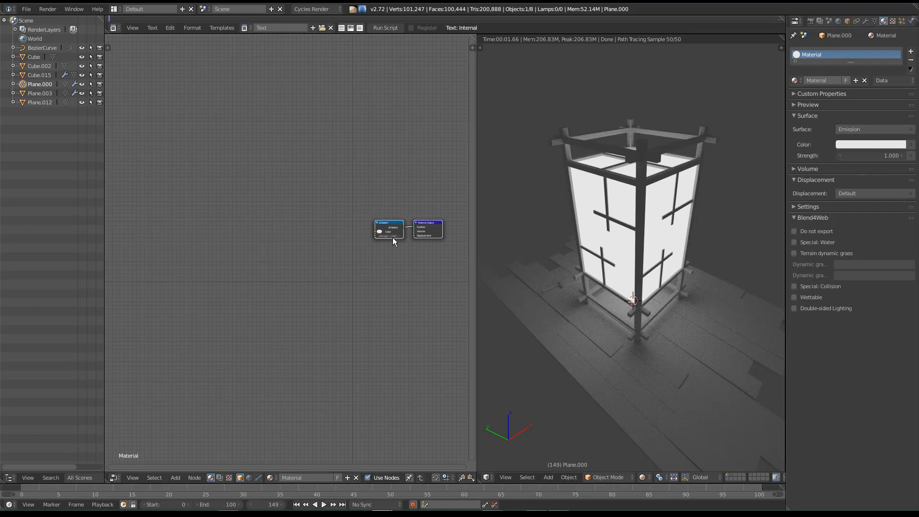
Move the Emission and Material Output nodes apart to make room in the paper panels' node tree.
{"action": "middle_click_drag", "start_coordinate": [389, 243], "coordinate": [344, 281]}
{"action": "scroll", "coordinate": [344, 282], "scroll_direction": "up", "scroll_amount": 4}
{"action": "left_click_drag", "start_coordinate": [351, 256], "coordinate": [333, 225]}
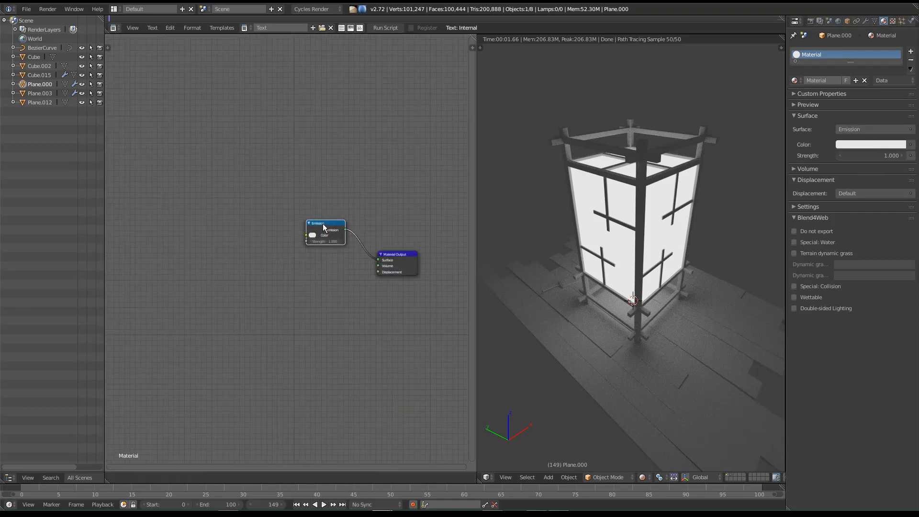
{"action": "left_click_drag", "start_coordinate": [405, 263], "coordinate": [415, 271]}
{"action": "middle_click_drag", "start_coordinate": [305, 280], "coordinate": [361, 276]}
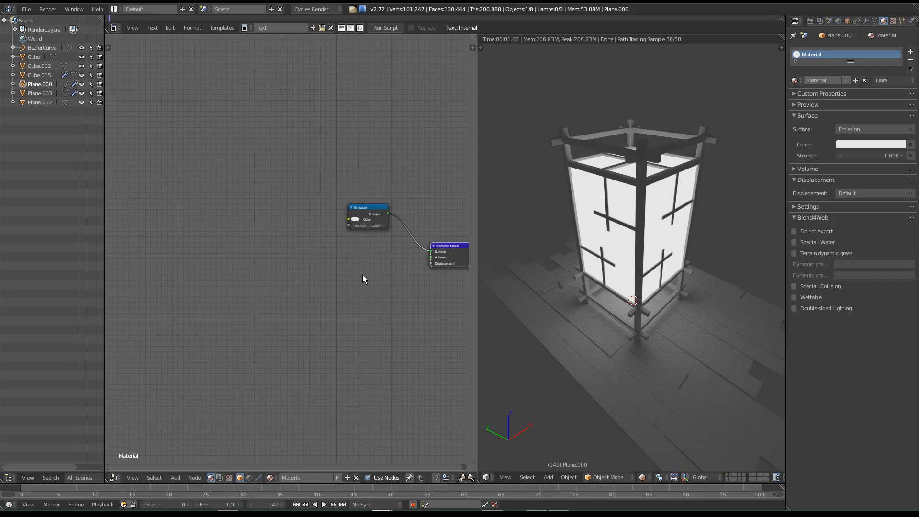
{"action": "left_click_drag", "start_coordinate": [363, 217], "coordinate": [364, 237]}
{"action": "middle_click_drag", "start_coordinate": [353, 260], "coordinate": [329, 224]}
{"action": "left_click_drag", "start_coordinate": [341, 195], "coordinate": [355, 194]}
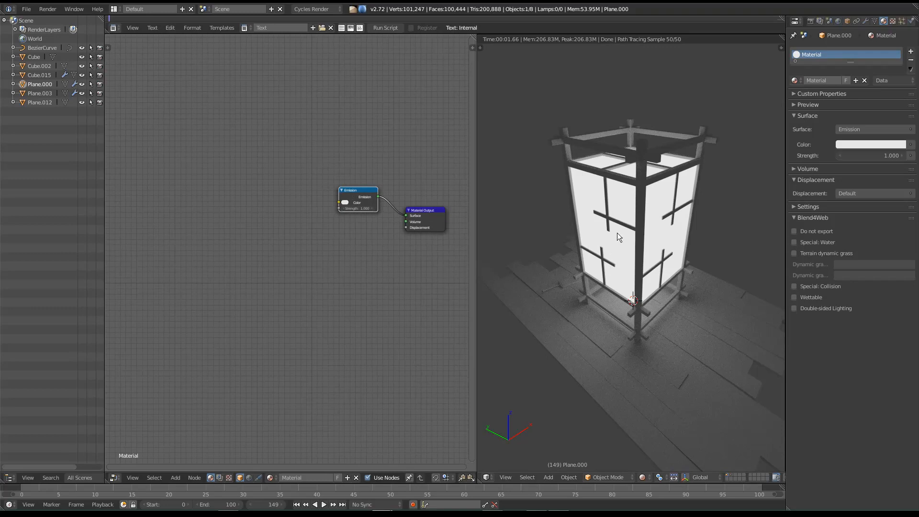
Inspect the rendered lamp from several sides, then add a Gradient Texture node well ahead of the Emission node.
{"action": "middle_click_drag", "start_coordinate": [623, 254], "coordinate": [646, 217]}
{"action": "middle_click_drag", "start_coordinate": [581, 191], "coordinate": [622, 170]}
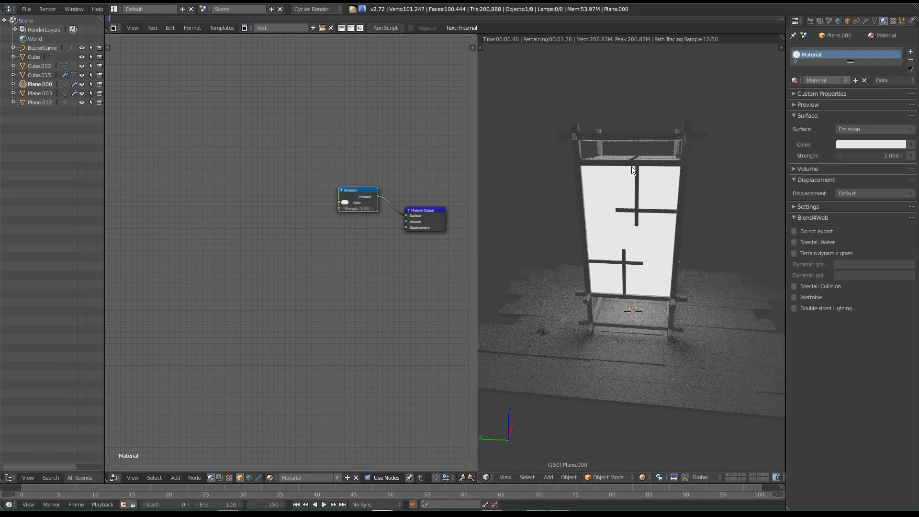
{"action": "middle_click_drag", "start_coordinate": [621, 230], "coordinate": [654, 279]}
{"action": "middle_click_drag", "start_coordinate": [386, 253], "coordinate": [372, 254]}
{"action": "middle_click_drag", "start_coordinate": [364, 215], "coordinate": [392, 253]}
{"action": "left_click_drag", "start_coordinate": [380, 242], "coordinate": [378, 254]}
{"action": "middle_click_drag", "start_coordinate": [355, 291], "coordinate": [332, 260]}
{"action": "key", "text": "shift+a"}
{"action": "mouse_move", "coordinate": [286, 257]}
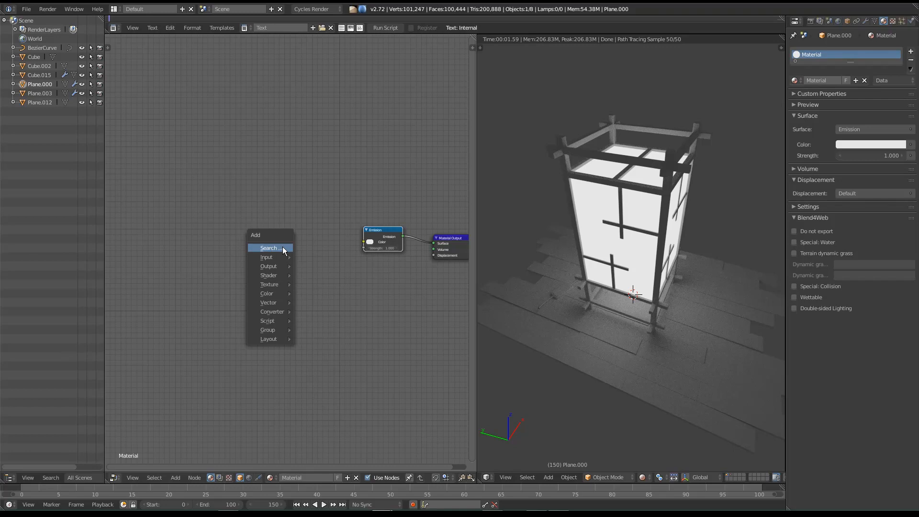
{"action": "left_click", "coordinate": [283, 248]}
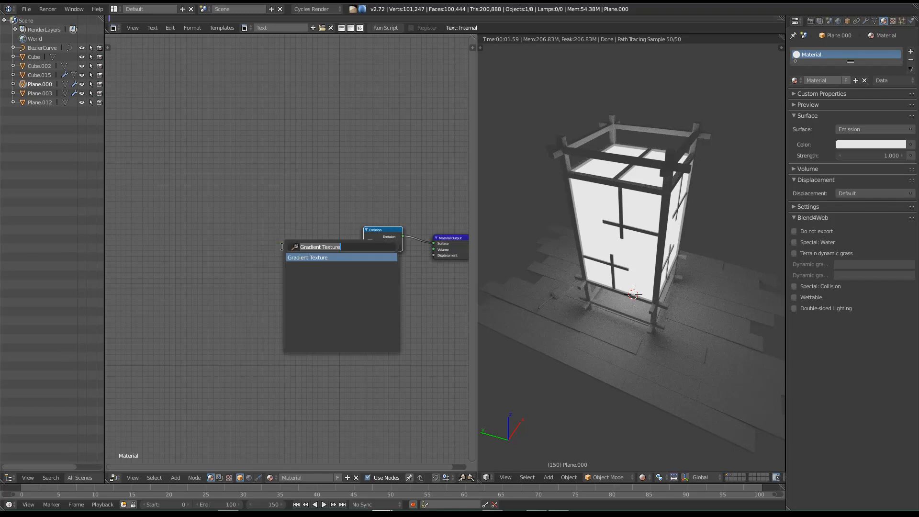
{"action": "left_click", "coordinate": [304, 259]}
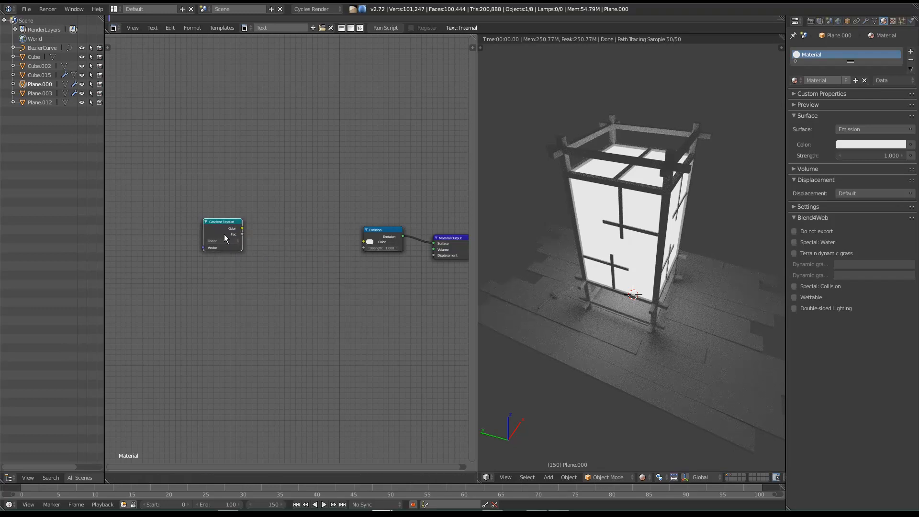
{"action": "left_click", "coordinate": [218, 233]}
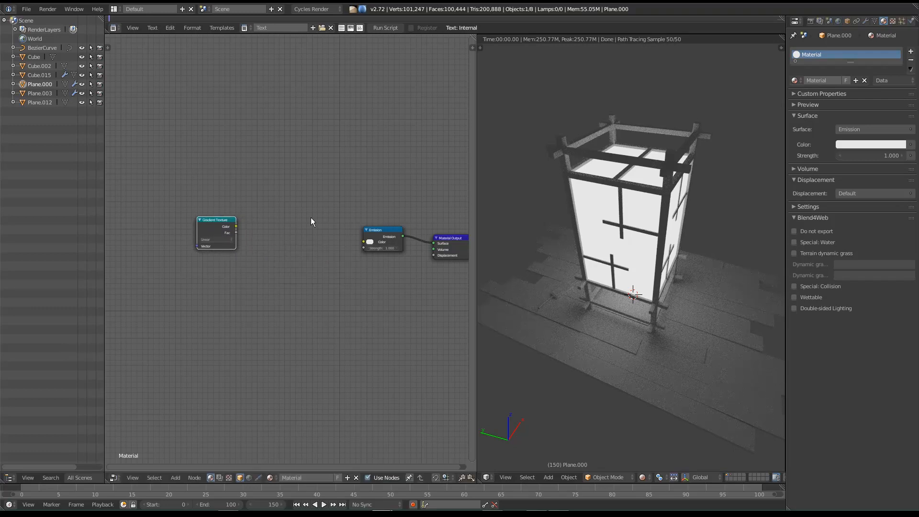
Add a ColorRamp node between the Gradient Texture and Emission nodes.
{"action": "key", "text": "shift+a"}
{"action": "mouse_move", "coordinate": [311, 264]}
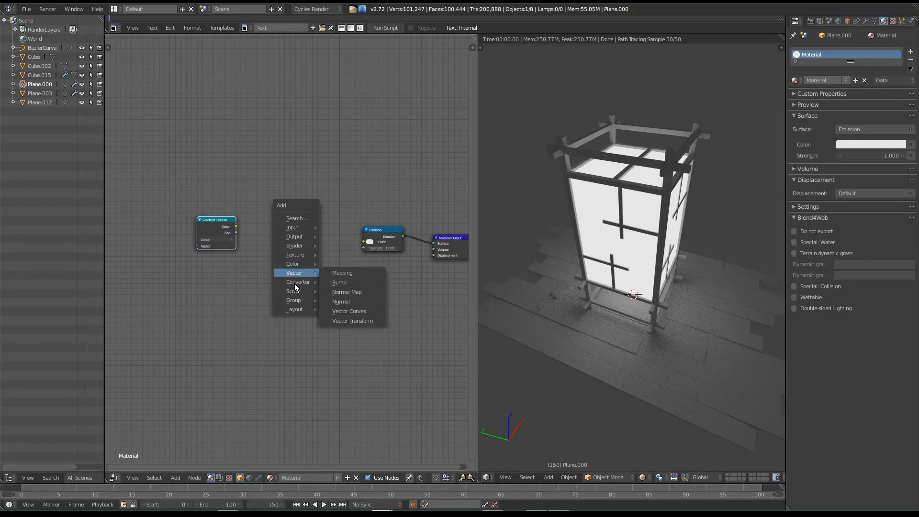
{"action": "left_click", "coordinate": [339, 289]}
{"action": "left_click", "coordinate": [272, 209]}
Add a Texture Coordinate node in front of the Gradient Texture node.
{"action": "middle_click_drag", "start_coordinate": [240, 259], "coordinate": [309, 248]}
{"action": "key", "text": "shift+a"}
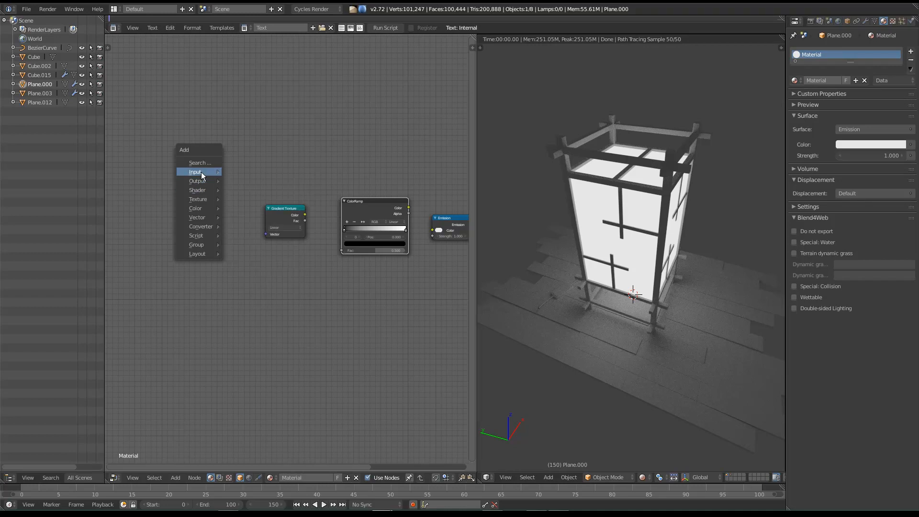
{"action": "mouse_move", "coordinate": [201, 172]}
{"action": "left_click", "coordinate": [243, 182]}
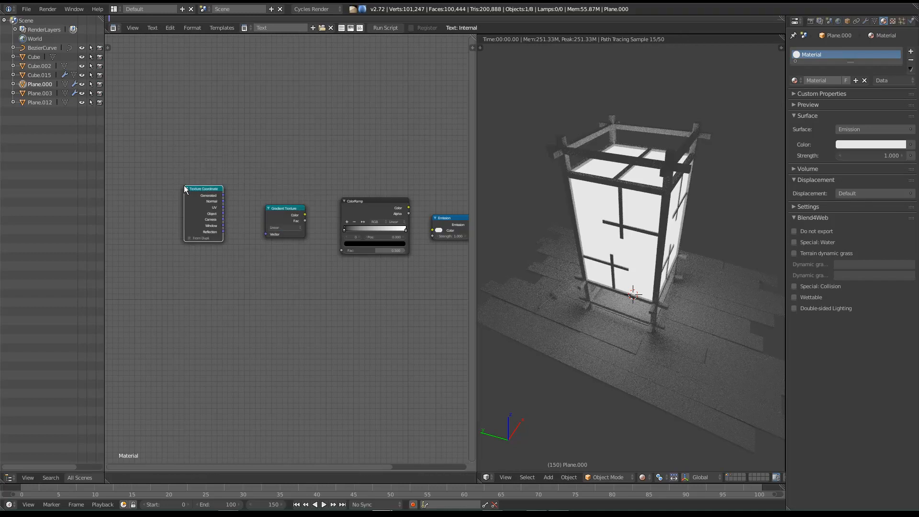
{"action": "left_click", "coordinate": [202, 189]}
Adjust the spacing of the nodes and connect the ColorRamp's Color output to the Emission node's Color input.
{"action": "middle_click_drag", "start_coordinate": [347, 269], "coordinate": [311, 256]}
{"action": "scroll", "coordinate": [268, 275], "scroll_direction": "up", "scroll_amount": 1}
{"action": "left_click", "coordinate": [295, 214]}
{"action": "left_click", "coordinate": [382, 227]}
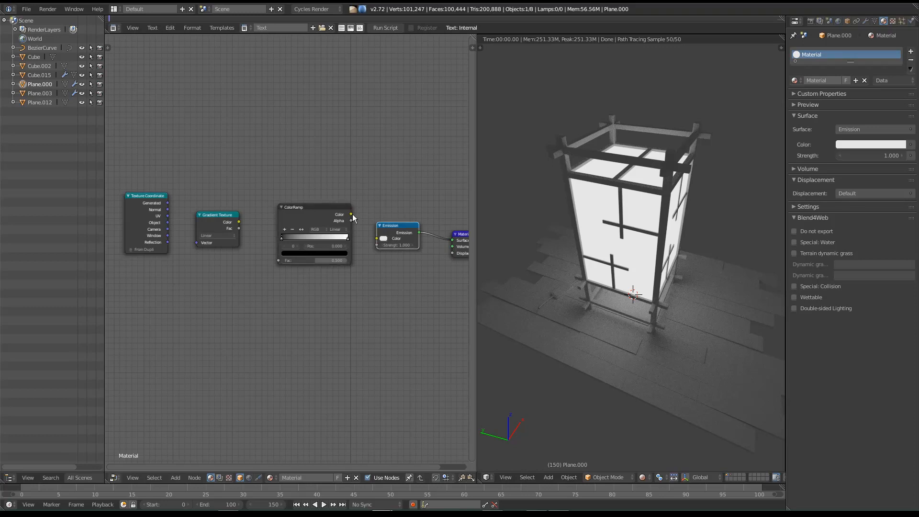
{"action": "left_click_drag", "start_coordinate": [352, 214], "coordinate": [382, 244]}
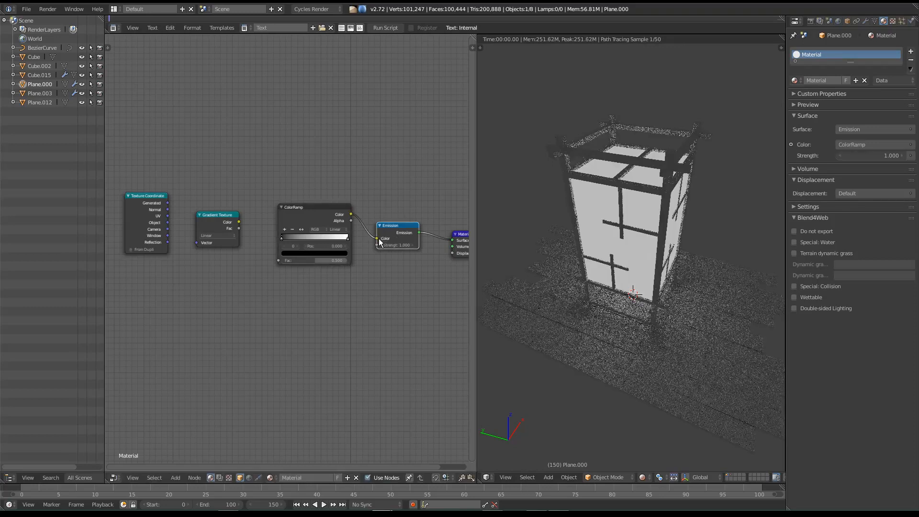
Connect the Gradient Texture's Color output to the ColorRamp's Fac input.
{"action": "middle_click_drag", "start_coordinate": [272, 246], "coordinate": [298, 251]}
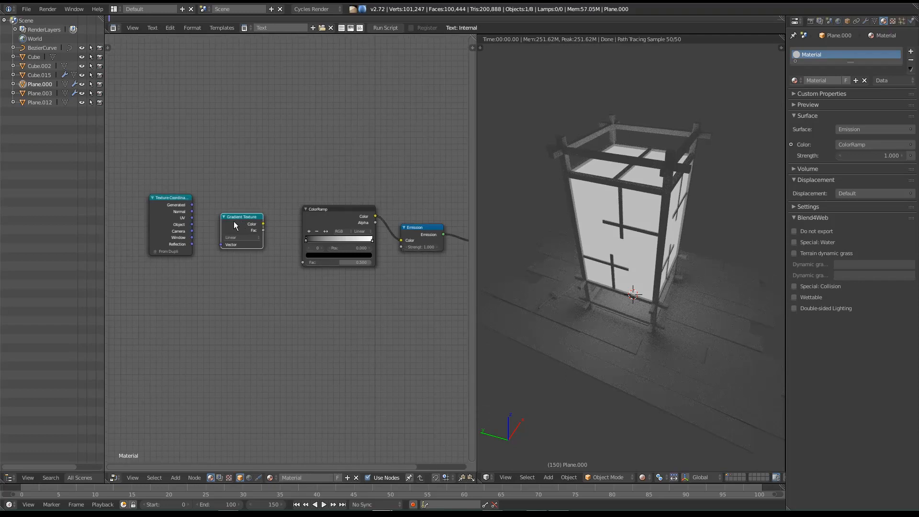
{"action": "scroll", "coordinate": [239, 220], "scroll_direction": "up", "scroll_amount": 2}
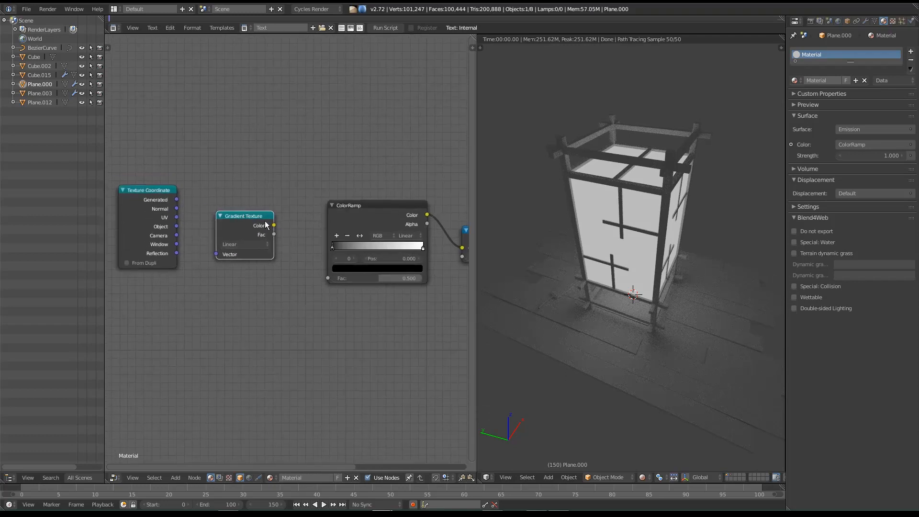
{"action": "left_click_drag", "start_coordinate": [273, 225], "coordinate": [329, 278]}
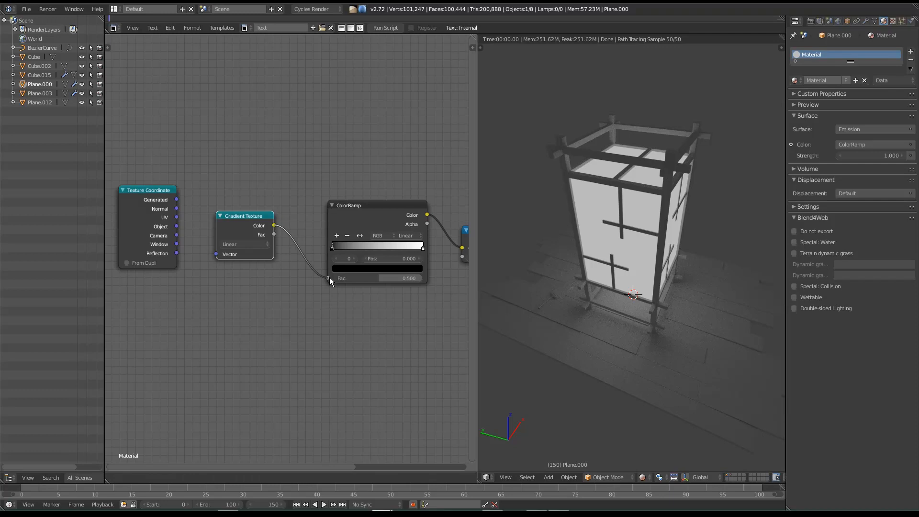
{"action": "left_click_drag", "start_coordinate": [329, 277], "coordinate": [329, 278]}
Connect the Texture Coordinate node's UV output to the Gradient Texture's Vector input.
{"action": "middle_click_drag", "start_coordinate": [184, 221], "coordinate": [235, 221]}
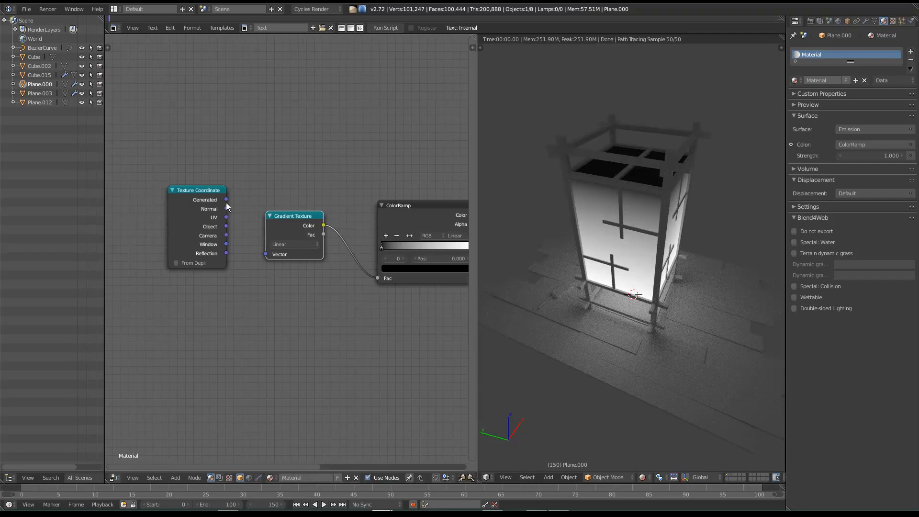
{"action": "left_click", "coordinate": [200, 190]}
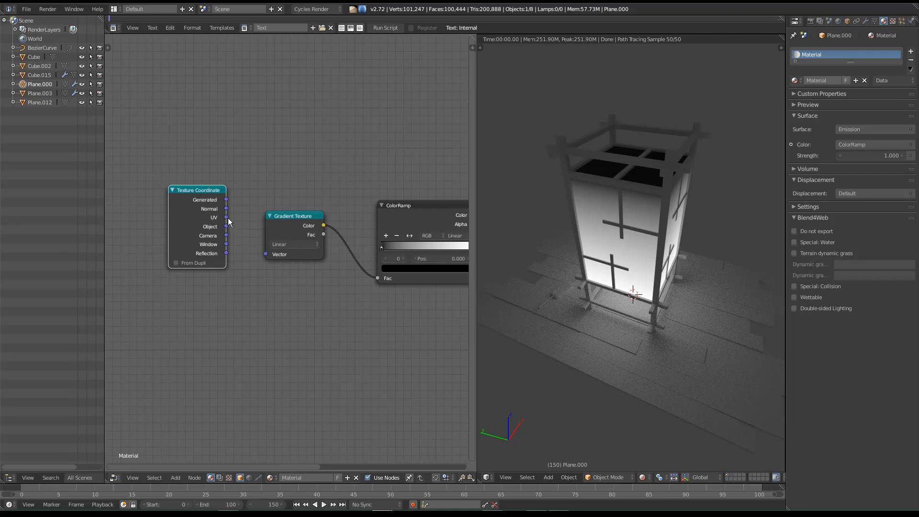
{"action": "left_click_drag", "start_coordinate": [227, 218], "coordinate": [253, 232]}
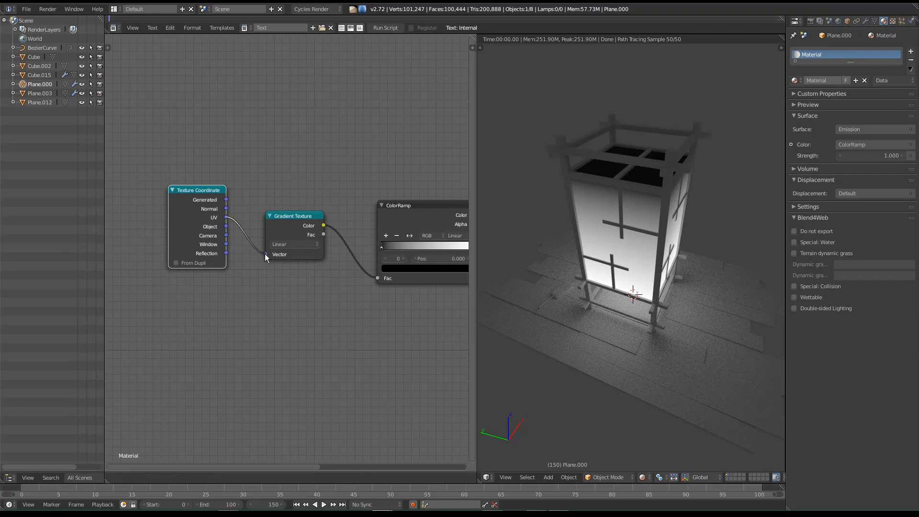
{"action": "left_click_drag", "start_coordinate": [265, 254], "coordinate": [265, 254]}
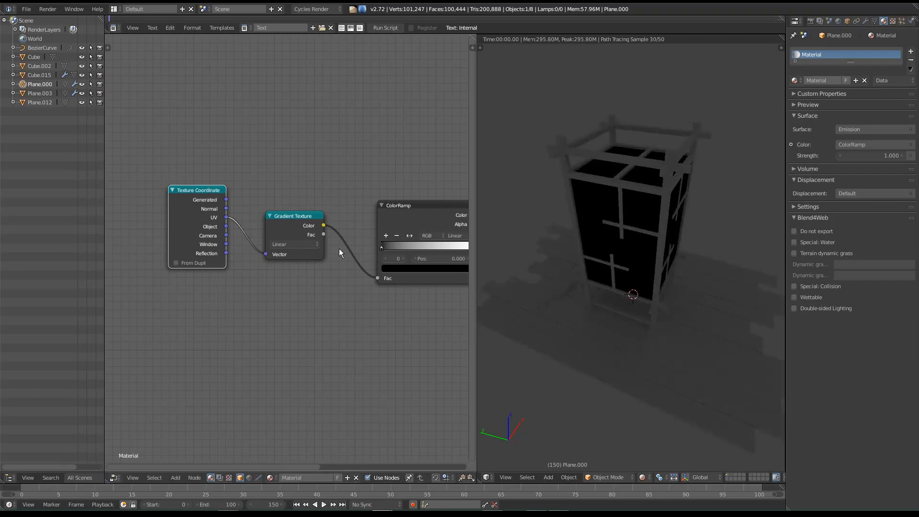
Move the ColorRamp closer to the Gradient Texture, set the gradient type to Spherical, and check the rendered panels.
{"action": "middle_click_drag", "start_coordinate": [335, 247], "coordinate": [285, 223]}
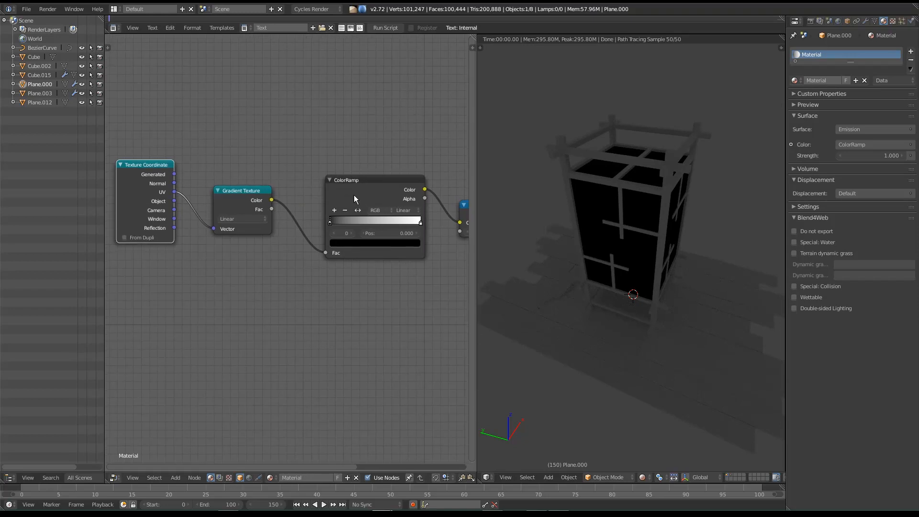
{"action": "left_click_drag", "start_coordinate": [355, 194], "coordinate": [340, 191]}
{"action": "left_click", "coordinate": [234, 206]}
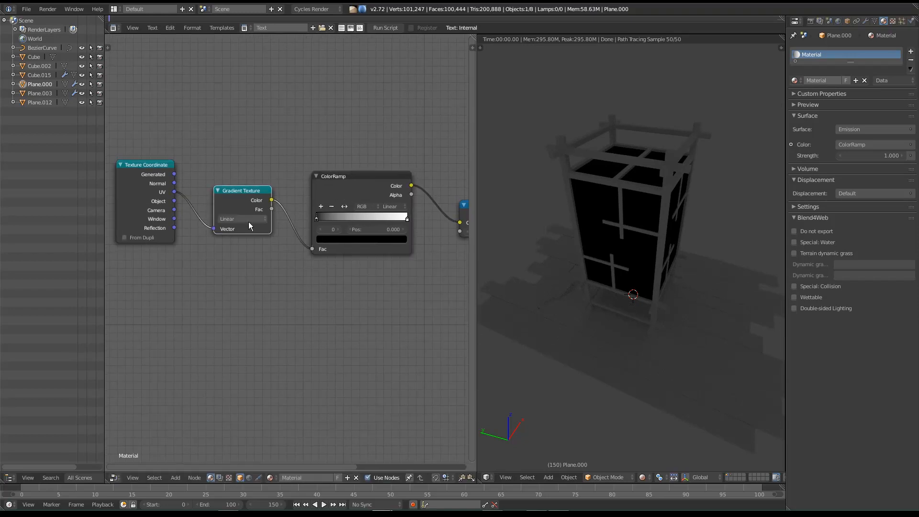
{"action": "left_click", "coordinate": [250, 221]}
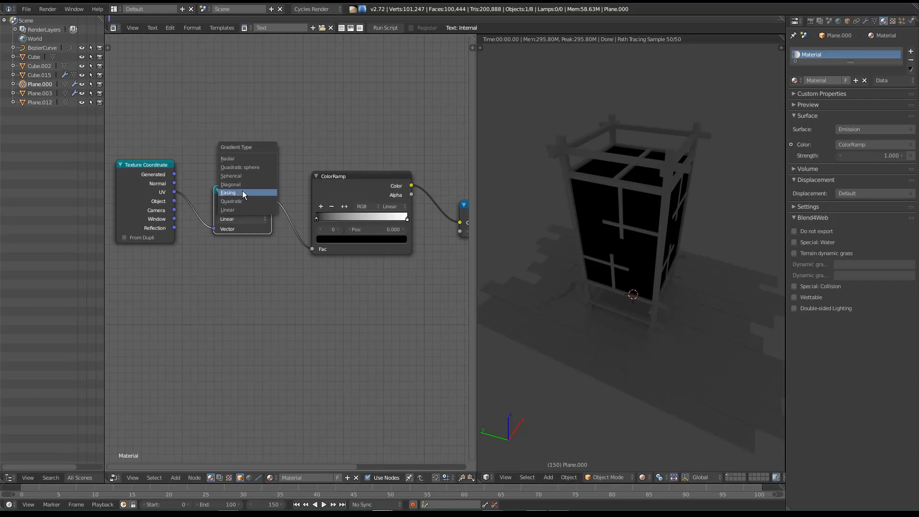
{"action": "left_click", "coordinate": [238, 176]}
{"action": "middle_click_drag", "start_coordinate": [418, 308], "coordinate": [412, 294]}
{"action": "middle_click_drag", "start_coordinate": [574, 277], "coordinate": [657, 274]}
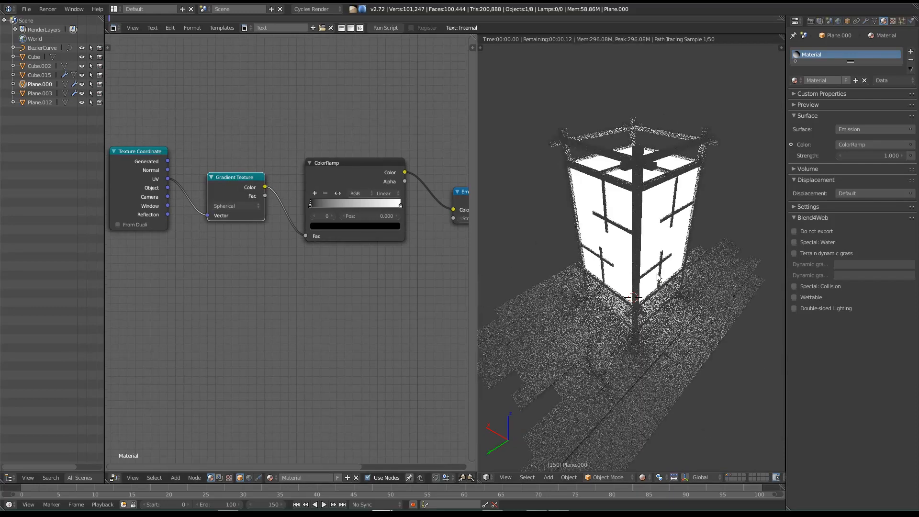
Return the viewport to solid shading and unwrap all faces of the paper panels in Edit mode.
{"action": "key", "text": "shift+z"}
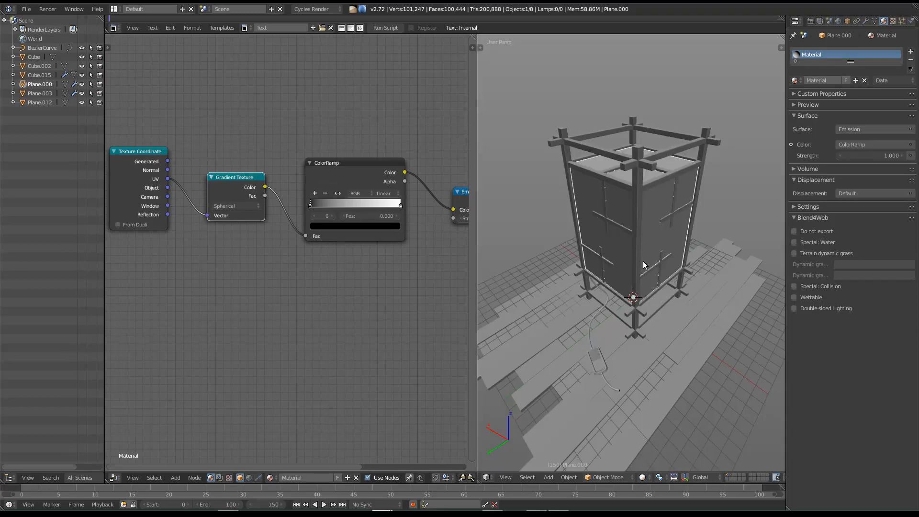
{"action": "middle_click_drag", "start_coordinate": [663, 198], "coordinate": [636, 207]}
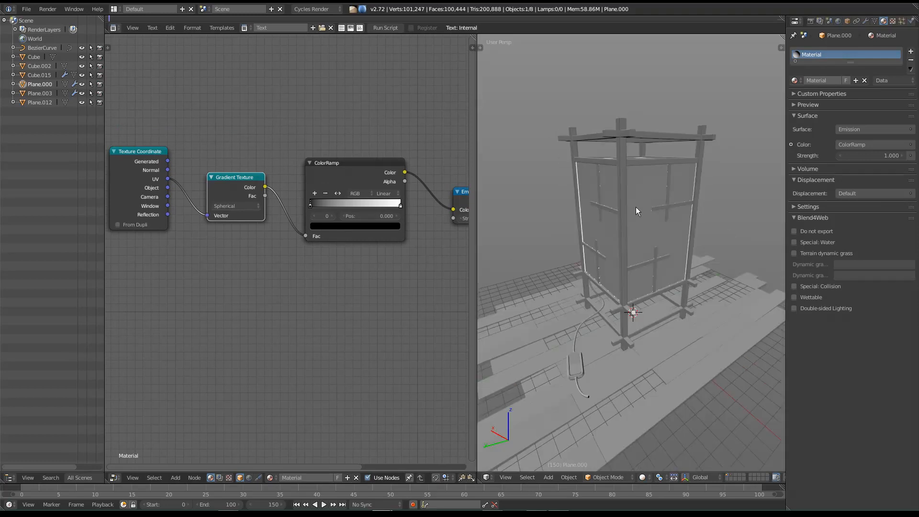
{"action": "key", "text": "Tab"}
{"action": "key", "text": "a"}
{"action": "key", "text": "a"}
{"action": "key", "text": "a"}
{"action": "middle_click_drag", "start_coordinate": [645, 202], "coordinate": [660, 175]}
{"action": "key", "text": "u"}
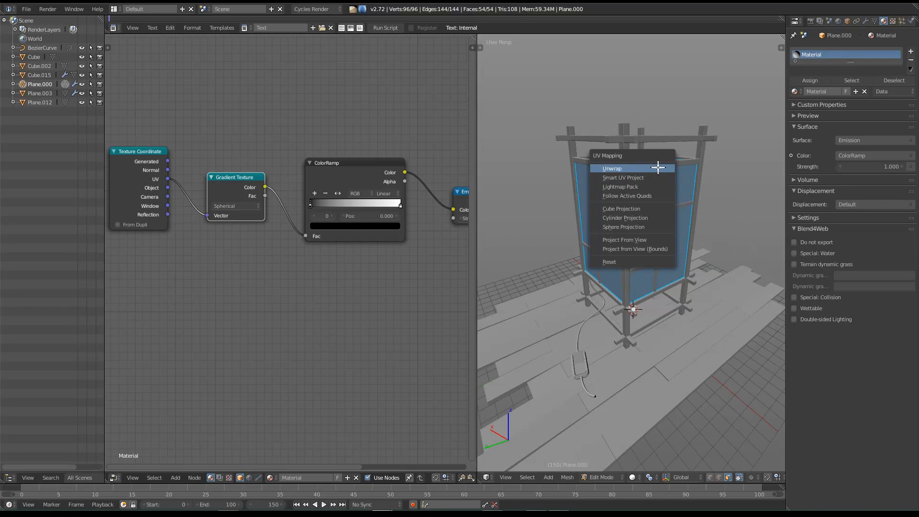
{"action": "left_click", "coordinate": [657, 168]}
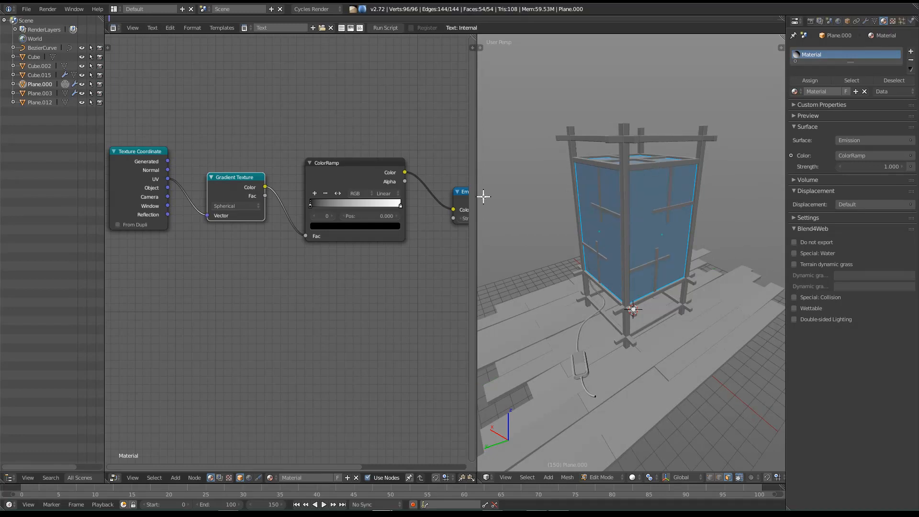
Split the Node Editor area horizontally into two stacked areas of similar height.
{"action": "right_click", "coordinate": [478, 223]}
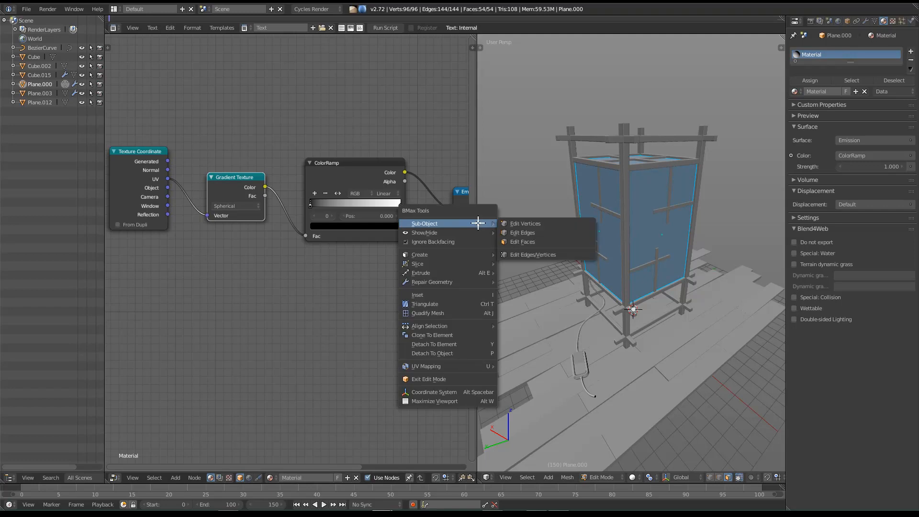
{"action": "right_click", "coordinate": [476, 182]}
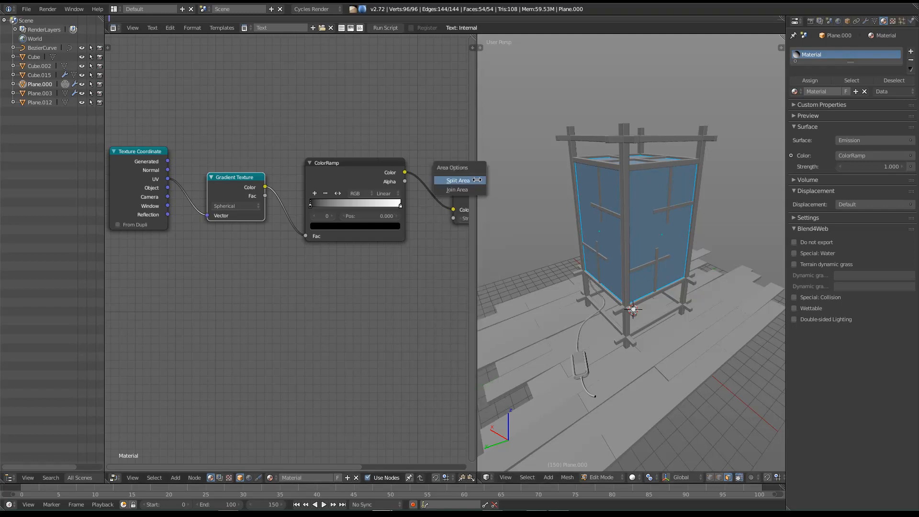
{"action": "left_click", "coordinate": [470, 180]}
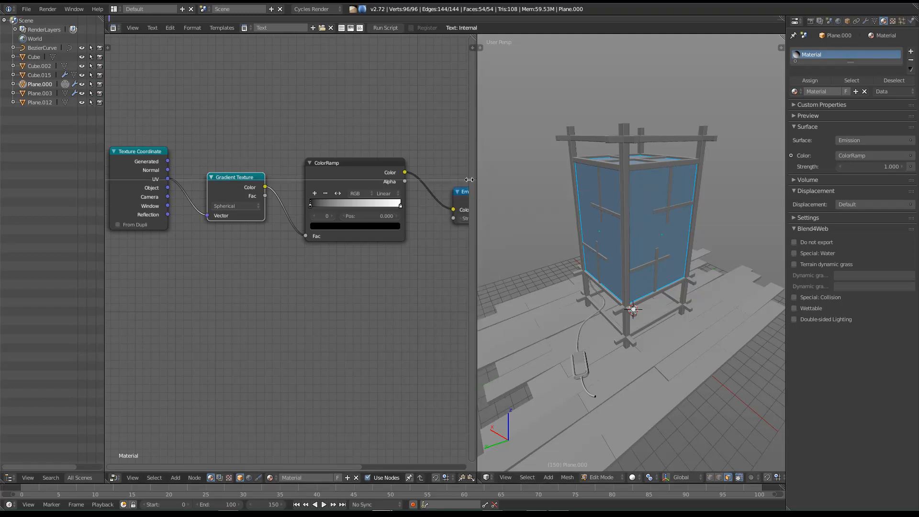
{"action": "left_click", "coordinate": [372, 231]}
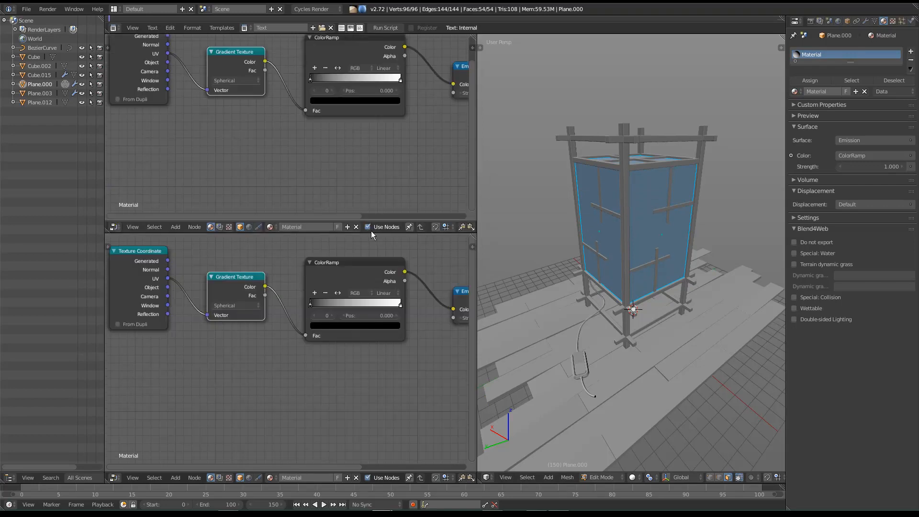
Change the upper node area to the UV/Image Editor, enable selection sync, and select the small square face beside the 2D cursor.
{"action": "left_click", "coordinate": [115, 227]}
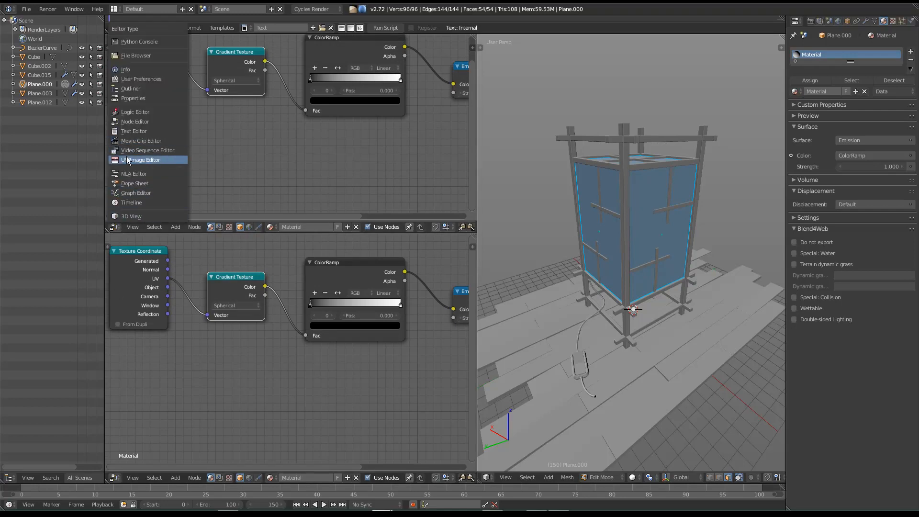
{"action": "left_click", "coordinate": [142, 161]}
{"action": "scroll", "coordinate": [276, 158], "scroll_direction": "down", "scroll_amount": 3}
{"action": "middle_click_drag", "start_coordinate": [310, 149], "coordinate": [339, 139]}
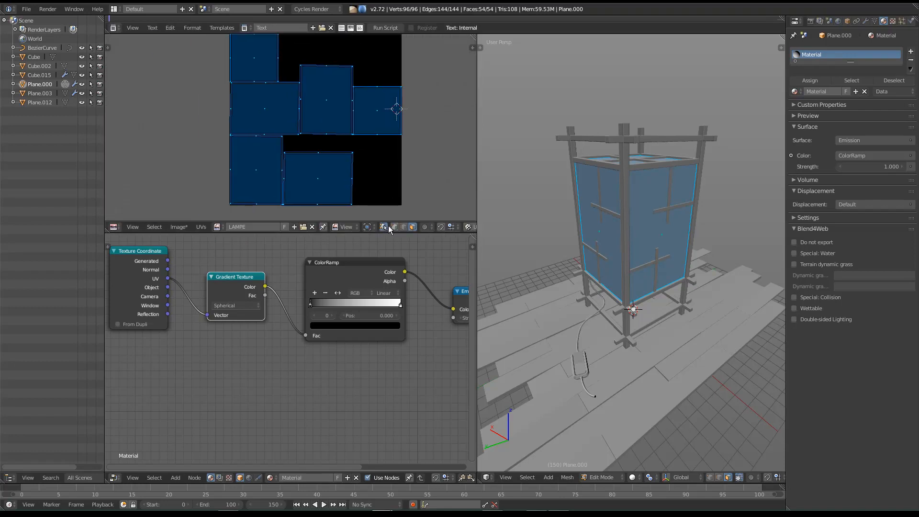
{"action": "right_click", "coordinate": [378, 100]}
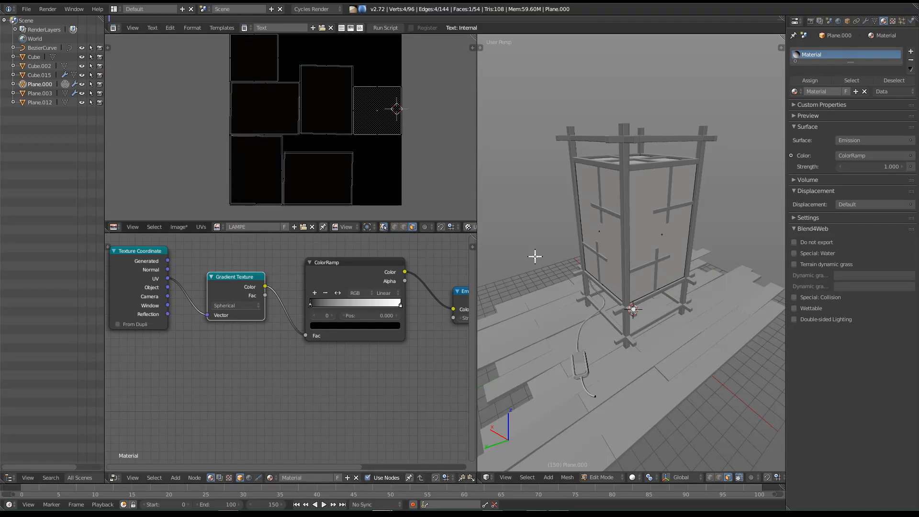
Turn off UV selection sync and select all faces of the paper panels in the viewport.
{"action": "left_click", "coordinate": [383, 227]}
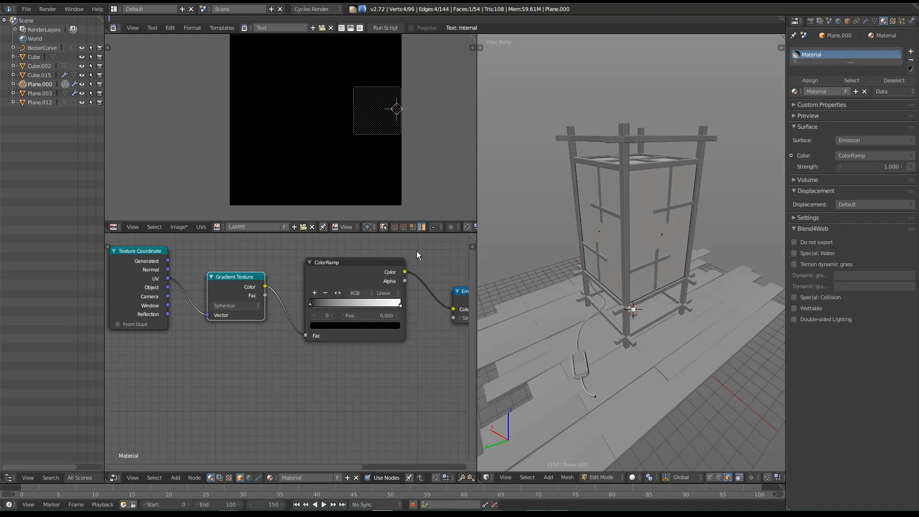
{"action": "key", "text": "a"}
{"action": "key", "text": "a"}
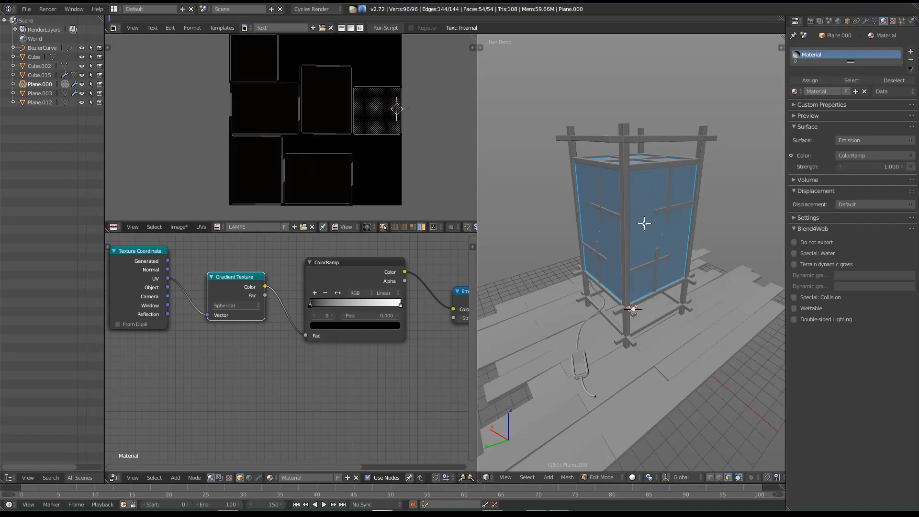
{"action": "middle_click_drag", "start_coordinate": [369, 114], "coordinate": [370, 182]}
{"action": "key", "text": "g"}
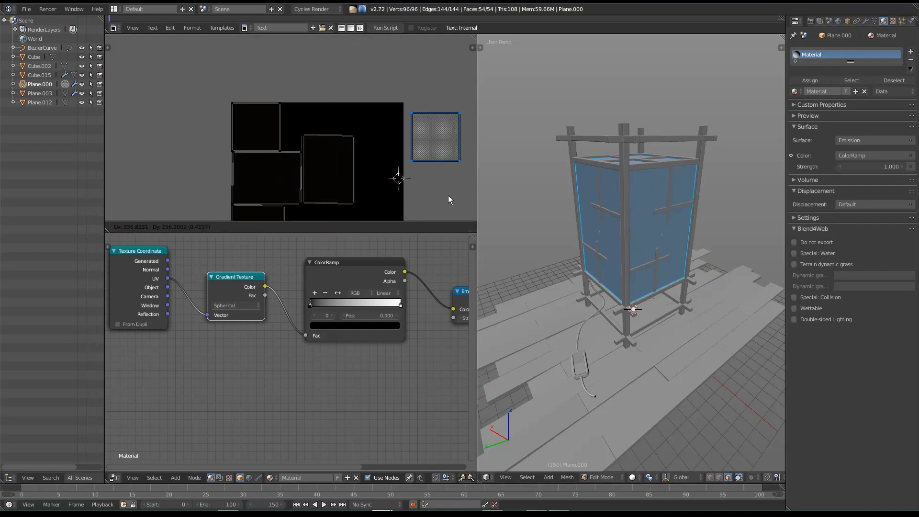
{"action": "right_click", "coordinate": [332, 151]}
{"action": "middle_click_drag", "start_coordinate": [316, 160], "coordinate": [344, 107]}
{"action": "middle_click_drag", "start_coordinate": [348, 158], "coordinate": [373, 144]}
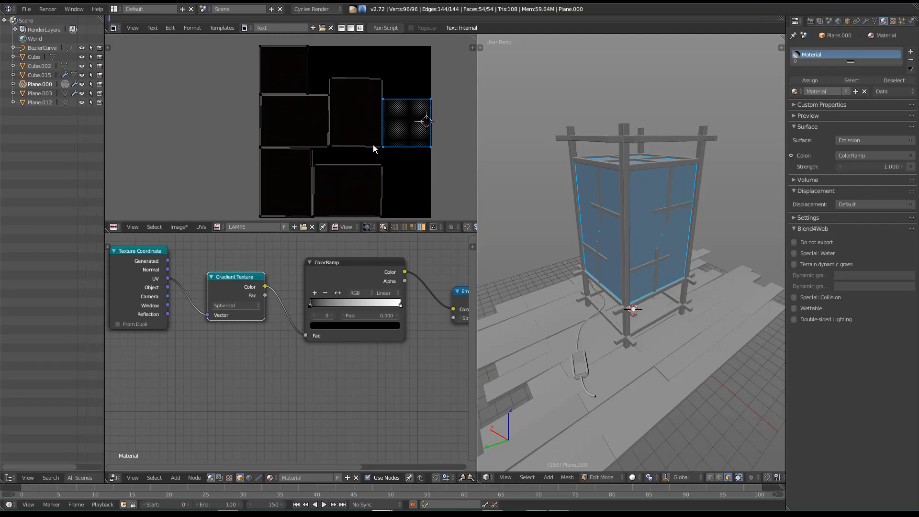
Maximize the UV editor, rotate the wide island in the middle row 90 degrees, and stack it over the tall central island.
{"action": "key", "text": "shift+space"}
{"action": "scroll", "coordinate": [522, 269], "scroll_direction": "up", "scroll_amount": 5}
{"action": "scroll", "coordinate": [484, 299], "scroll_direction": "down", "scroll_amount": 3}
{"action": "right_click", "coordinate": [415, 233]}
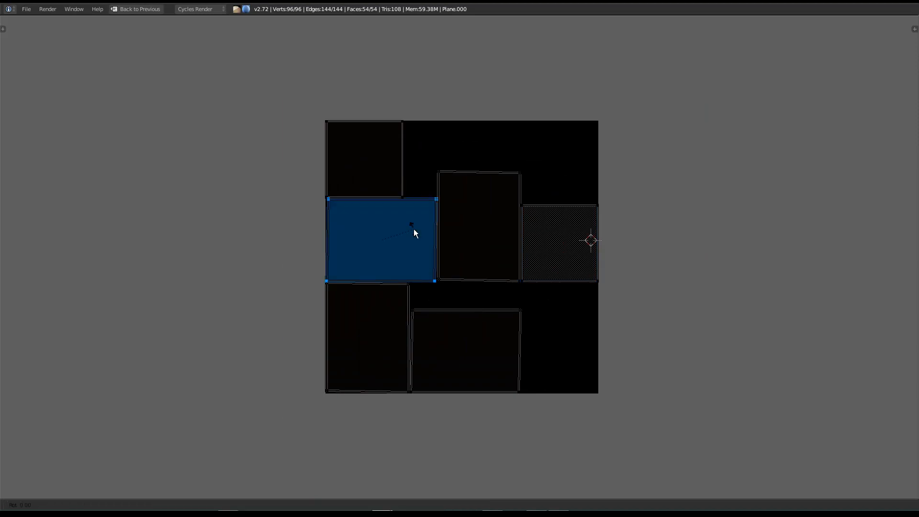
{"action": "type", "text": "r90"}
{"action": "key", "text": "Return"}
{"action": "key", "text": "g"}
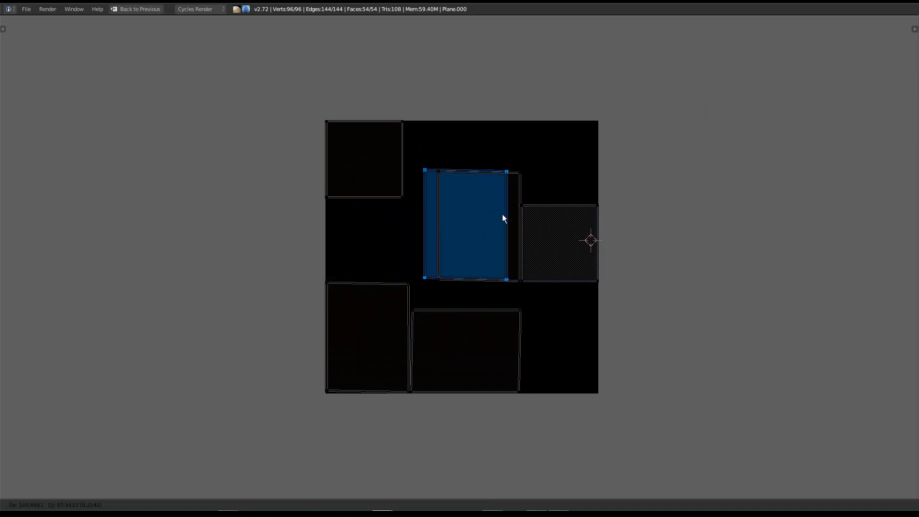
{"action": "left_click", "coordinate": [576, 223]}
Stack the two lower islands upright over the tall central island, and the upper-left square island over the other square.
{"action": "right_click", "coordinate": [377, 153]}
{"action": "right_click", "coordinate": [372, 290]}
{"action": "key", "text": "g"}
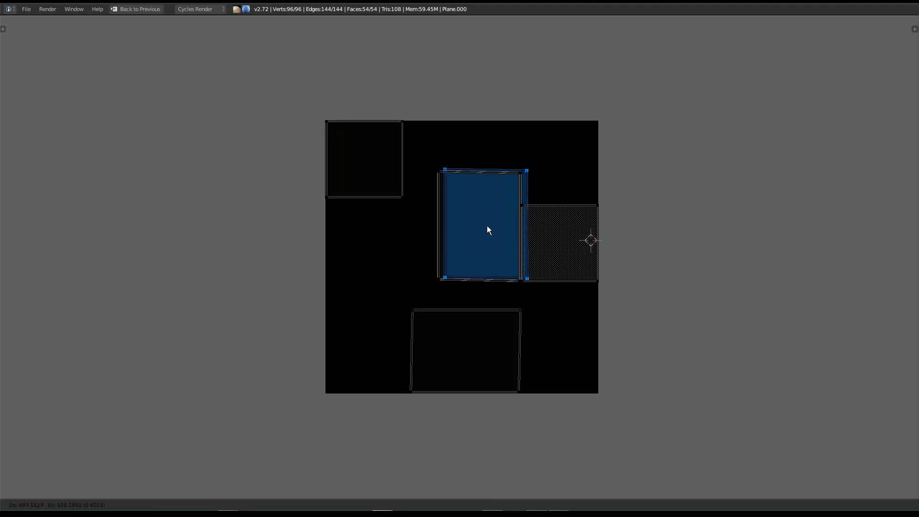
{"action": "left_click", "coordinate": [454, 206]}
{"action": "right_click", "coordinate": [449, 346]}
{"action": "key", "text": "g"}
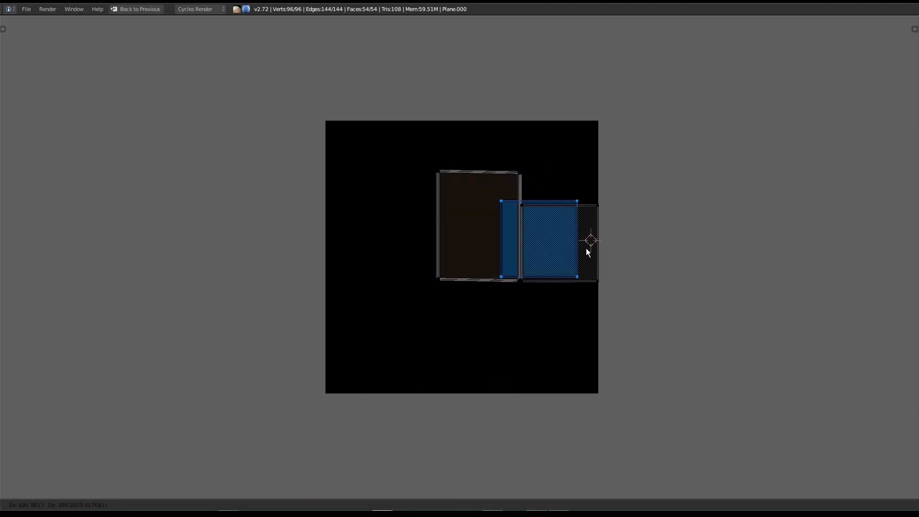
{"action": "left_click", "coordinate": [564, 239]}
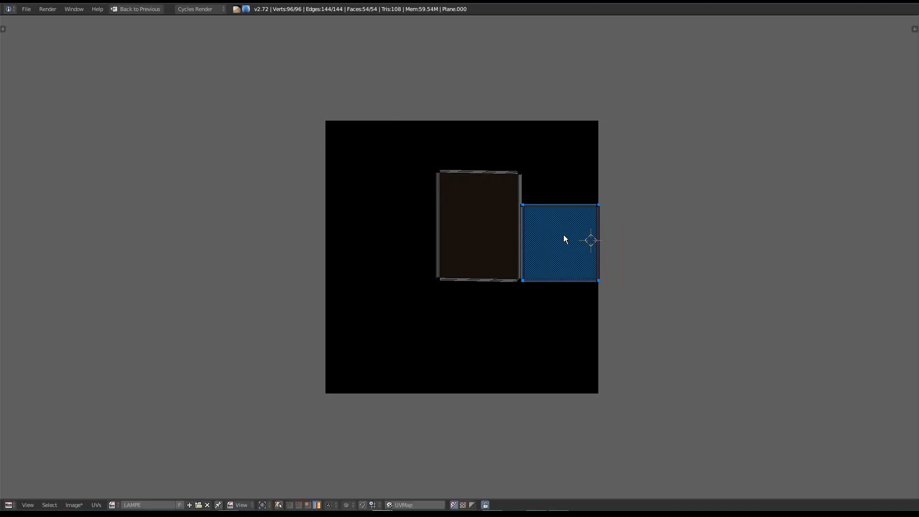
Box-select both square islands, move them over the tall central stack, and stretch them along Y to nearly its height.
{"action": "key", "text": "b"}
{"action": "left_click_drag", "start_coordinate": [634, 309], "coordinate": [548, 179]}
{"action": "key", "text": "g"}
{"action": "right_click", "coordinate": [610, 243]}
{"action": "key", "text": "g"}
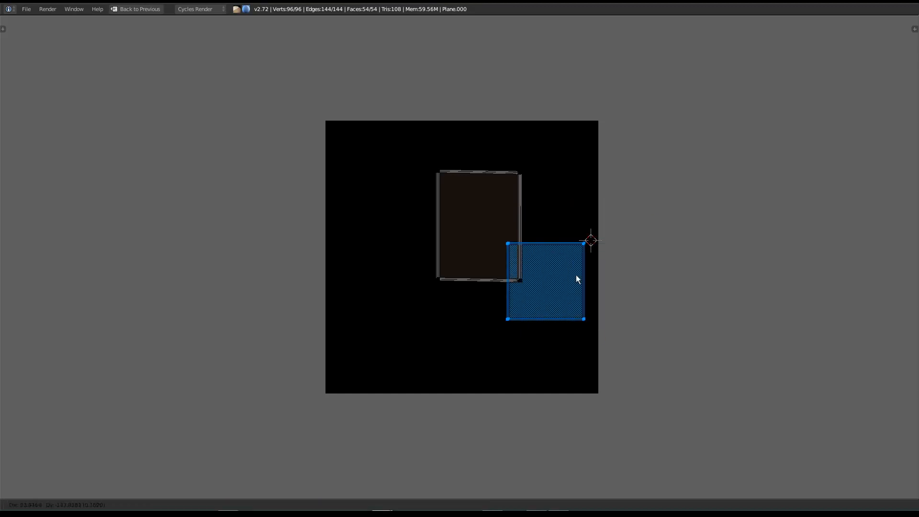
{"action": "left_click", "coordinate": [507, 220]}
{"action": "key", "text": "s"}
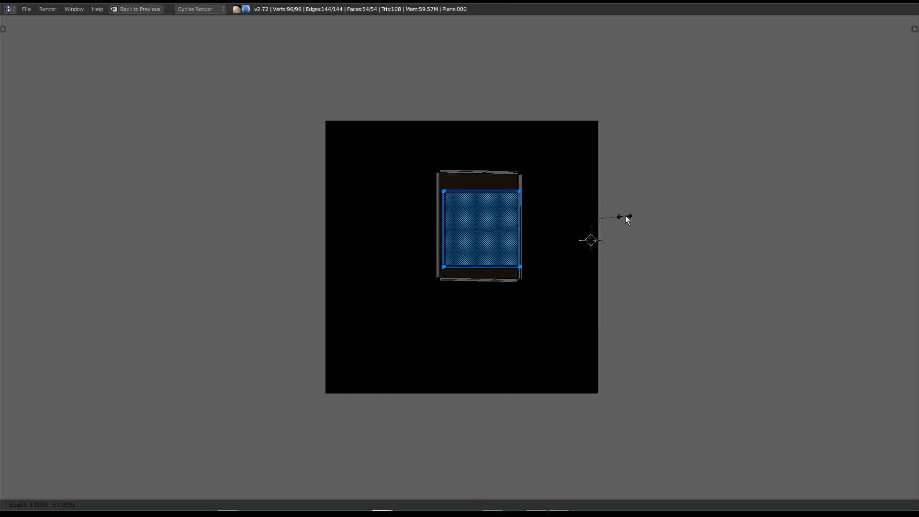
{"action": "key", "text": "y"}
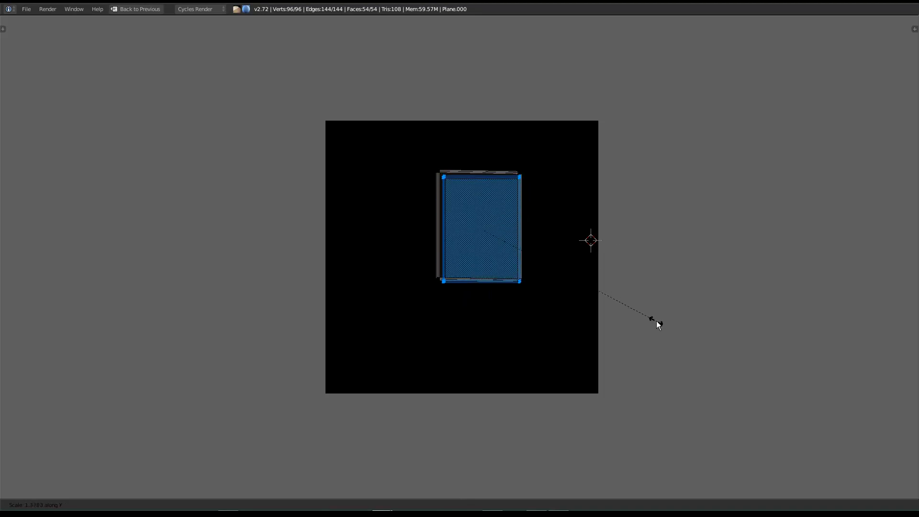
{"action": "left_click", "coordinate": [656, 326]}
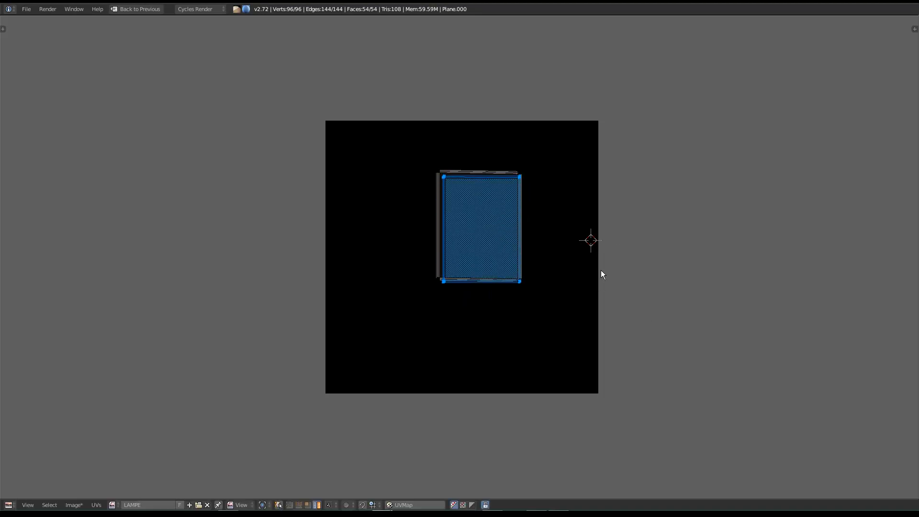
Fine-tune the former square islands' position and scale to match the tall stack's outline, select all islands, and restore the split layout.
{"action": "key", "text": "g"}
{"action": "left_click", "coordinate": [582, 245]}
{"action": "key", "text": "s"}
{"action": "left_click", "coordinate": [627, 237]}
{"action": "key", "text": "s"}
{"action": "key", "text": "y"}
{"action": "left_click", "coordinate": [619, 235]}
{"action": "scroll", "coordinate": [560, 226], "scroll_direction": "up", "scroll_amount": 4}
{"action": "middle_click_drag", "start_coordinate": [456, 204], "coordinate": [470, 217]}
{"action": "scroll", "coordinate": [409, 266], "scroll_direction": "down", "scroll_amount": 2}
{"action": "key", "text": "a"}
{"action": "key", "text": "a"}
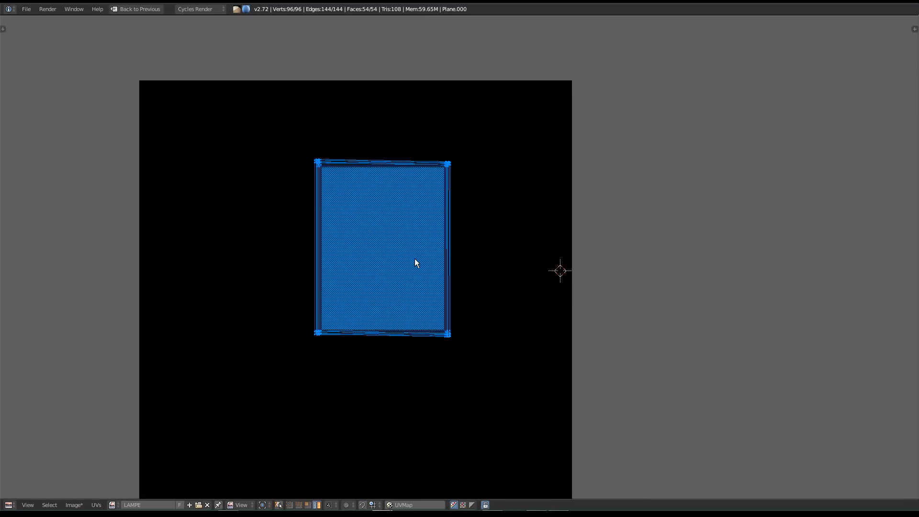
{"action": "key", "text": "ctrl+Up"}
{"action": "middle_click_drag", "start_coordinate": [393, 192], "coordinate": [464, 202]}
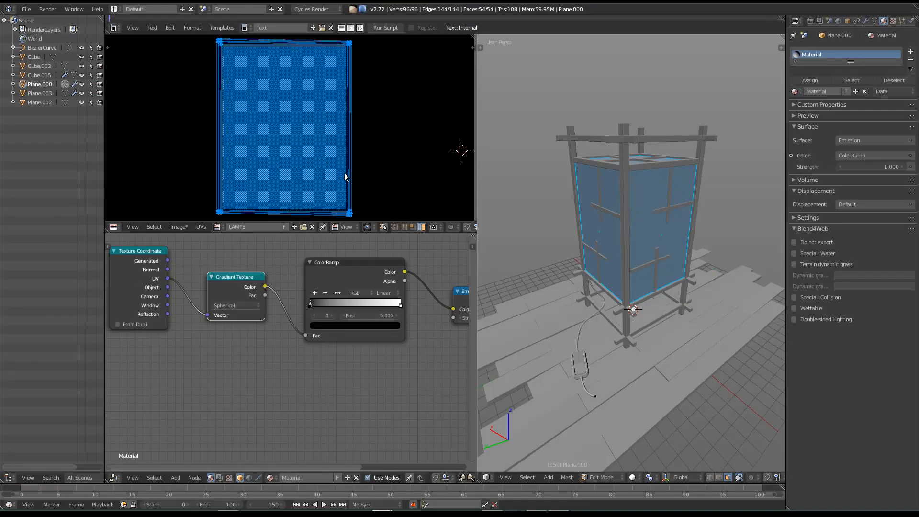
{"action": "scroll", "coordinate": [361, 154], "scroll_direction": "down", "scroll_amount": 2}
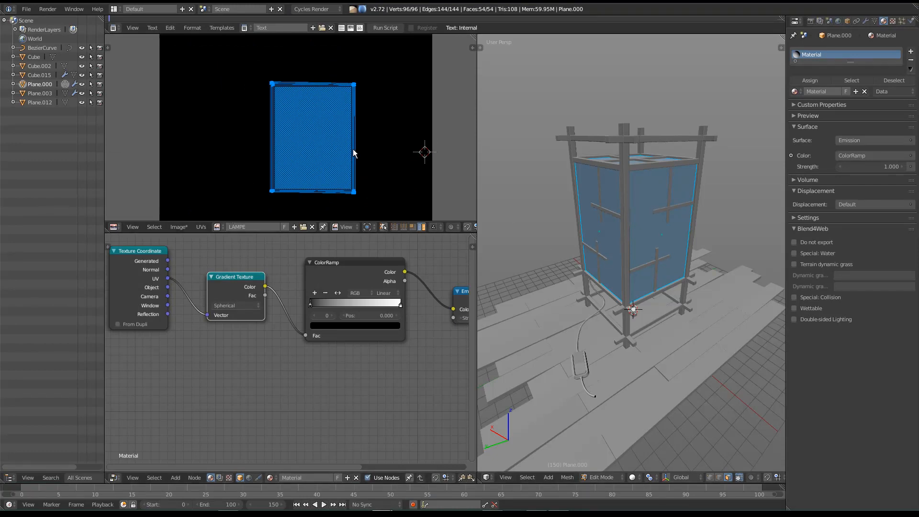
{"action": "key", "text": "ctrl+Up"}
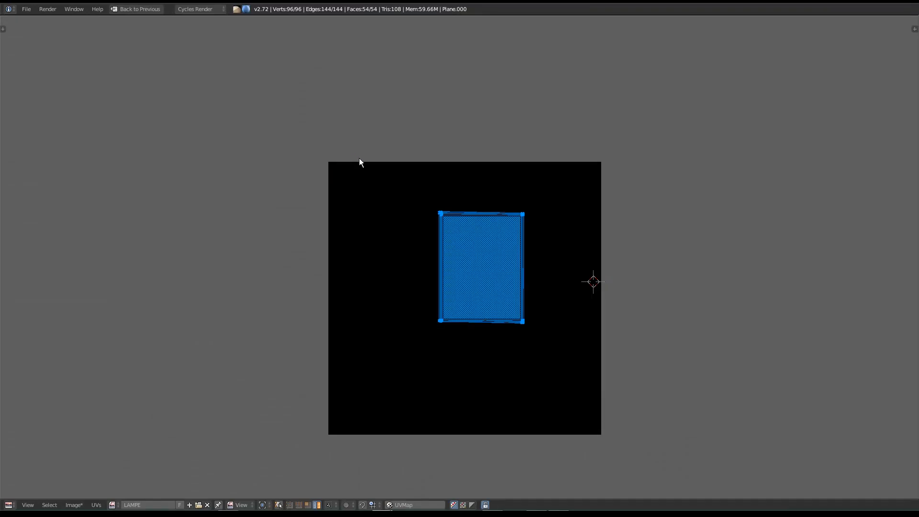
{"action": "key", "text": "ctrl+Up"}
{"action": "key", "text": "ctrl+Up"}
{"action": "key", "text": "ctrl+Up"}
{"action": "key", "text": "ctrl+Up"}
{"action": "key", "text": "ctrl+Up"}
{"action": "key", "text": "ctrl+Up"}
{"action": "key", "text": "ctrl+Up"}
{"action": "key", "text": "ctrl+Up"}
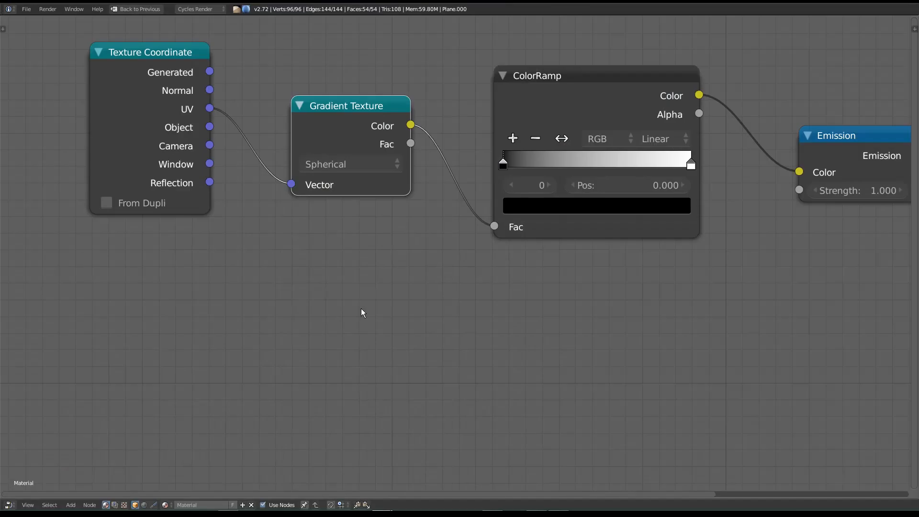
{"action": "key", "text": "ctrl+Up"}
{"action": "key", "text": "ctrl+Up"}
{"action": "key", "text": "ctrl+Up"}
{"action": "key", "text": "ctrl+Up"}
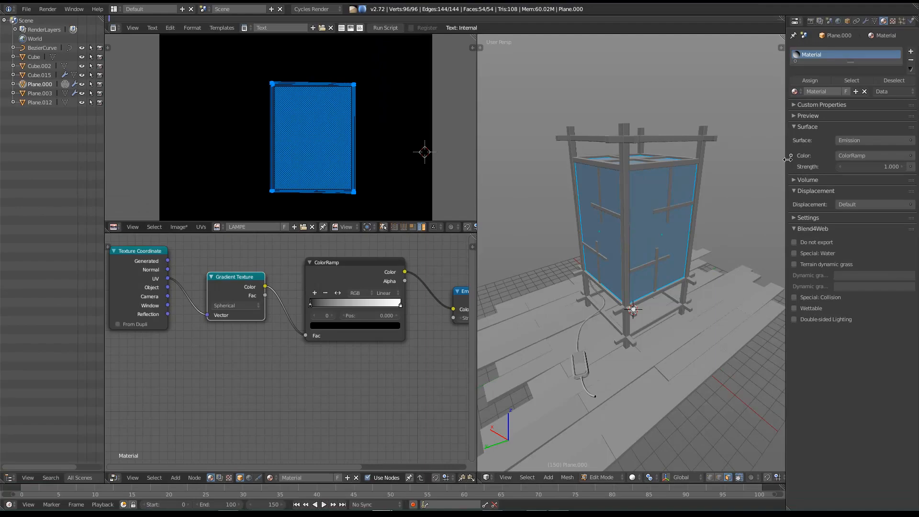
{"action": "key", "text": "ctrl+Up"}
{"action": "scroll", "coordinate": [345, 131], "scroll_direction": "down", "scroll_amount": 3}
{"action": "key", "text": "a"}
{"action": "key", "text": "a"}
{"action": "key", "text": "g"}
{"action": "left_click", "coordinate": [317, 75]}
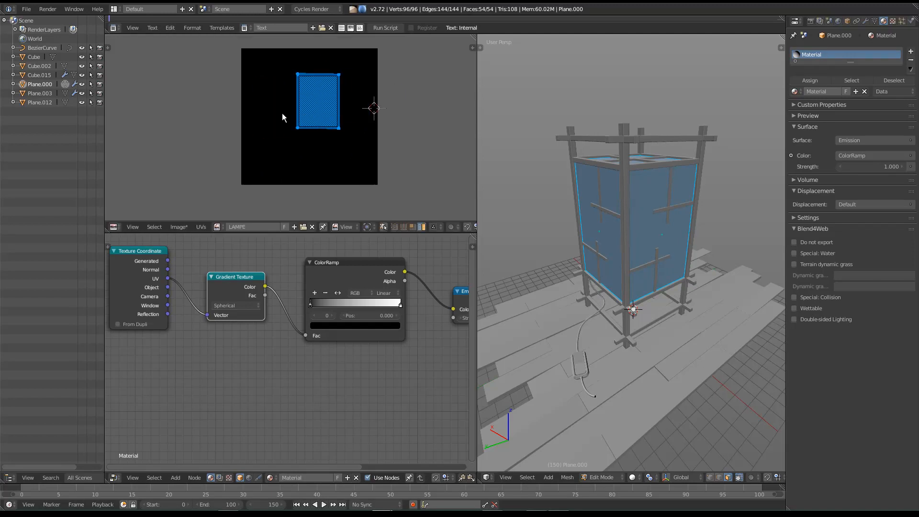
Switch the viewport to rendered shading facing one panel, and shift the ColorRamp node slightly downward.
{"action": "key", "text": "shift+z"}
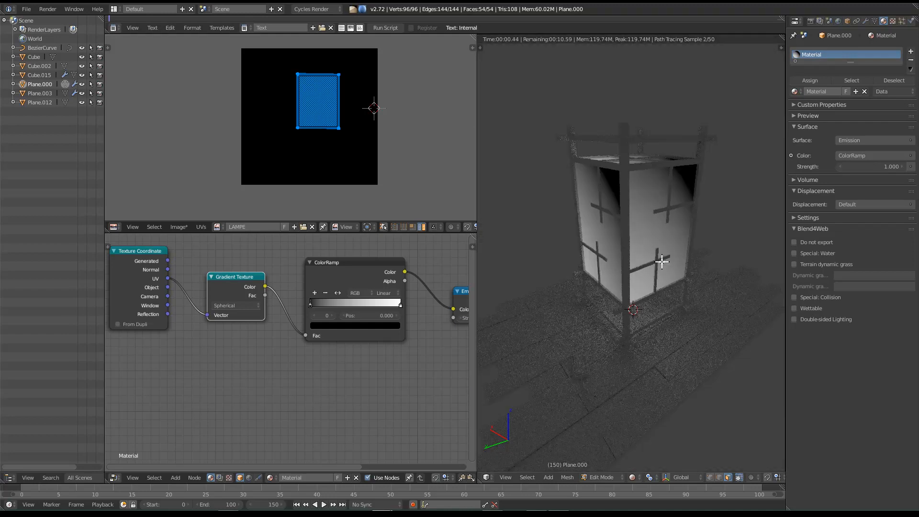
{"action": "middle_click_drag", "start_coordinate": [676, 211], "coordinate": [659, 191]}
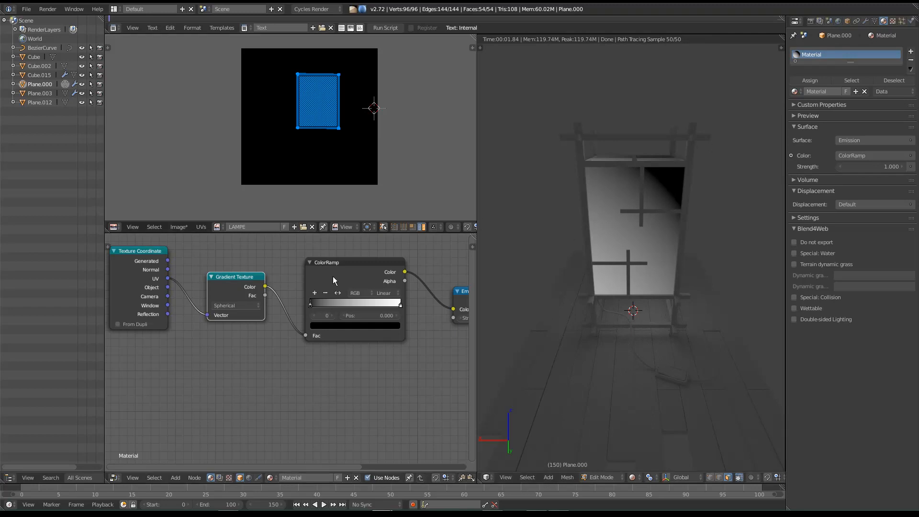
{"action": "left_click_drag", "start_coordinate": [332, 276], "coordinate": [332, 289]}
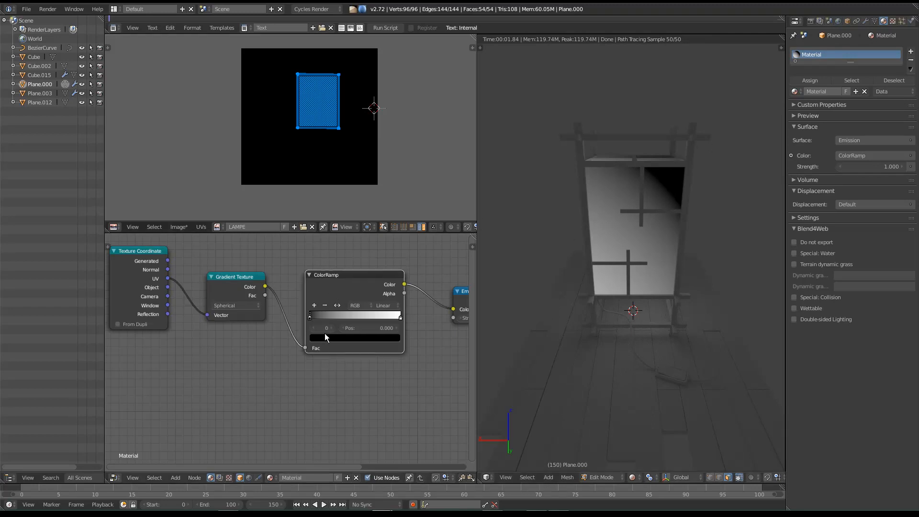
{"action": "left_click", "coordinate": [340, 339]}
{"action": "mouse_move", "coordinate": [378, 265]}
{"action": "left_mouse_down"}
{"action": "mouse_move", "coordinate": [378, 226]}
{"action": "mouse_move", "coordinate": [381, 282]}
{"action": "left_mouse_up"}
Enlarge the stacked UV islands and center them on the image's lower-left corner, where the spherical gradient originates.
{"action": "middle_click_drag", "start_coordinate": [352, 153], "coordinate": [352, 162]}
{"action": "key", "text": "s"}
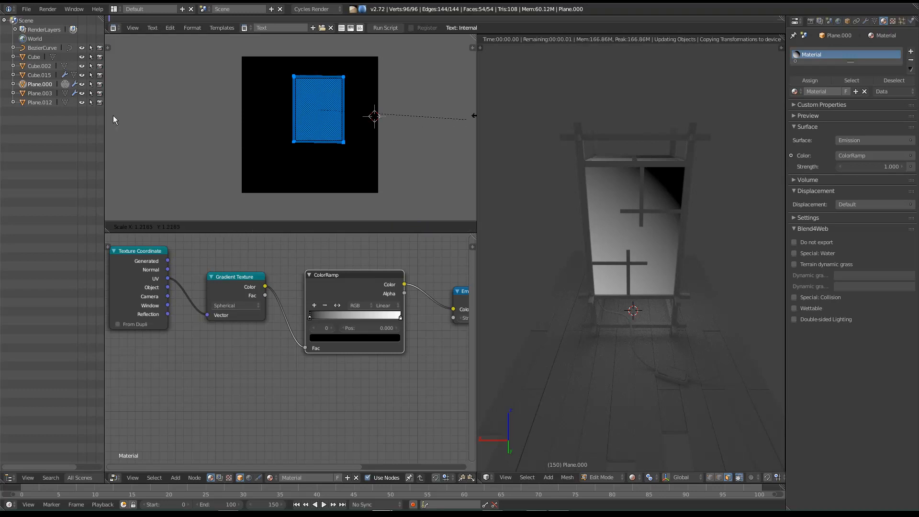
{"action": "left_click", "coordinate": [234, 103]}
{"action": "key", "text": "g"}
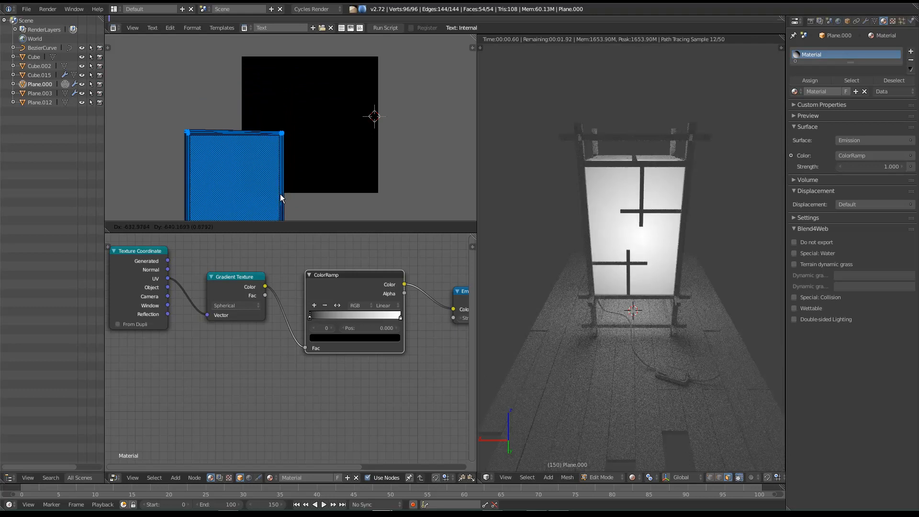
{"action": "left_click", "coordinate": [288, 195]}
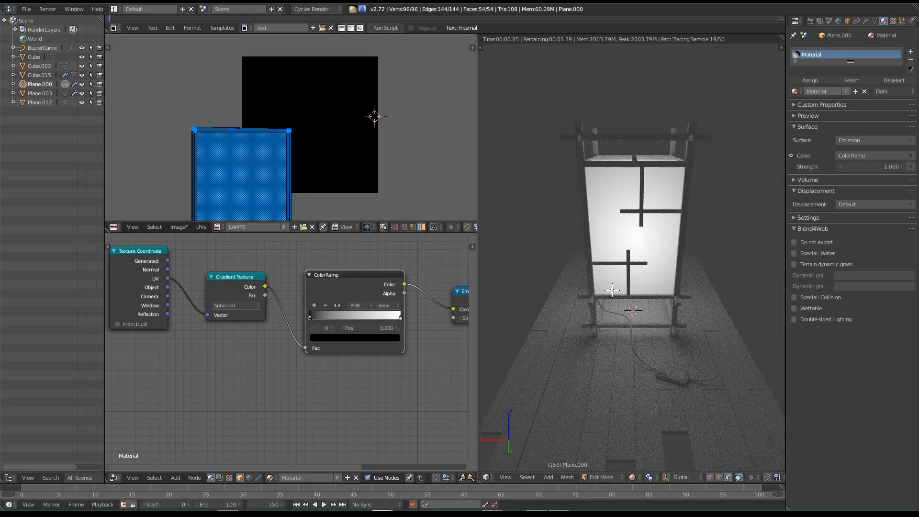
Scale the stacked islands up further in two passes until the gradient darkens toward the panel corners.
{"action": "key", "text": "s"}
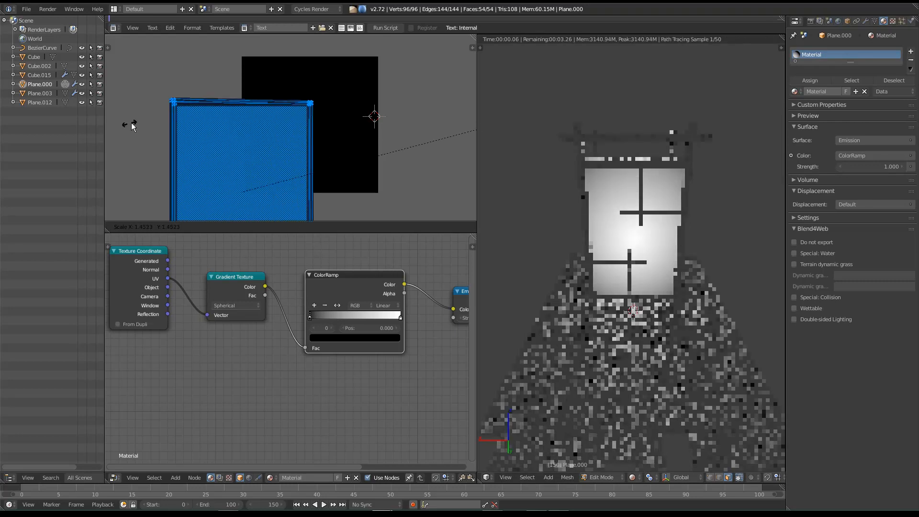
{"action": "left_click", "coordinate": [188, 114]}
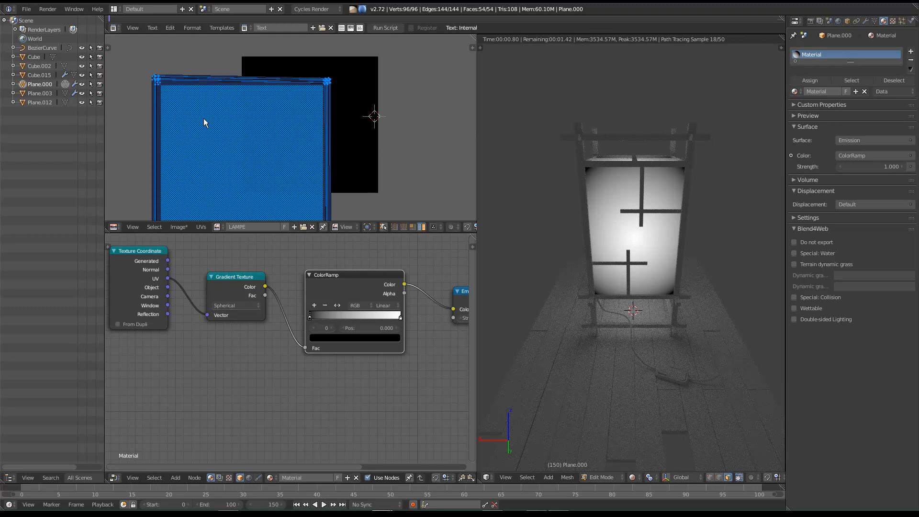
{"action": "middle_click_drag", "start_coordinate": [687, 314], "coordinate": [526, 180]}
{"action": "key", "text": "s"}
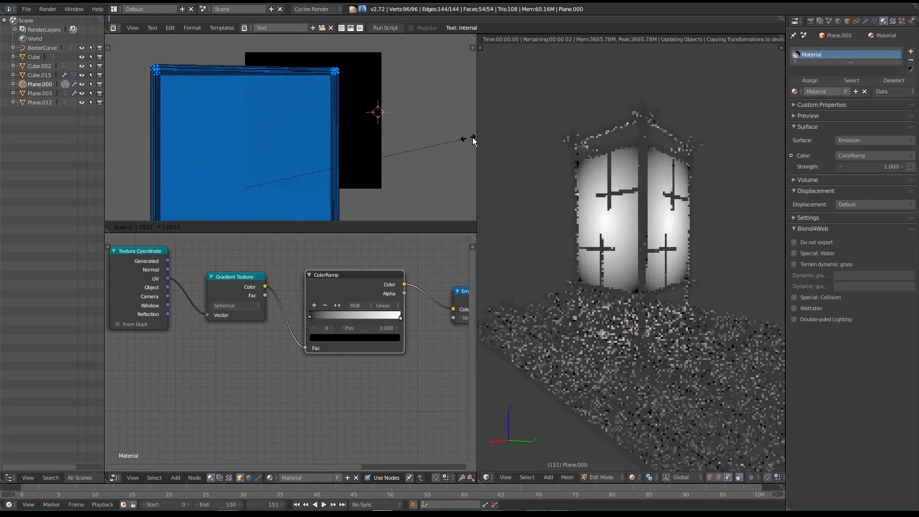
{"action": "left_click", "coordinate": [107, 136]}
Face one panel in the rendered viewport and stretch the stacked UV islands slightly along Y.
{"action": "middle_click_drag", "start_coordinate": [631, 315], "coordinate": [682, 227]}
{"action": "key", "text": "KP_1"}
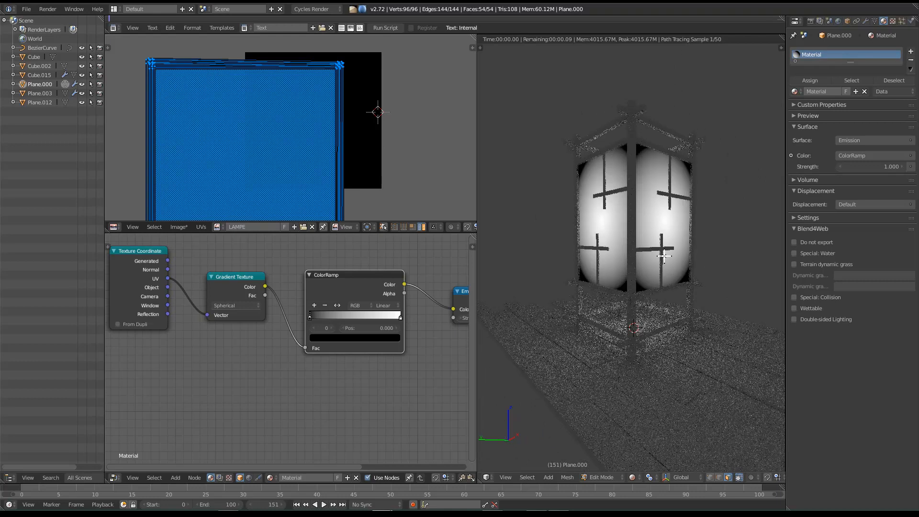
{"action": "middle_click_drag", "start_coordinate": [405, 173], "coordinate": [406, 145]}
{"action": "key", "text": "s"}
{"action": "key", "text": "y"}
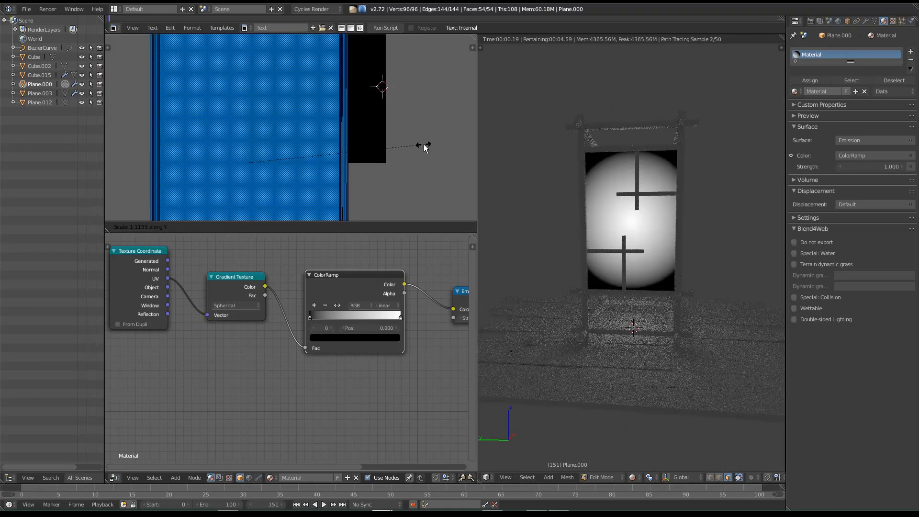
{"action": "left_click", "coordinate": [420, 144]}
Move the ColorRamp node slightly up and check the rendered gradient on the panels from an angled close-up.
{"action": "mouse_move", "coordinate": [620, 297]}
{"action": "middle_mouse_down"}
{"action": "mouse_move", "coordinate": [541, 311]}
{"action": "mouse_move", "coordinate": [550, 361]}
{"action": "mouse_move", "coordinate": [558, 310]}
{"action": "mouse_move", "coordinate": [585, 392]}
{"action": "mouse_move", "coordinate": [610, 369]}
{"action": "mouse_move", "coordinate": [603, 303]}
{"action": "middle_mouse_up"}
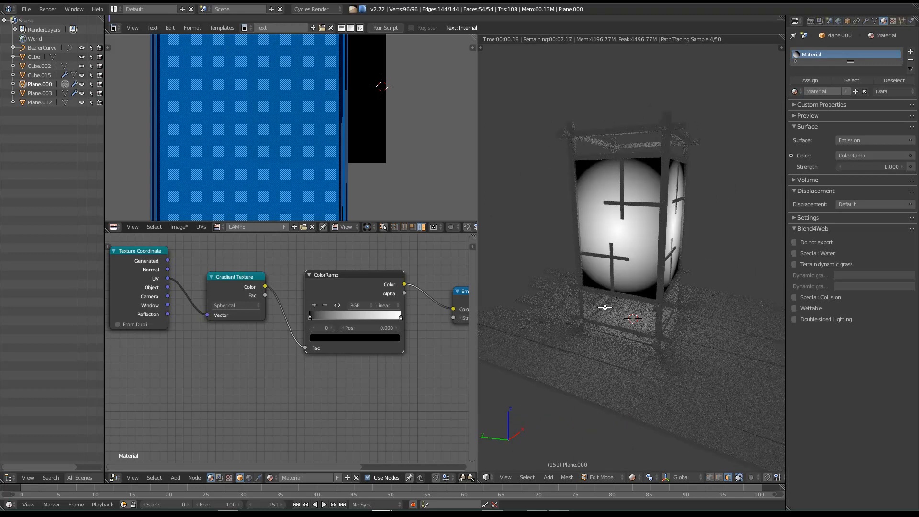
{"action": "left_click_drag", "start_coordinate": [369, 288], "coordinate": [340, 273]}
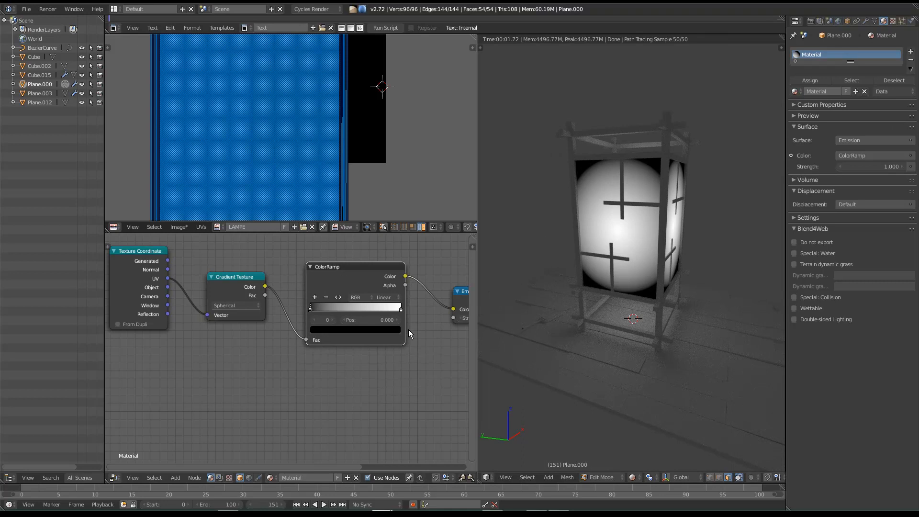
{"action": "middle_click_drag", "start_coordinate": [642, 300], "coordinate": [622, 297]}
{"action": "scroll", "coordinate": [648, 261], "scroll_direction": "up", "scroll_amount": 3}
{"action": "scroll", "coordinate": [647, 228], "scroll_direction": "down", "scroll_amount": 1}
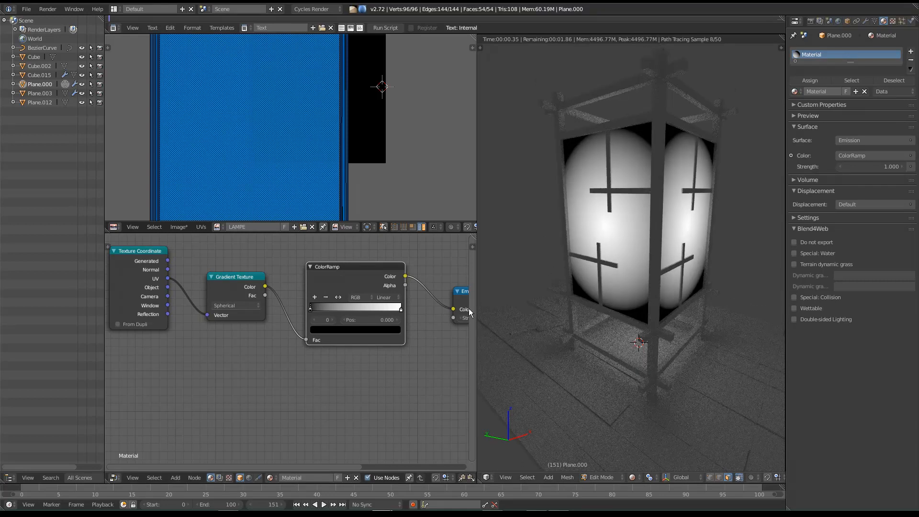
{"action": "middle_click_drag", "start_coordinate": [398, 380], "coordinate": [358, 374]}
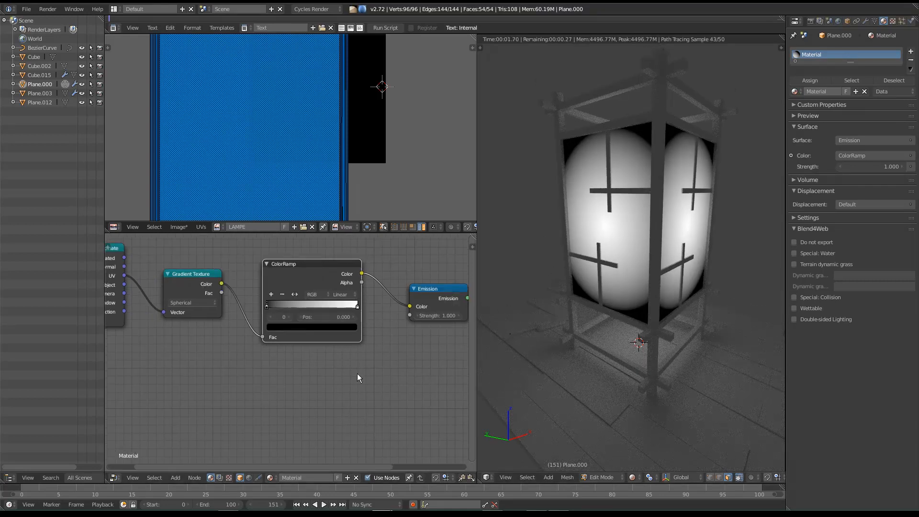
Set the panel material's Emission strength to 1.5.
{"action": "left_click", "coordinate": [439, 315]}
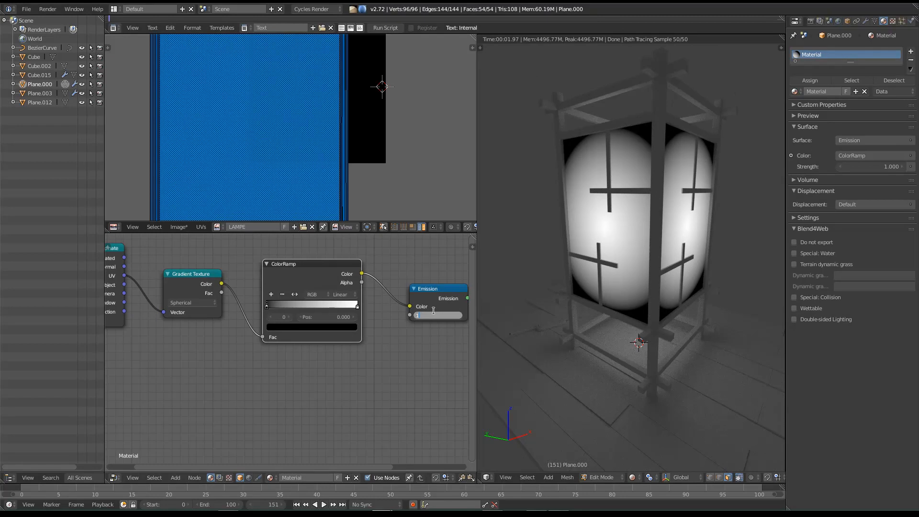
{"action": "type", "text": "1.5"}
{"action": "key", "text": "Return"}
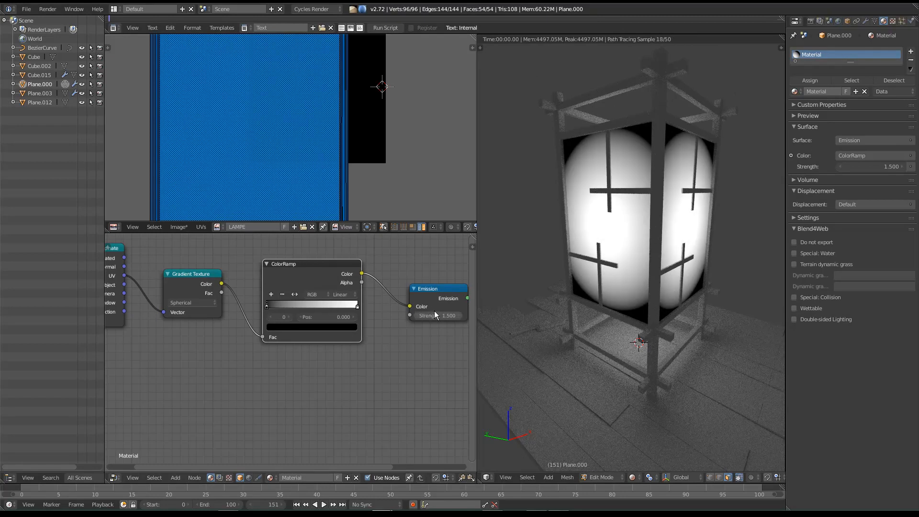
Try the Constant, Ease, Cardinal and B-Spline interpolations on the ColorRamp, then return it to Linear.
{"action": "middle_click_drag", "start_coordinate": [302, 347], "coordinate": [320, 334]}
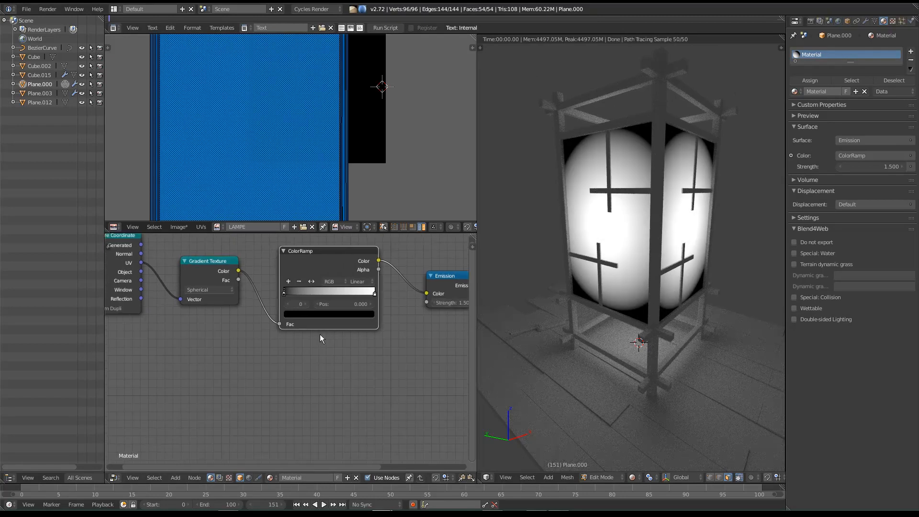
{"action": "left_click", "coordinate": [369, 283]}
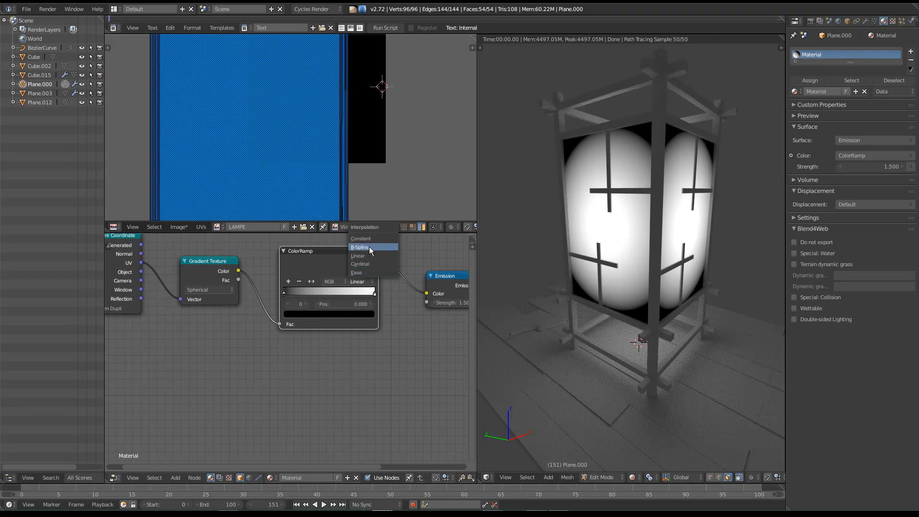
{"action": "left_click", "coordinate": [369, 237]}
{"action": "left_click", "coordinate": [364, 282]}
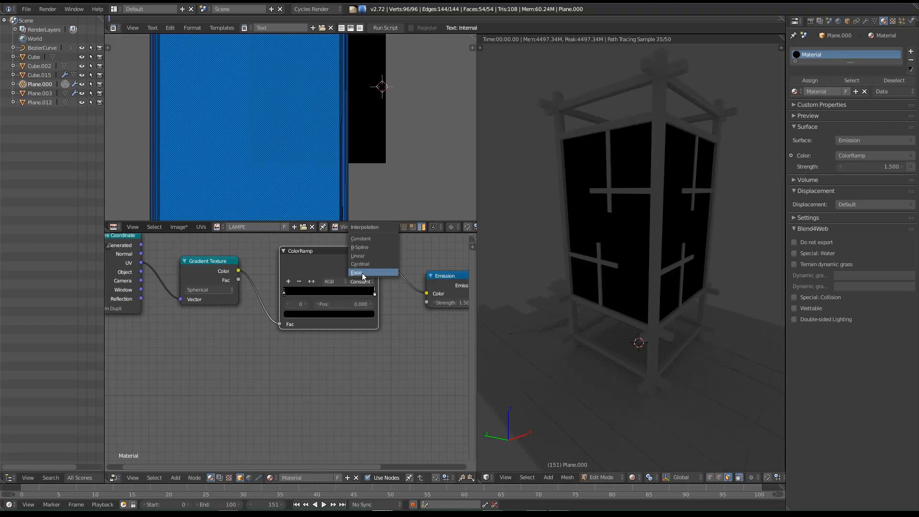
{"action": "left_click", "coordinate": [362, 274]}
{"action": "left_click", "coordinate": [364, 278]}
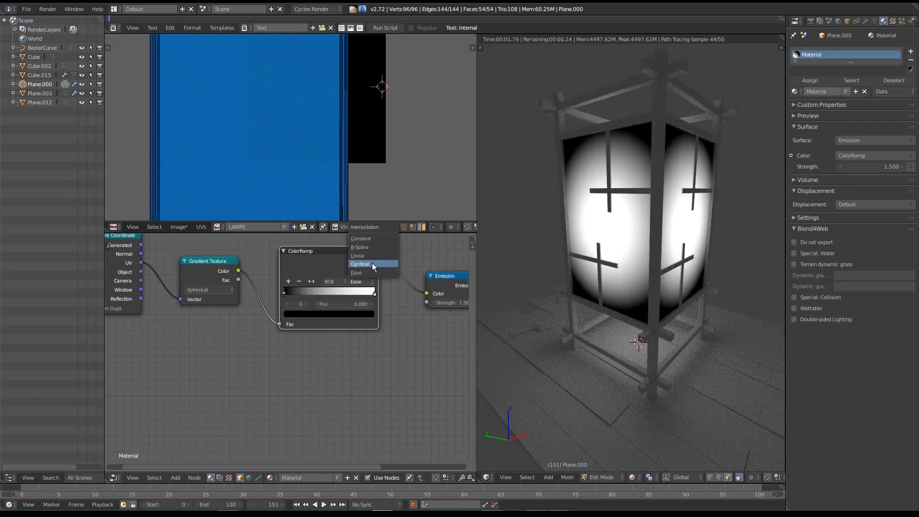
{"action": "left_click", "coordinate": [372, 263]}
{"action": "left_click", "coordinate": [364, 281]}
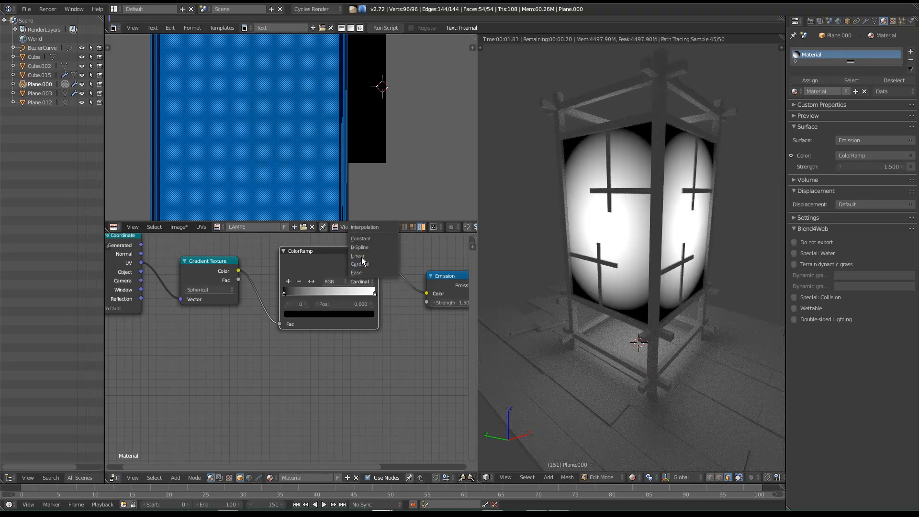
{"action": "left_click", "coordinate": [362, 257]}
{"action": "left_click", "coordinate": [360, 280]}
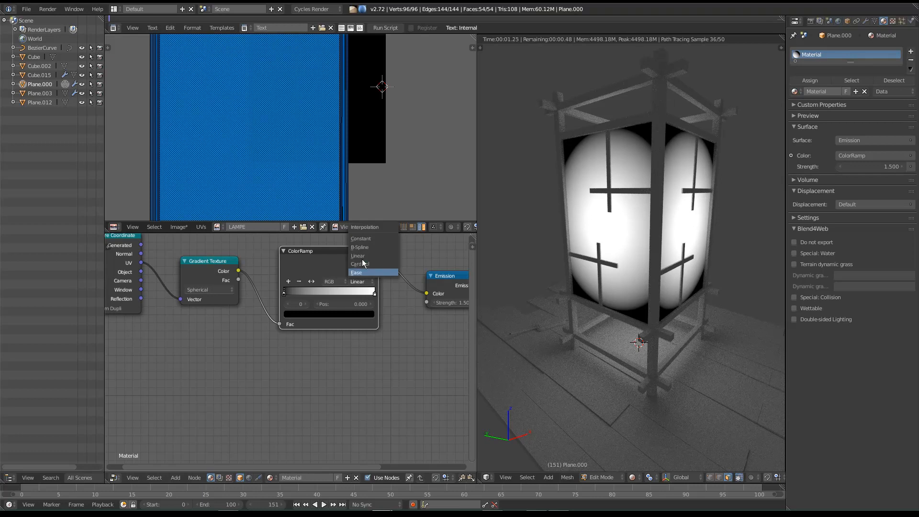
{"action": "left_click", "coordinate": [361, 248]}
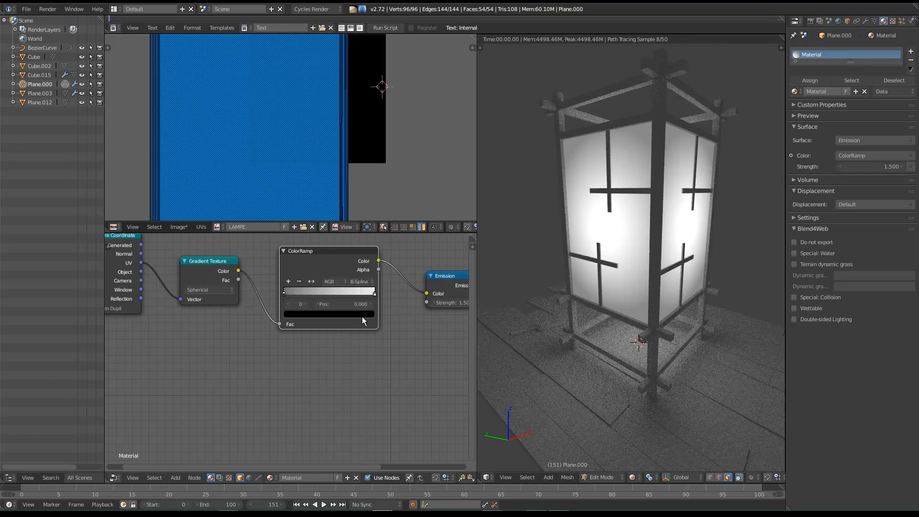
{"action": "left_click", "coordinate": [362, 283]}
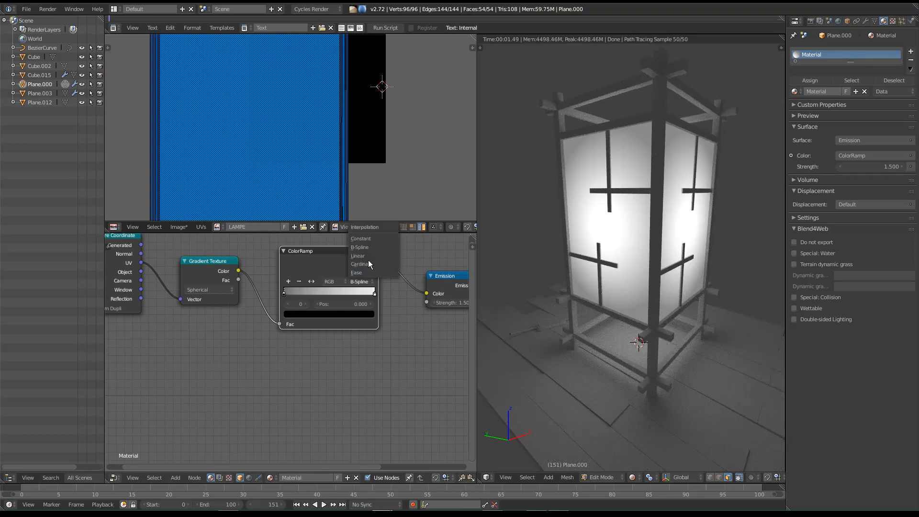
{"action": "left_click", "coordinate": [368, 256]}
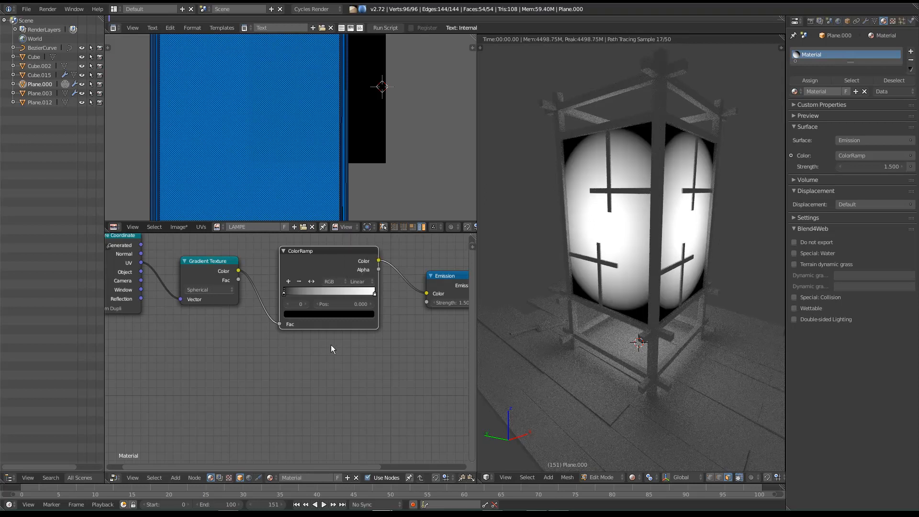
Add a color stop at position 0.500 between the ColorRamp's black and white stops.
{"action": "left_click_drag", "start_coordinate": [288, 251], "coordinate": [269, 250]}
{"action": "scroll", "coordinate": [317, 323], "scroll_direction": "up", "scroll_amount": 2}
{"action": "scroll", "coordinate": [322, 358], "scroll_direction": "up", "scroll_amount": 3}
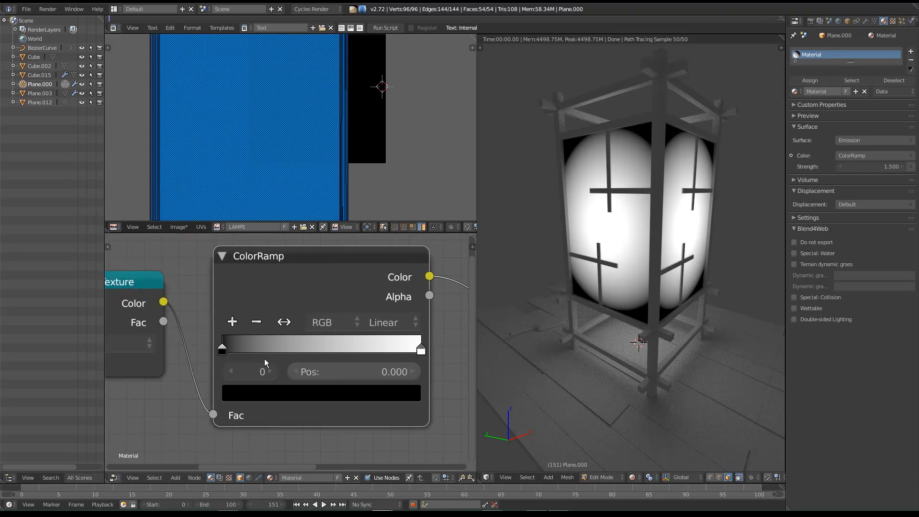
{"action": "mouse_move", "coordinate": [225, 352]}
{"action": "left_mouse_down"}
{"action": "mouse_move", "coordinate": [356, 358]}
{"action": "mouse_move", "coordinate": [225, 354]}
{"action": "left_mouse_up"}
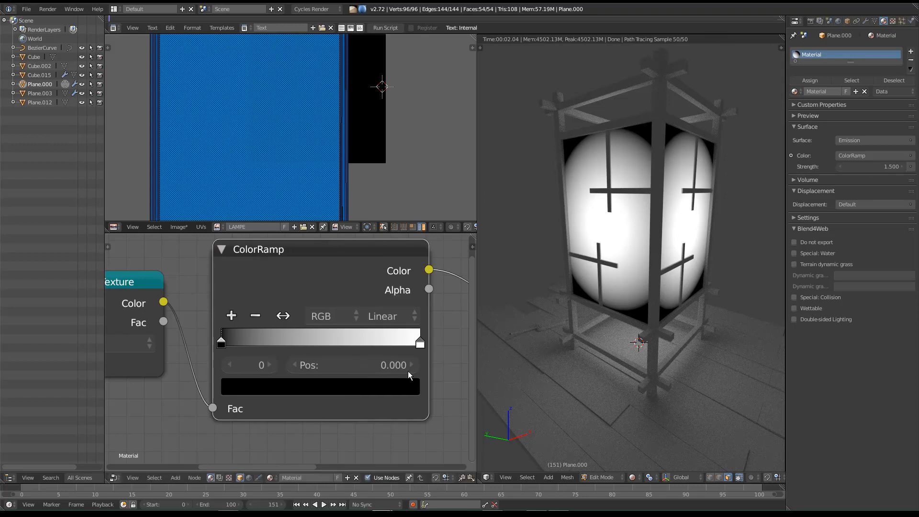
{"action": "left_click", "coordinate": [420, 343]}
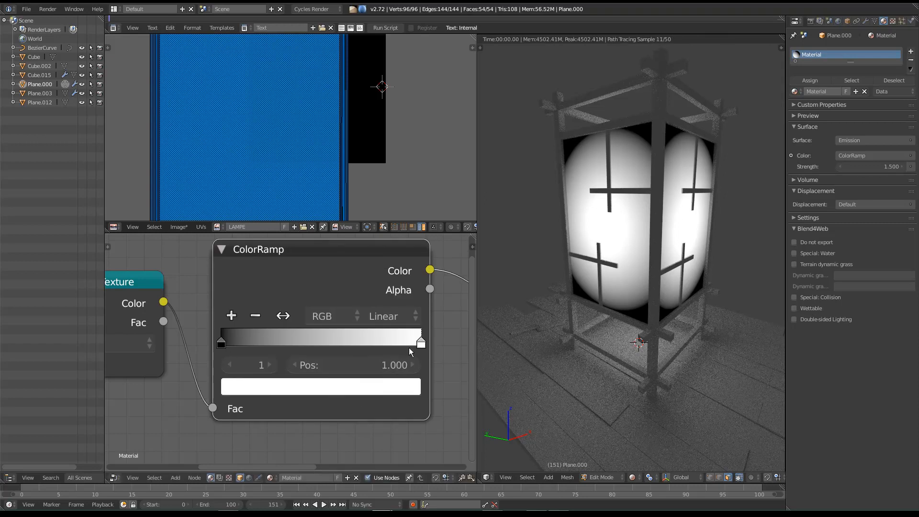
{"action": "left_click", "coordinate": [232, 316]}
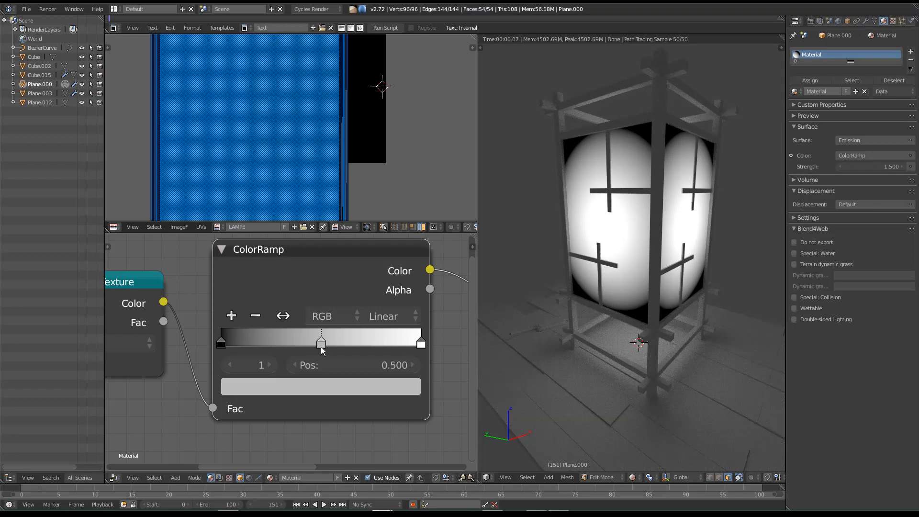
Color the ColorRamp's middle stop a warm yellow, about R 0.784, G 0.684, B 0.278.
{"action": "left_click", "coordinate": [331, 387]}
{"action": "left_click_drag", "start_coordinate": [289, 230], "coordinate": [277, 214]}
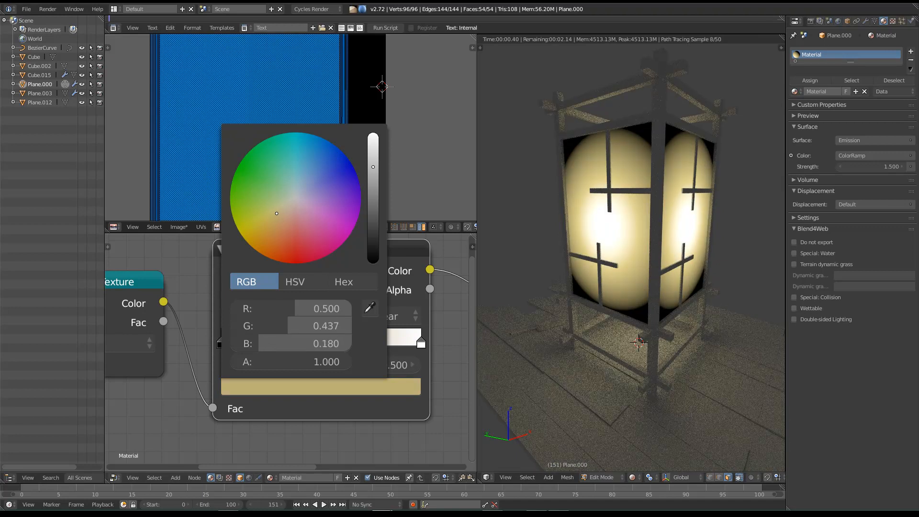
{"action": "left_click_drag", "start_coordinate": [373, 167], "coordinate": [373, 146]}
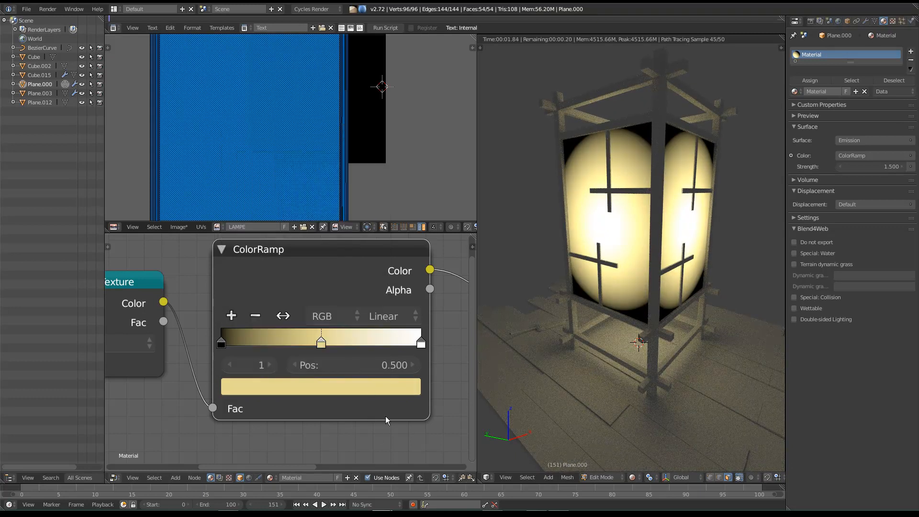
Copy the middle stop's yellow onto the ColorRamp's end stop and brighten it there.
{"action": "left_click", "coordinate": [420, 345]}
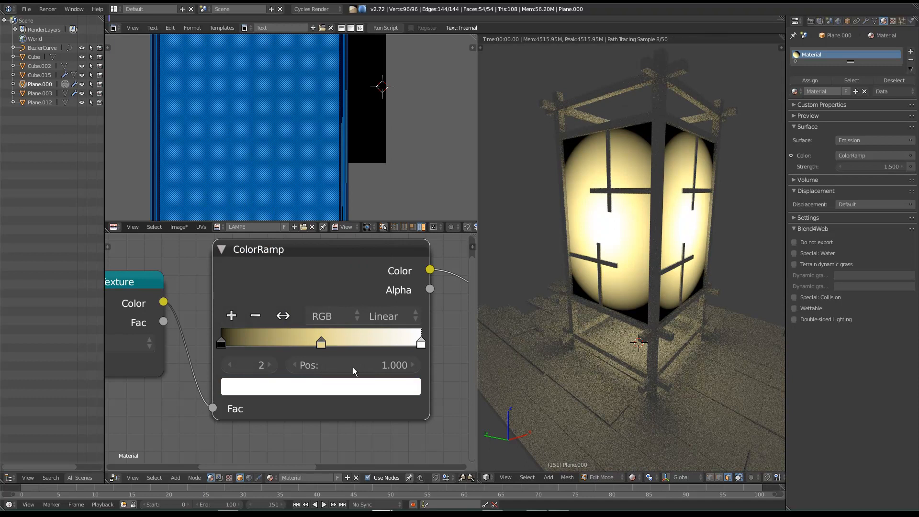
{"action": "left_click", "coordinate": [321, 343]}
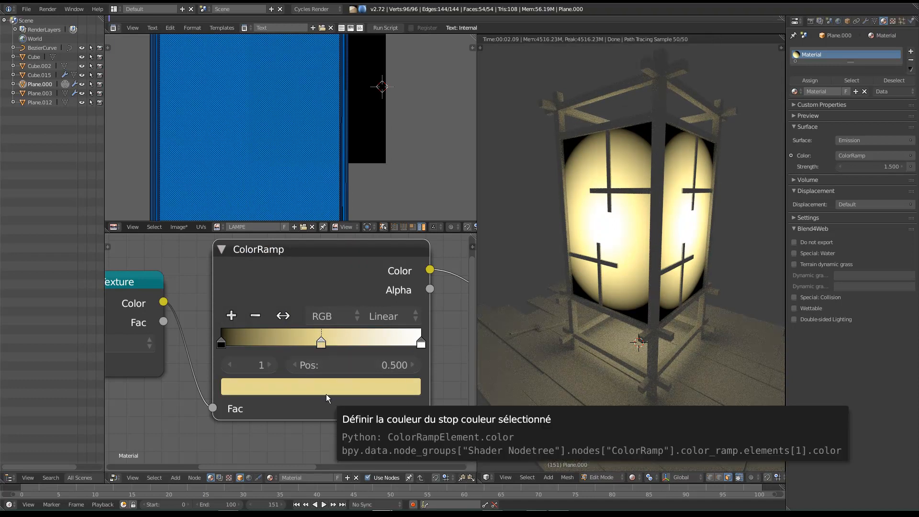
{"action": "left_click", "coordinate": [422, 343]}
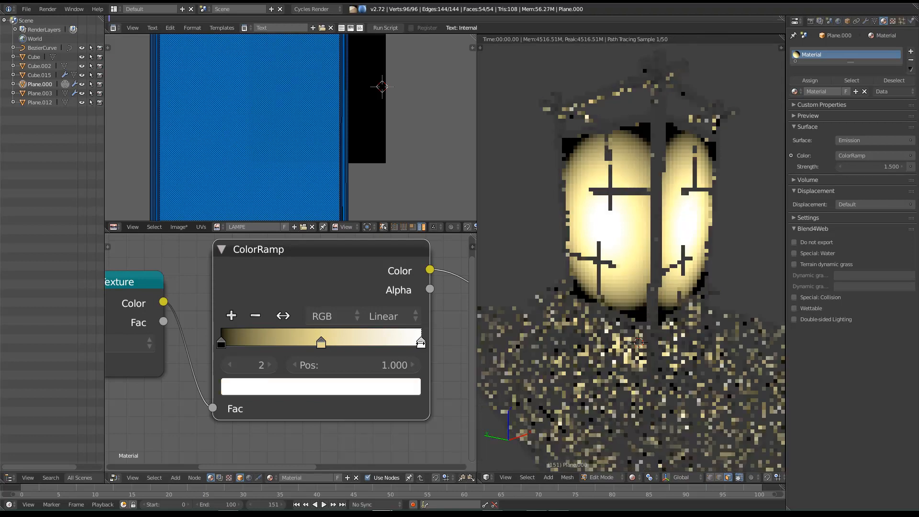
{"action": "key", "text": "ctrl+v"}
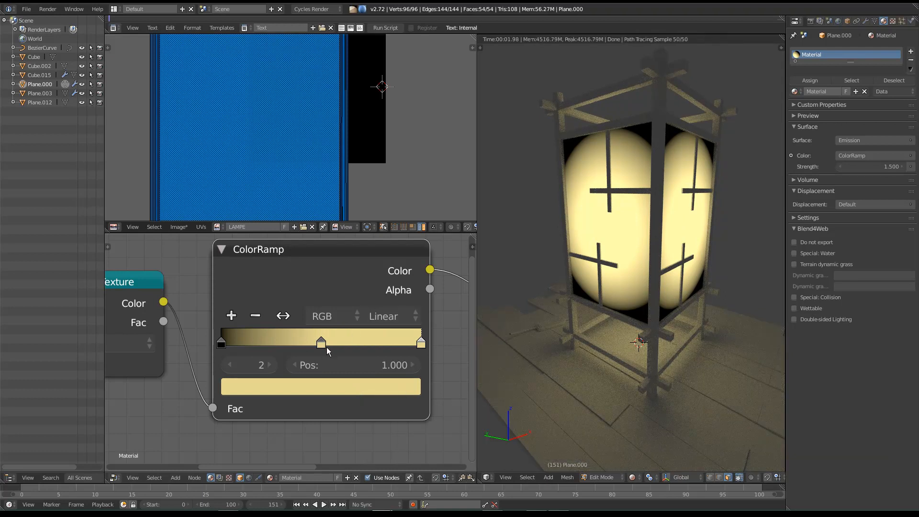
{"action": "left_click", "coordinate": [335, 386]}
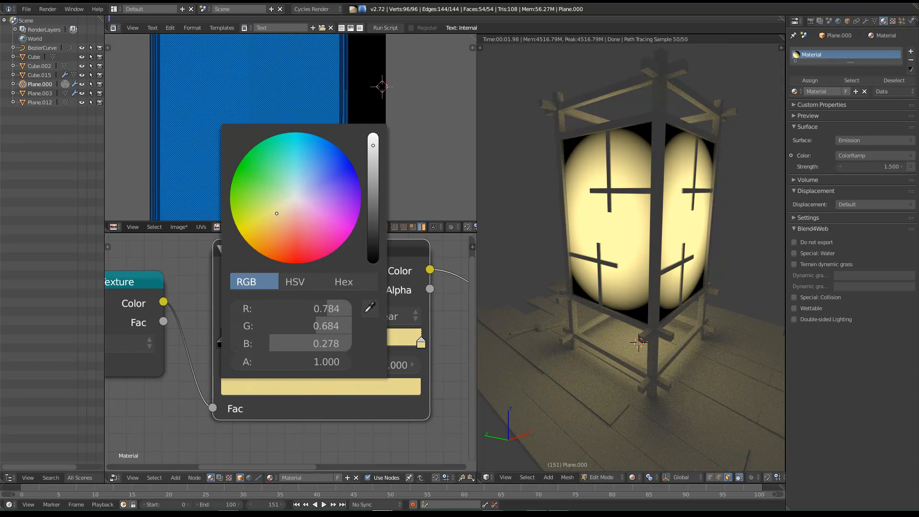
{"action": "left_click_drag", "start_coordinate": [376, 148], "coordinate": [374, 140]}
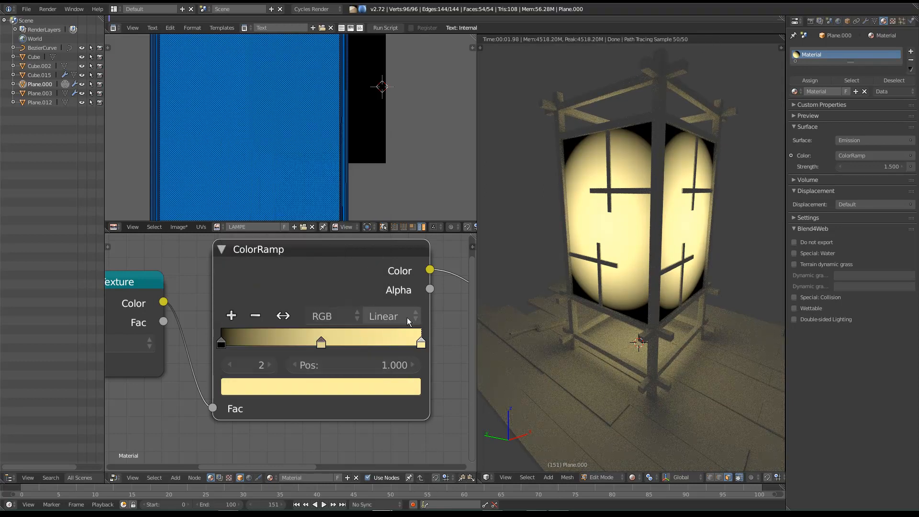
Lighten the ColorRamp's end stop to a paler full-brightness yellow and move the middle stop to position 0.532.
{"action": "middle_click_drag", "start_coordinate": [558, 258], "coordinate": [635, 230]}
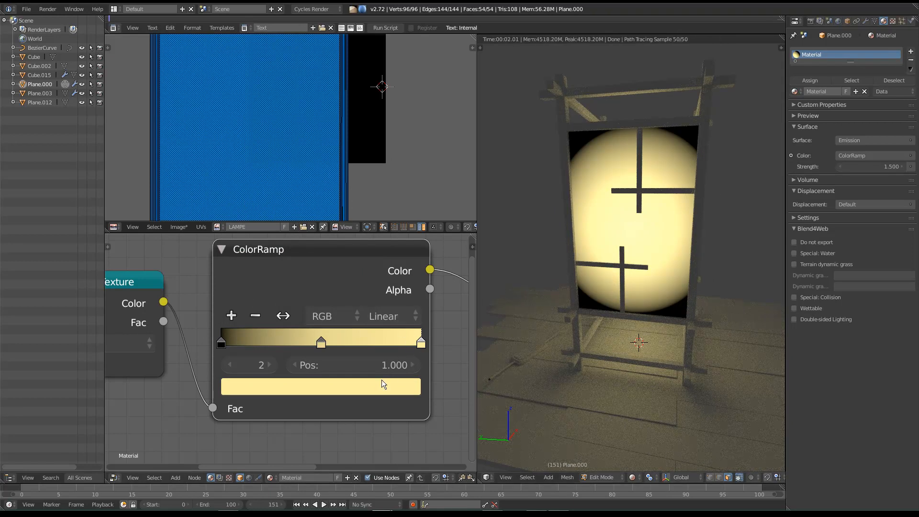
{"action": "left_click", "coordinate": [354, 386]}
{"action": "left_click", "coordinate": [281, 210]}
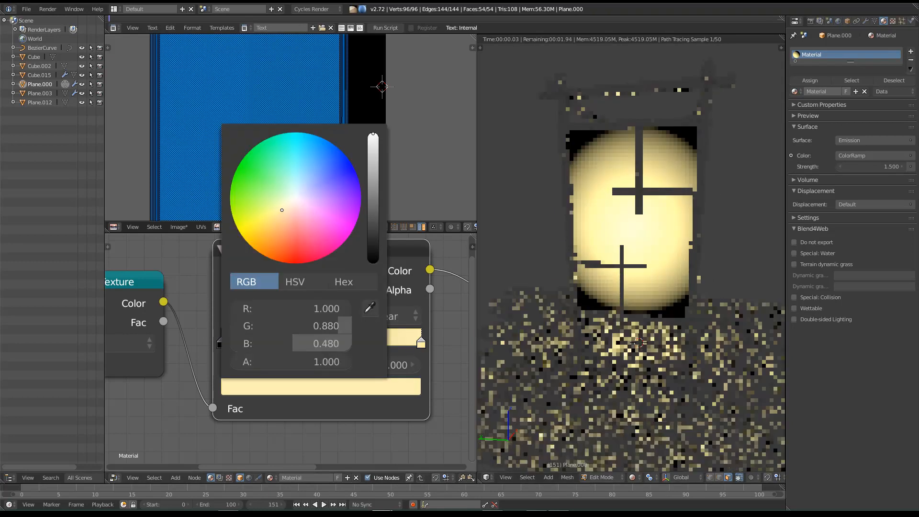
{"action": "left_click_drag", "start_coordinate": [282, 210], "coordinate": [281, 206]}
{"action": "left_click_drag", "start_coordinate": [339, 277], "coordinate": [351, 270]}
{"action": "mouse_move", "coordinate": [333, 337]}
{"action": "left_mouse_down"}
{"action": "mouse_move", "coordinate": [386, 337]}
{"action": "mouse_move", "coordinate": [314, 337]}
{"action": "mouse_move", "coordinate": [356, 338]}
{"action": "mouse_move", "coordinate": [344, 338]}
{"action": "left_mouse_up"}
Set the Emission node's strength to 1.25.
{"action": "middle_click_drag", "start_coordinate": [332, 323], "coordinate": [254, 311]}
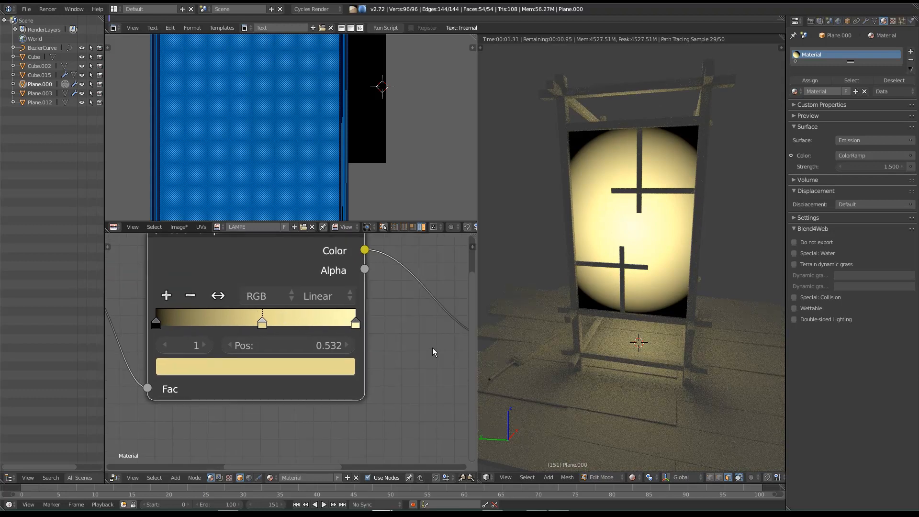
{"action": "middle_click_drag", "start_coordinate": [432, 351], "coordinate": [368, 338]}
{"action": "left_click", "coordinate": [430, 346]}
{"action": "type", "text": "1.25"}
{"action": "key", "text": "Return"}
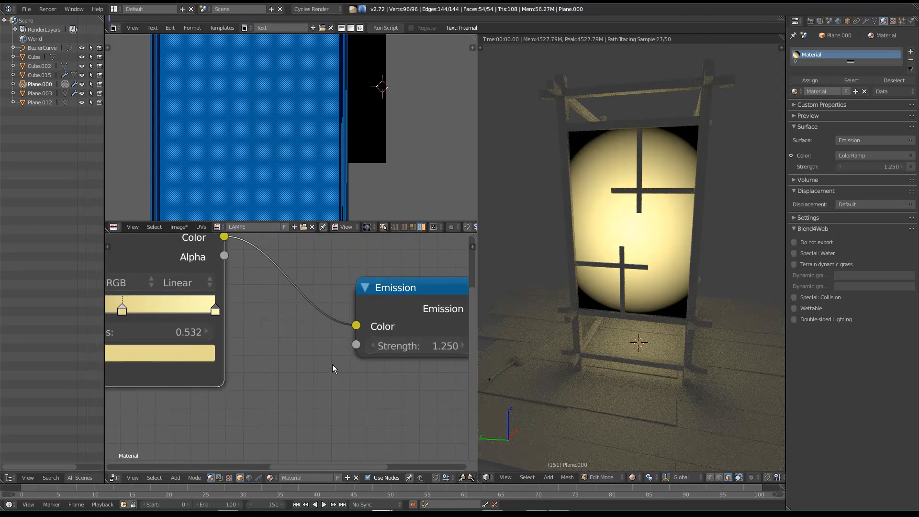
Recolor the ColorRamp's black start stop to a dark brown, about R 0.047, G 0.026, B 0.019, keeping it at position 0.
{"action": "middle_click_drag", "start_coordinate": [333, 365], "coordinate": [401, 365]}
{"action": "middle_click_drag", "start_coordinate": [266, 342], "coordinate": [377, 371]}
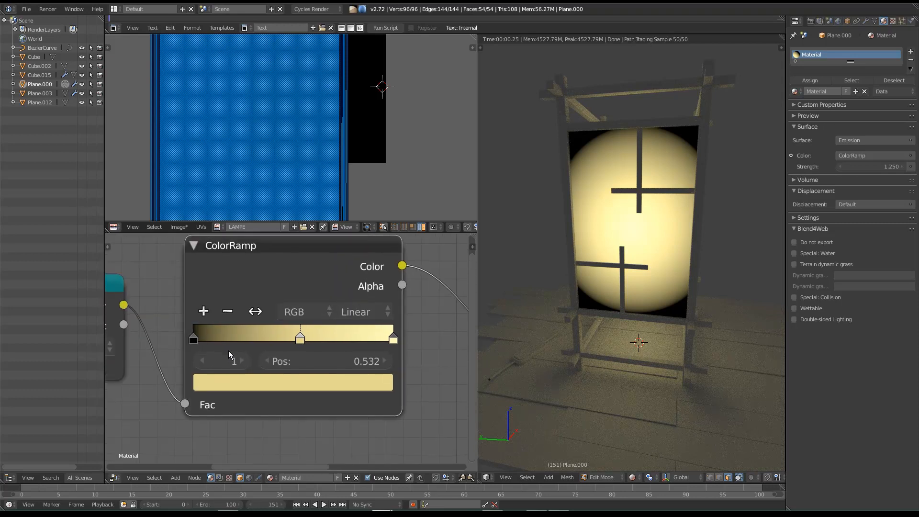
{"action": "left_click", "coordinate": [194, 339]}
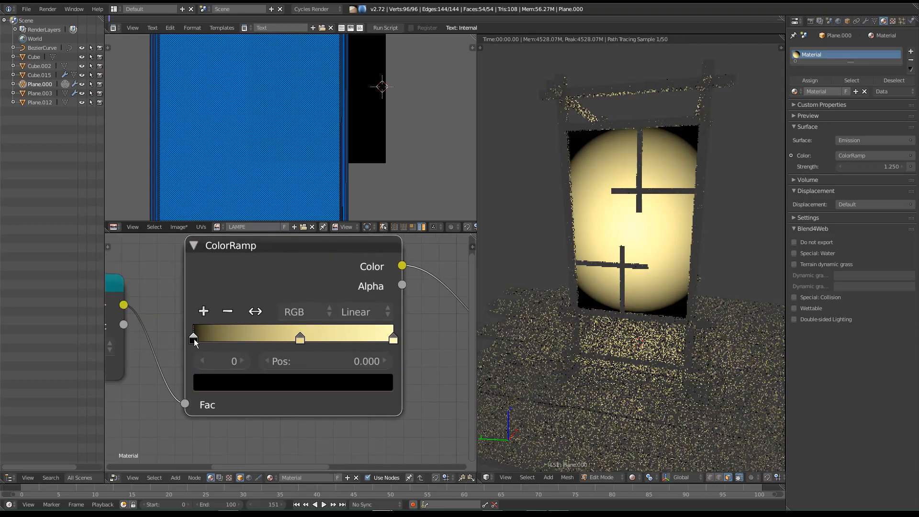
{"action": "left_click", "coordinate": [249, 386]}
{"action": "left_click", "coordinate": [345, 203]}
{"action": "left_click_drag", "start_coordinate": [240, 224], "coordinate": [259, 217]}
{"action": "left_click_drag", "start_coordinate": [346, 213], "coordinate": [345, 228]}
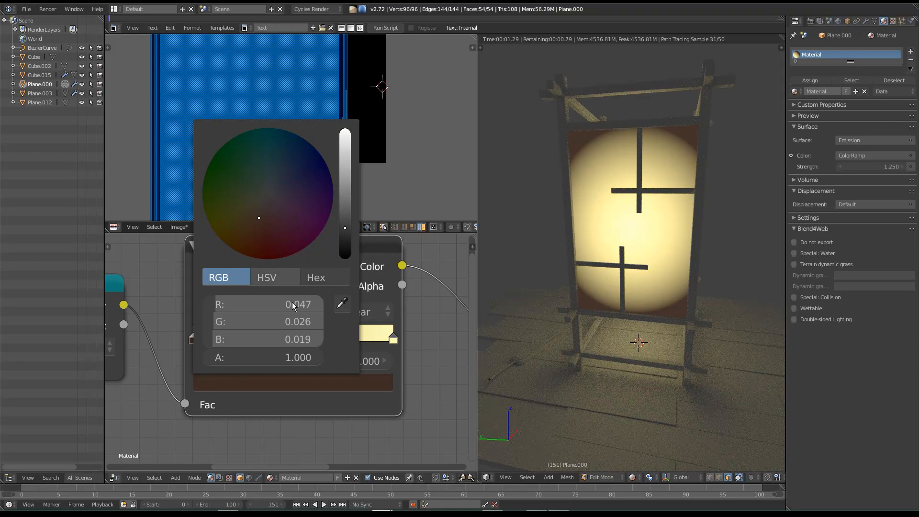
{"action": "mouse_move", "coordinate": [197, 343]}
{"action": "left_mouse_down"}
{"action": "mouse_move", "coordinate": [219, 335]}
{"action": "mouse_move", "coordinate": [192, 336]}
{"action": "left_mouse_up"}
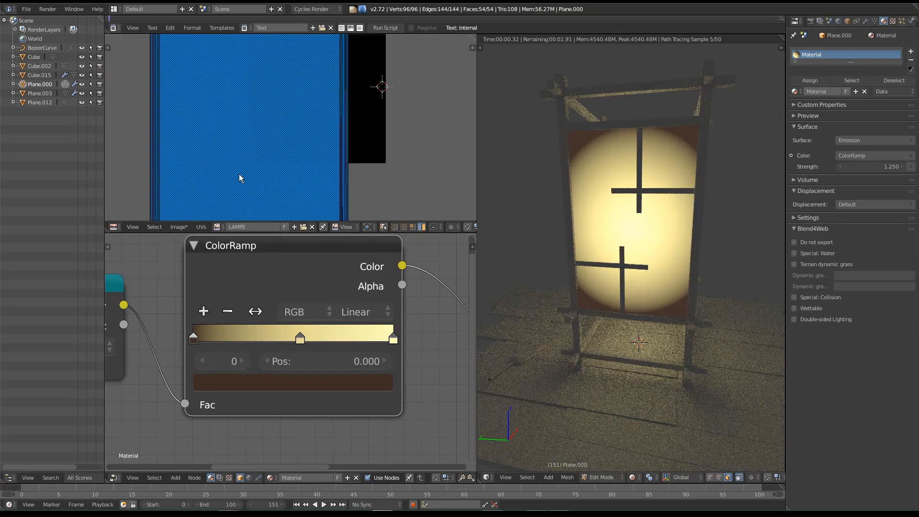
Scale the stacked UV islands down to about 0.86 and nudge them slightly to recenter the gradient on the panels.
{"action": "scroll", "coordinate": [279, 188], "scroll_direction": "down", "scroll_amount": 3}
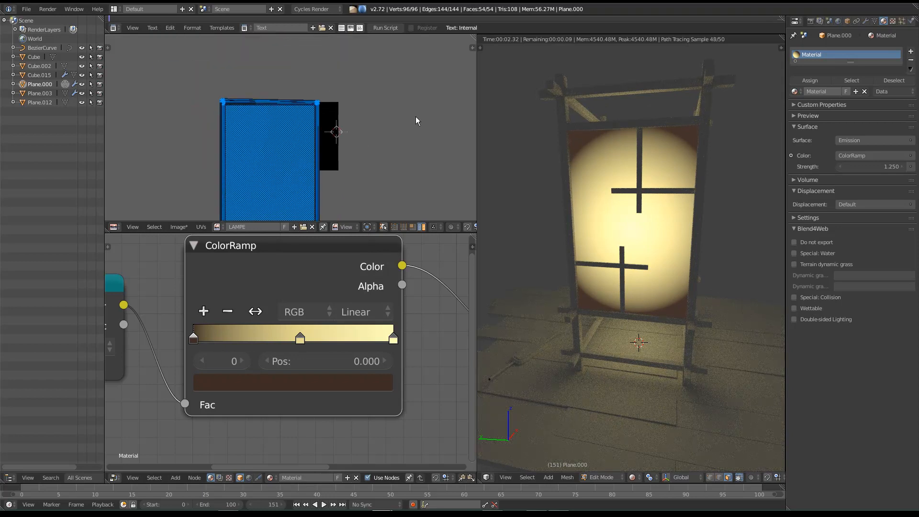
{"action": "key", "text": "s"}
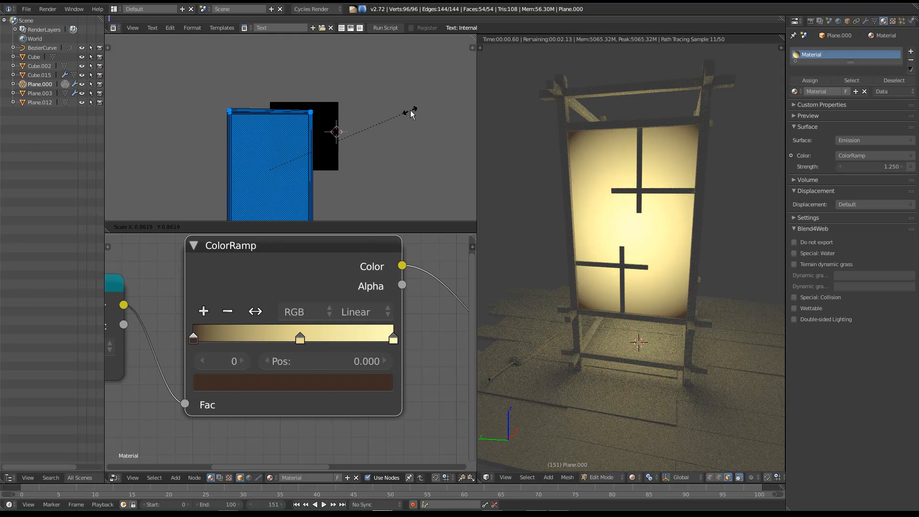
{"action": "left_click", "coordinate": [411, 112]}
{"action": "key", "text": "g"}
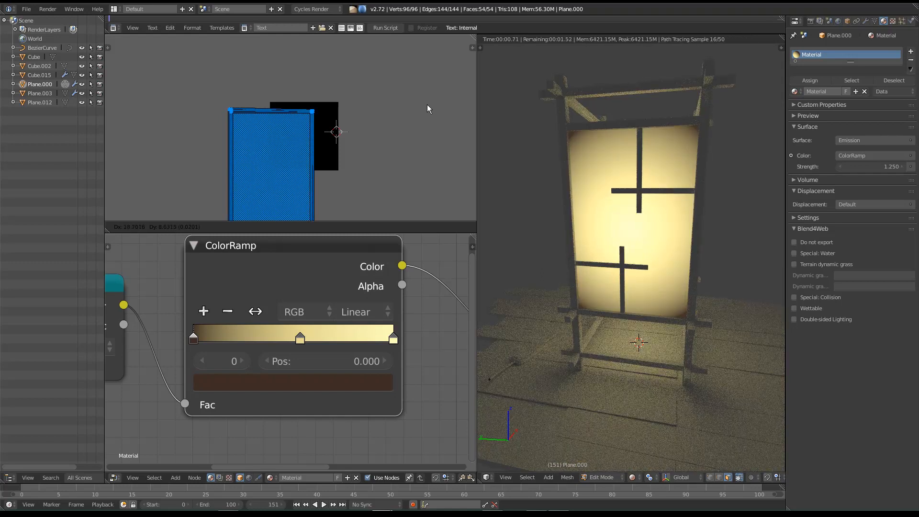
{"action": "left_click", "coordinate": [427, 104]}
Set the ColorRamp's interpolation to Ease and move its middle stop to position 0.537.
{"action": "left_click", "coordinate": [376, 312]}
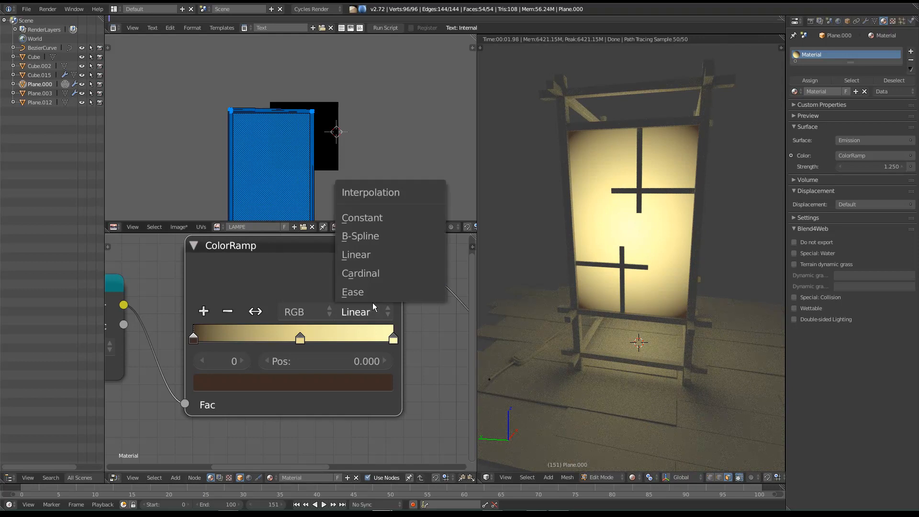
{"action": "left_click", "coordinate": [378, 259]}
{"action": "left_click", "coordinate": [368, 312]}
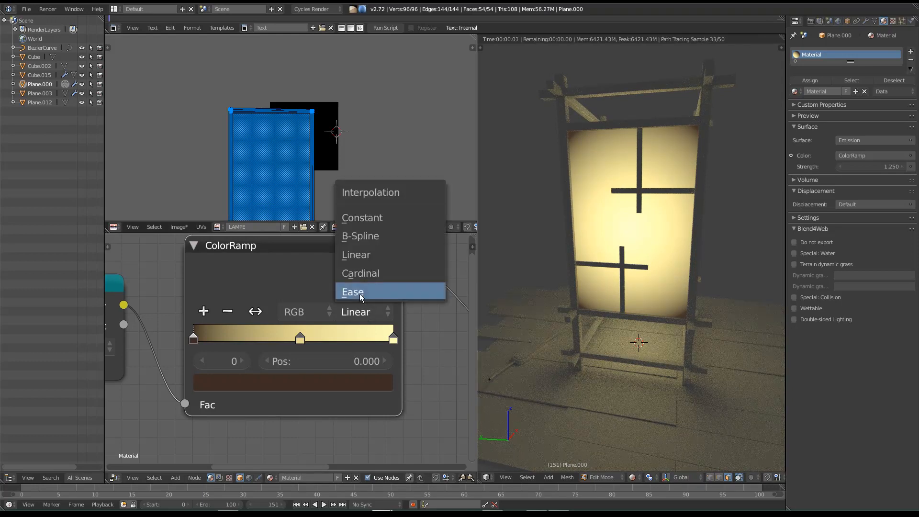
{"action": "left_click", "coordinate": [376, 291]}
{"action": "middle_click_drag", "start_coordinate": [313, 130], "coordinate": [319, 121]}
{"action": "mouse_move", "coordinate": [297, 339]}
{"action": "left_mouse_down"}
{"action": "mouse_move", "coordinate": [311, 338]}
{"action": "mouse_move", "coordinate": [268, 334]}
{"action": "mouse_move", "coordinate": [300, 335]}
{"action": "left_mouse_up"}
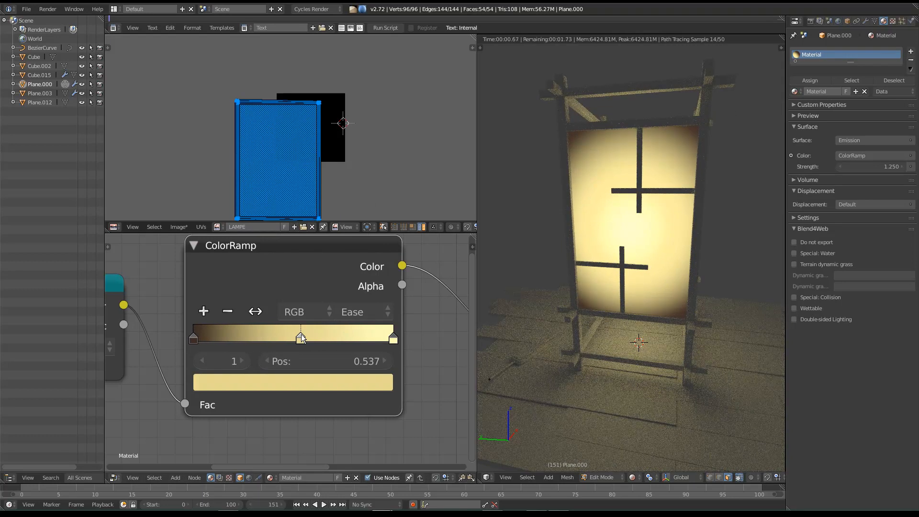
{"action": "left_click_drag", "start_coordinate": [197, 343], "coordinate": [245, 338]}
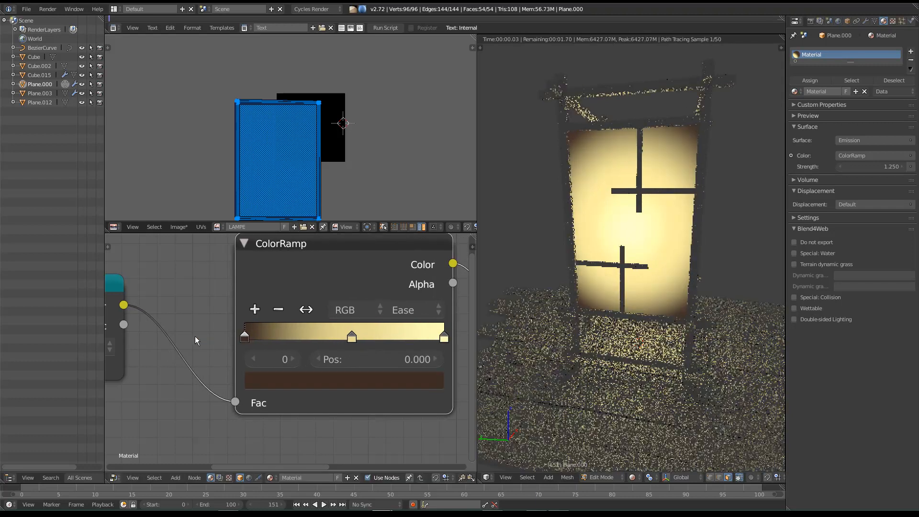
Scale the stacked UV islands down slightly to brighten the panels' edges.
{"action": "key", "text": "s"}
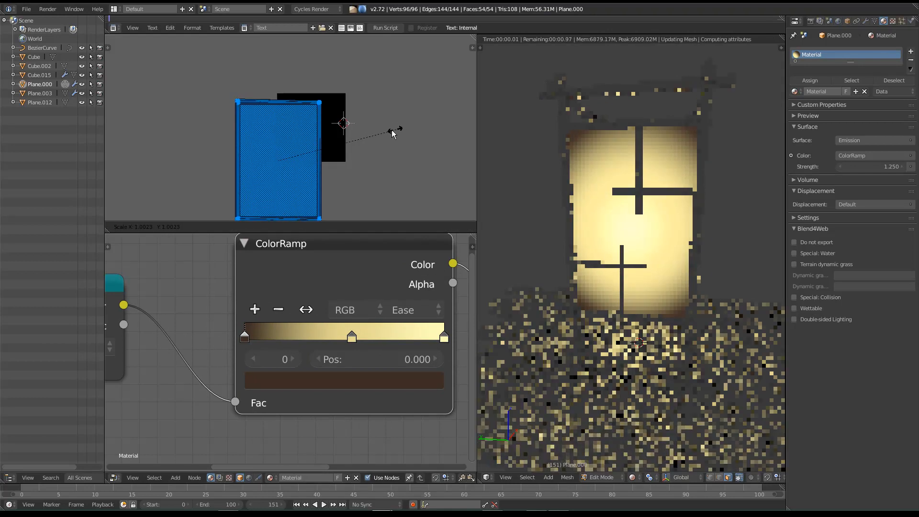
{"action": "left_click", "coordinate": [391, 134]}
{"action": "key", "text": "Right"}
{"action": "middle_click_drag", "start_coordinate": [735, 233], "coordinate": [654, 287]}
{"action": "middle_click_drag", "start_coordinate": [615, 332], "coordinate": [652, 309]}
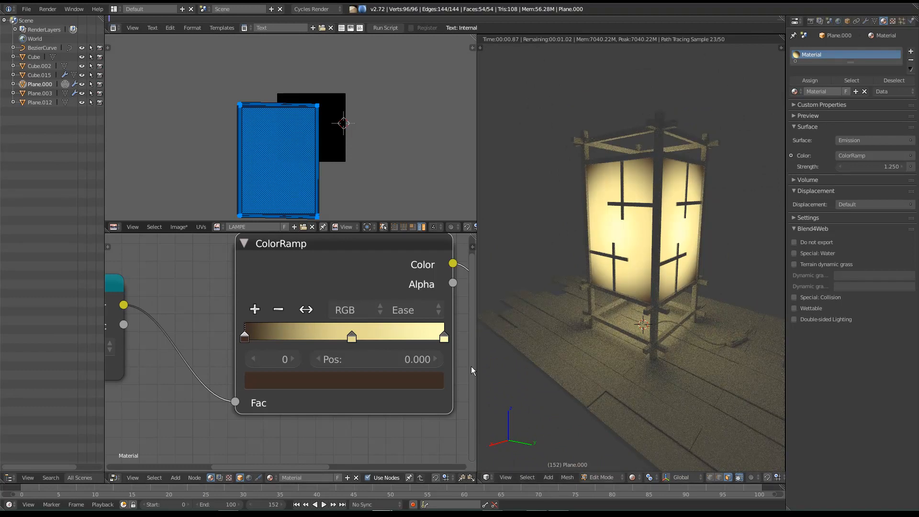
Recolor the ColorRamp's start stop to a lighter reddish brown, about R 0.087, G 0.037, B 0.032.
{"action": "left_click", "coordinate": [427, 381]}
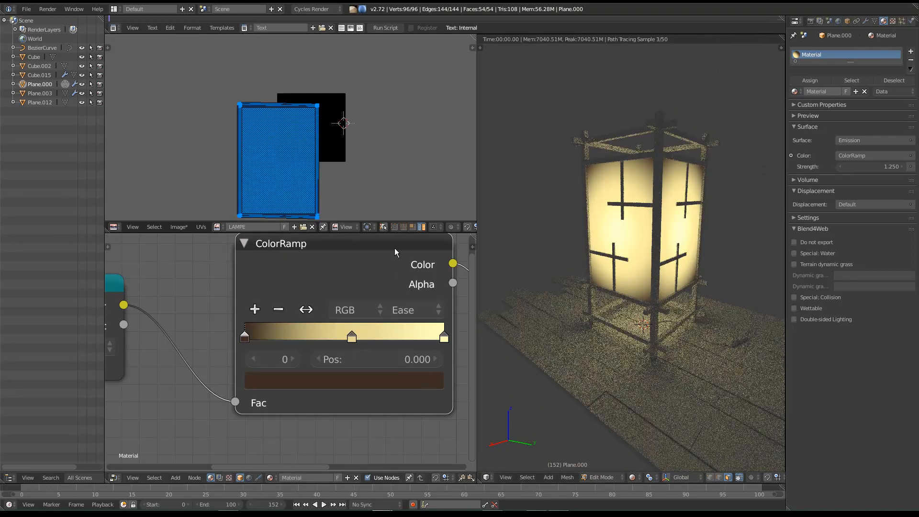
{"action": "left_click", "coordinate": [403, 386]}
{"action": "left_click_drag", "start_coordinate": [396, 226], "coordinate": [396, 214]}
{"action": "left_click", "coordinate": [316, 218]}
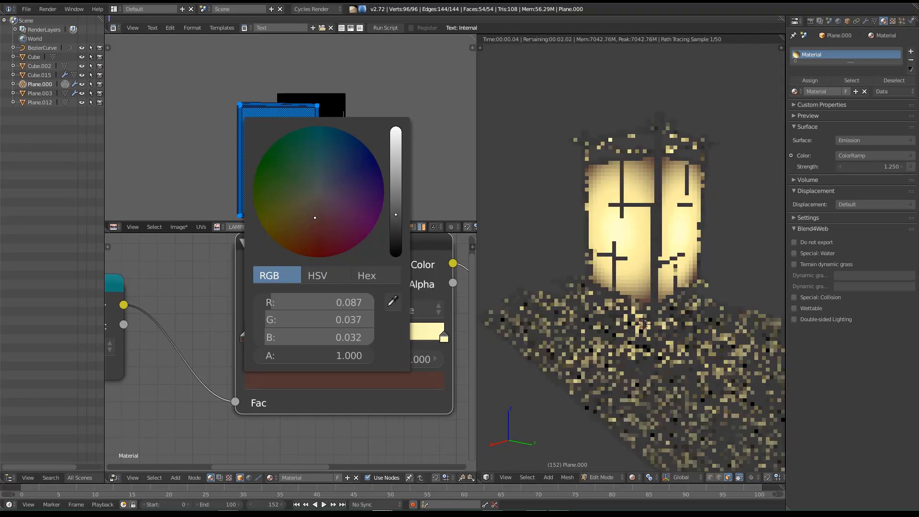
{"action": "middle_click_drag", "start_coordinate": [556, 263], "coordinate": [602, 297]}
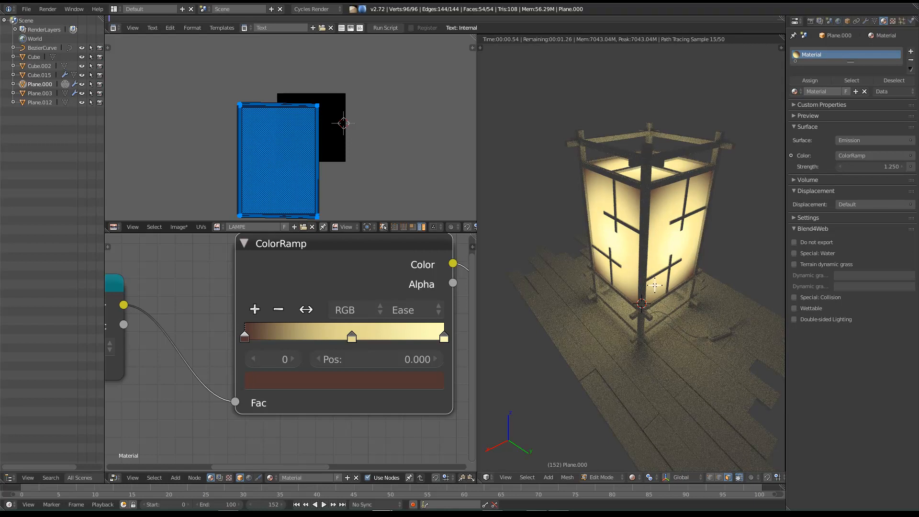
{"action": "middle_click_drag", "start_coordinate": [689, 250], "coordinate": [639, 244]}
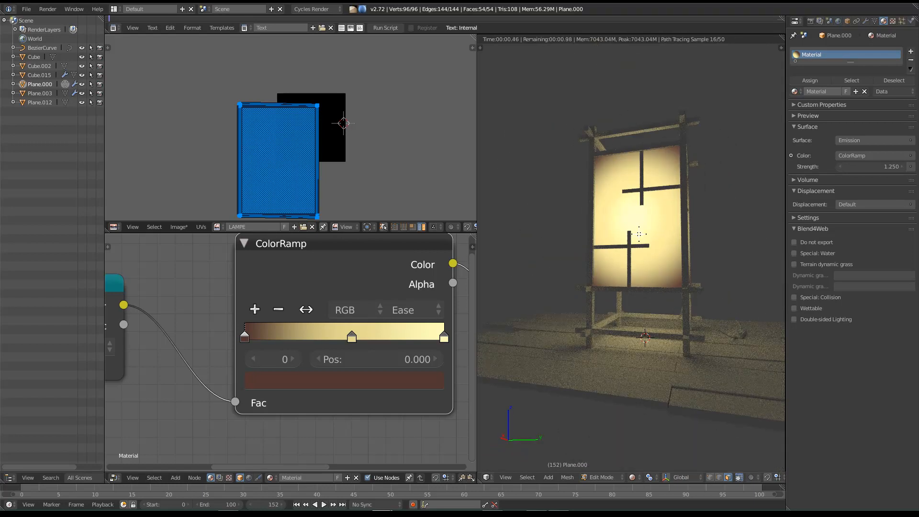
{"action": "middle_click_drag", "start_coordinate": [672, 309], "coordinate": [683, 339]}
Set the paper material's Emission strength to 1.5 and check the glow from several sides of the lamp.
{"action": "middle_click_drag", "start_coordinate": [406, 308], "coordinate": [255, 304]}
{"action": "left_click", "coordinate": [329, 352]}
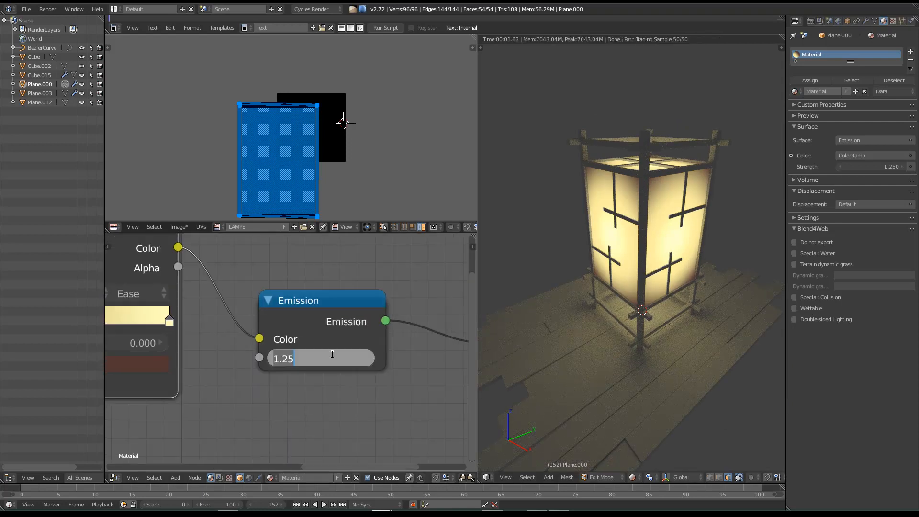
{"action": "key", "text": "BackSpace"}
{"action": "key", "text": "BackSpace"}
{"action": "type", "text": "58"}
{"action": "key", "text": "BackSpace"}
{"action": "key", "text": "Return"}
{"action": "middle_click_drag", "start_coordinate": [618, 354], "coordinate": [665, 343]}
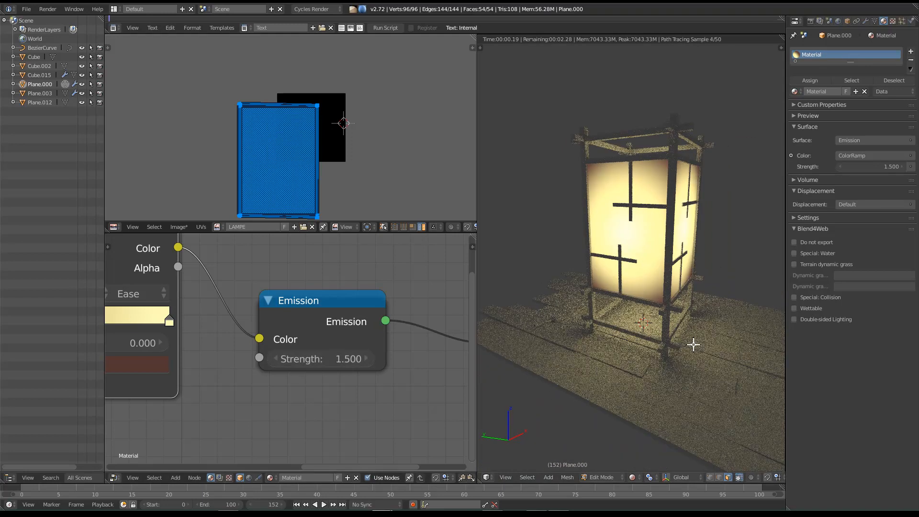
{"action": "mouse_move", "coordinate": [614, 327]}
{"action": "middle_mouse_down"}
{"action": "mouse_move", "coordinate": [683, 335]}
{"action": "mouse_move", "coordinate": [656, 329]}
{"action": "mouse_move", "coordinate": [697, 263]}
{"action": "mouse_move", "coordinate": [646, 361]}
{"action": "mouse_move", "coordinate": [667, 339]}
{"action": "mouse_move", "coordinate": [679, 291]}
{"action": "mouse_move", "coordinate": [672, 254]}
{"action": "mouse_move", "coordinate": [677, 301]}
{"action": "mouse_move", "coordinate": [655, 324]}
{"action": "mouse_move", "coordinate": [648, 291]}
{"action": "mouse_move", "coordinate": [585, 292]}
{"action": "middle_mouse_up"}
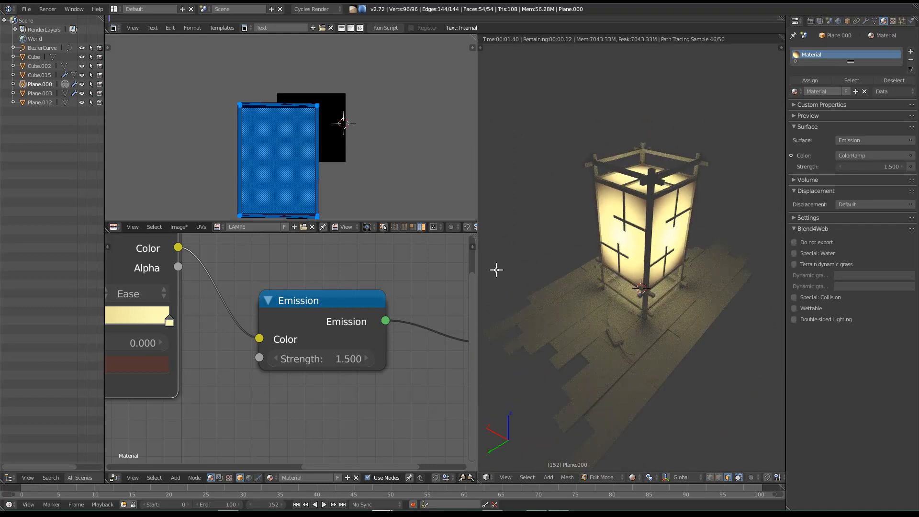
{"action": "middle_click_drag", "start_coordinate": [669, 303], "coordinate": [638, 249]}
Leave Edit Mode and show the 3D view maximized in solid shading.
{"action": "key", "text": "shift+z"}
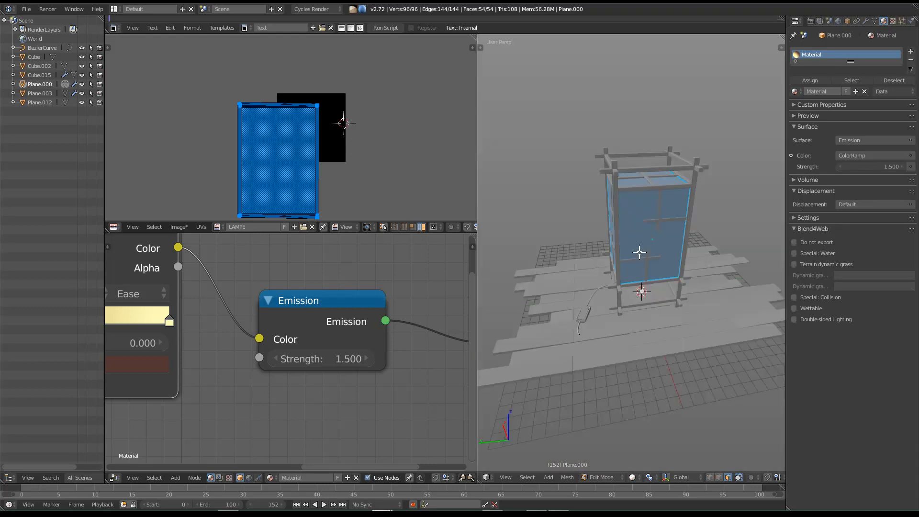
{"action": "key", "text": "Tab"}
{"action": "middle_click_drag", "start_coordinate": [653, 306], "coordinate": [635, 312]}
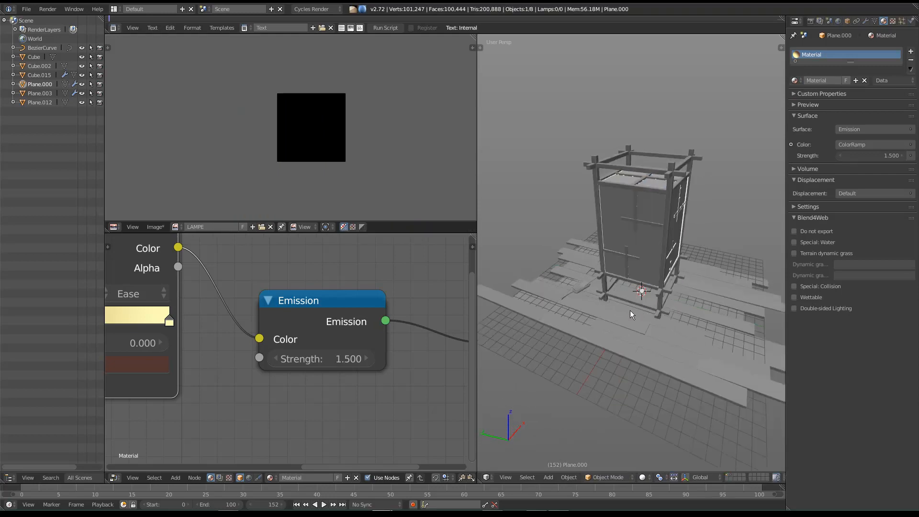
{"action": "key", "text": "ctrl+Up"}
{"action": "scroll", "coordinate": [619, 312], "scroll_direction": "down", "scroll_amount": 2}
Add a plane mesh at the base of the lamp and scale it by 10.
{"action": "key", "text": "shift+a"}
{"action": "mouse_move", "coordinate": [642, 278]}
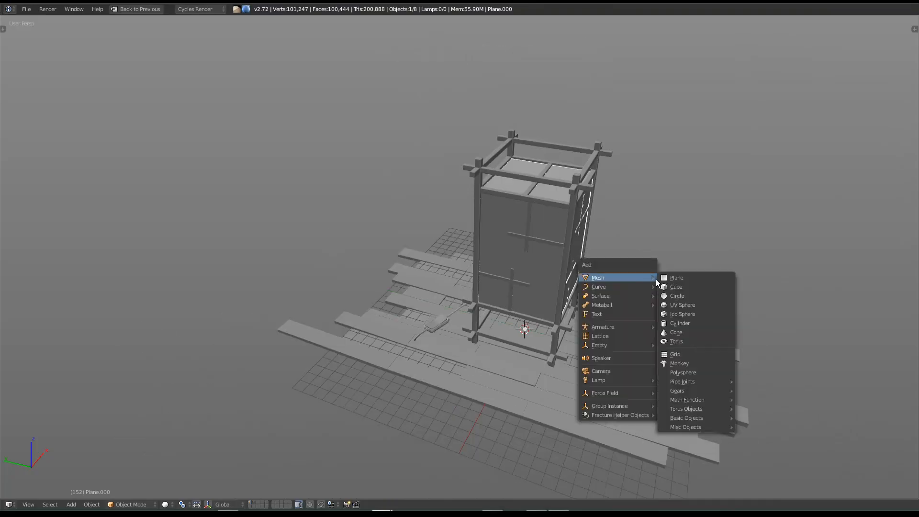
{"action": "left_click", "coordinate": [696, 279]}
{"action": "scroll", "coordinate": [653, 364], "scroll_direction": "down", "scroll_amount": 3}
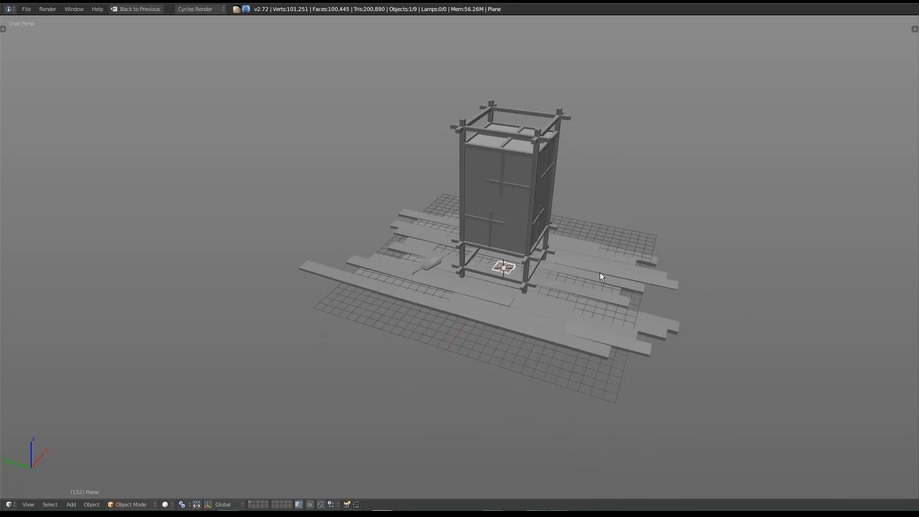
{"action": "key", "text": "s"}
{"action": "key", "text": "5"}
{"action": "key", "text": "BackSpace"}
{"action": "key", "text": "BackSpace"}
{"action": "type", "text": "10"}
{"action": "key", "text": "Return"}
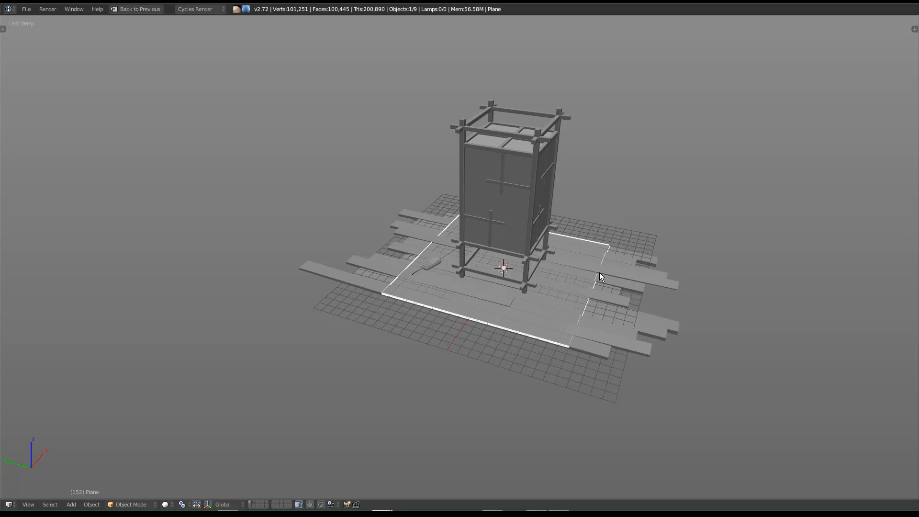
Rotate the new plane 90° about the global X axis to stand it upright.
{"action": "middle_click_drag", "start_coordinate": [597, 246], "coordinate": [556, 222], "text": "shift"}
{"action": "key", "text": "r"}
{"action": "type", "text": "x"}
{"action": "type", "text": "90"}
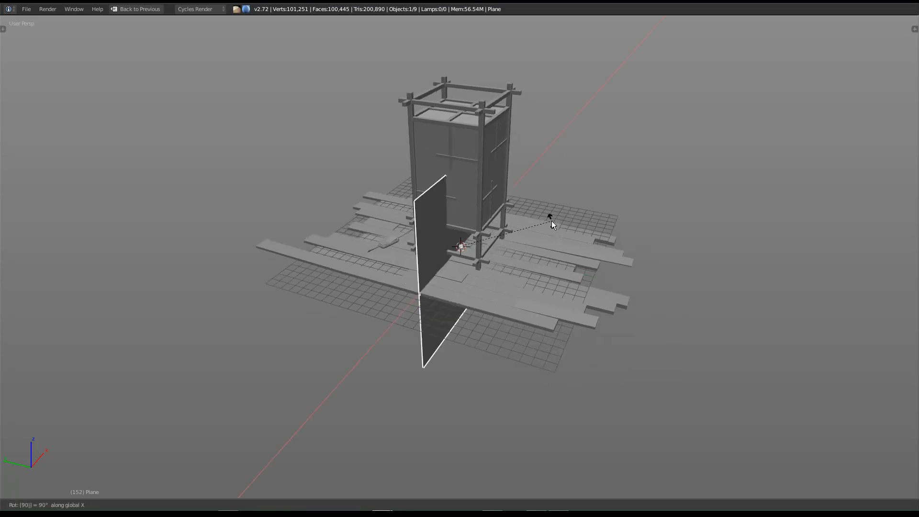
{"action": "key", "text": "Return"}
Move the upright plane beside the lamp, to -50 along Y, and raise it to 20 along Z.
{"action": "key", "text": "g"}
{"action": "key", "text": "x"}
{"action": "key", "text": "y"}
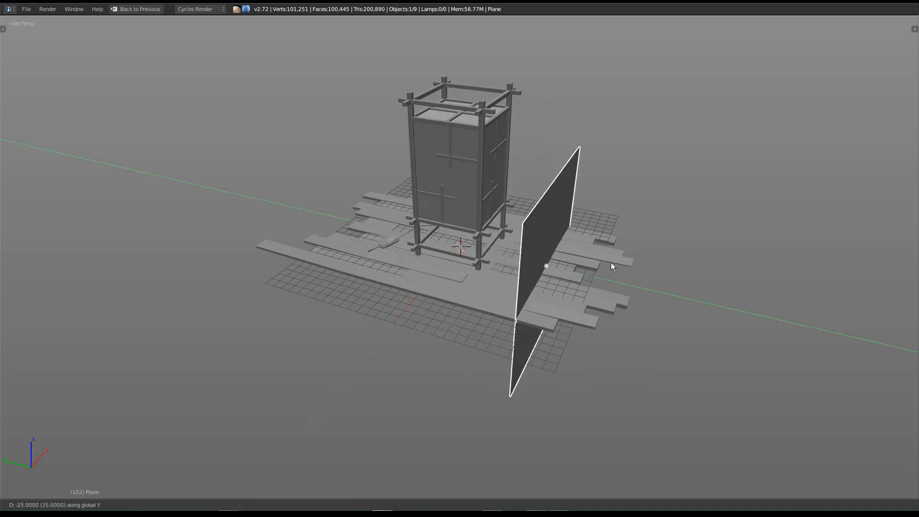
{"action": "left_click", "coordinate": [698, 285]}
{"action": "middle_click_drag", "start_coordinate": [610, 324], "coordinate": [662, 311]}
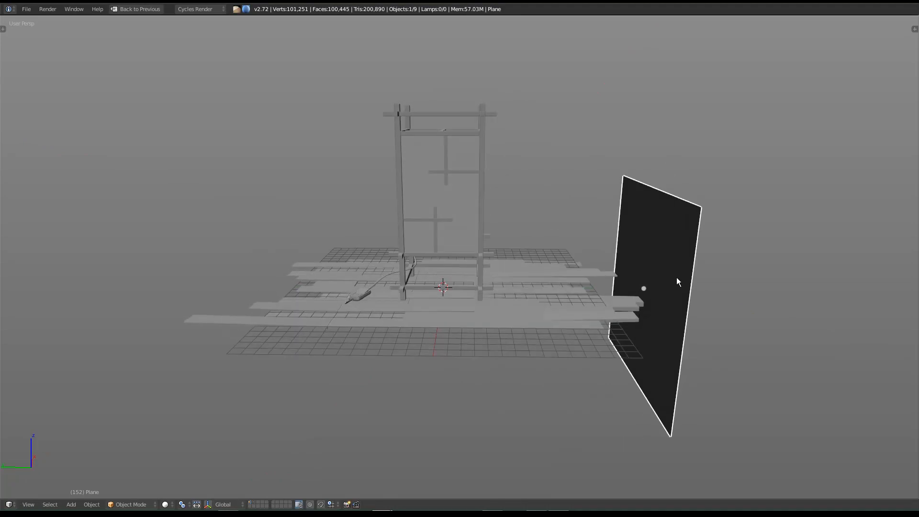
{"action": "key", "text": "g"}
{"action": "key", "text": "z"}
{"action": "left_click", "coordinate": [679, 217]}
{"action": "middle_click_drag", "start_coordinate": [681, 223], "coordinate": [727, 259]}
Tilt the plane by -25° about the global X axis.
{"action": "type", "text": "r"}
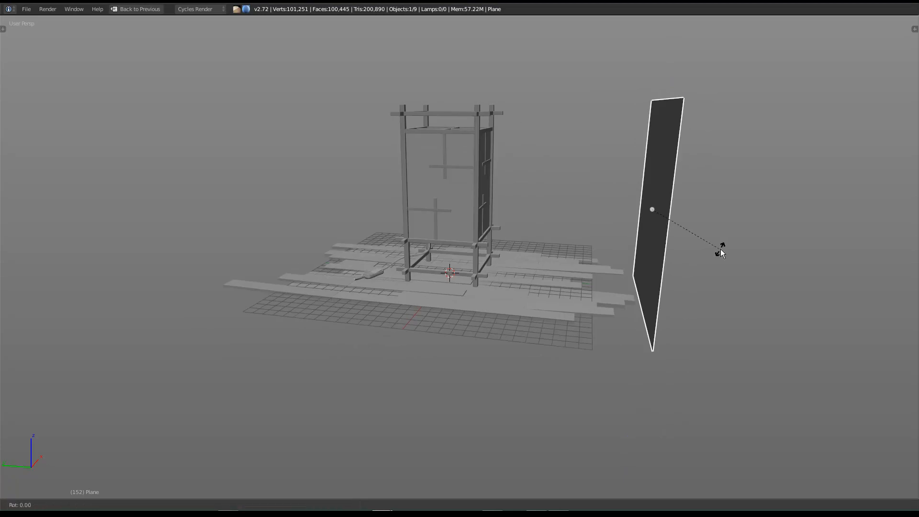
{"action": "type", "text": "45"}
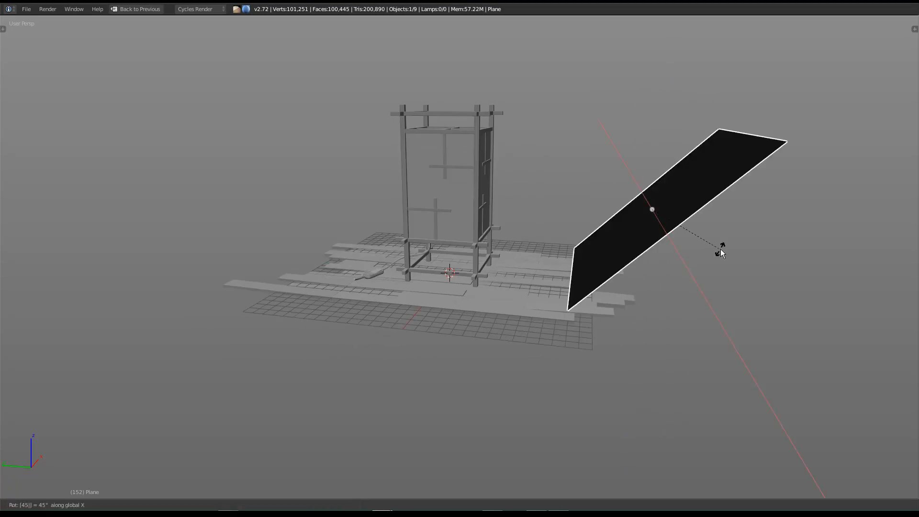
{"action": "key", "text": "BackSpace"}
{"action": "key", "text": "BackSpace"}
{"action": "type", "text": "-25"}
{"action": "key", "text": "Return"}
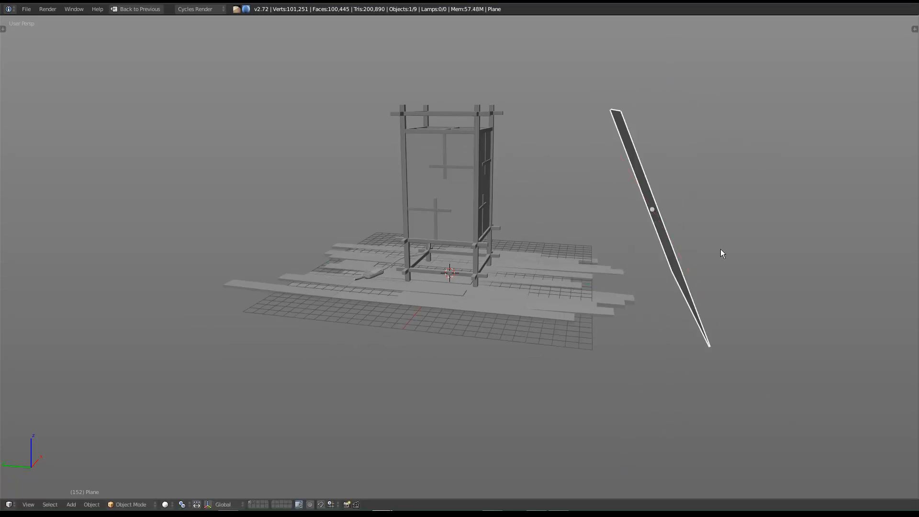
{"action": "key", "text": "space"}
{"action": "key", "text": "Escape"}
Restore the multi-editor layout and give the plane a new material with an Emission surface.
{"action": "middle_click_drag", "start_coordinate": [753, 240], "coordinate": [616, 274]}
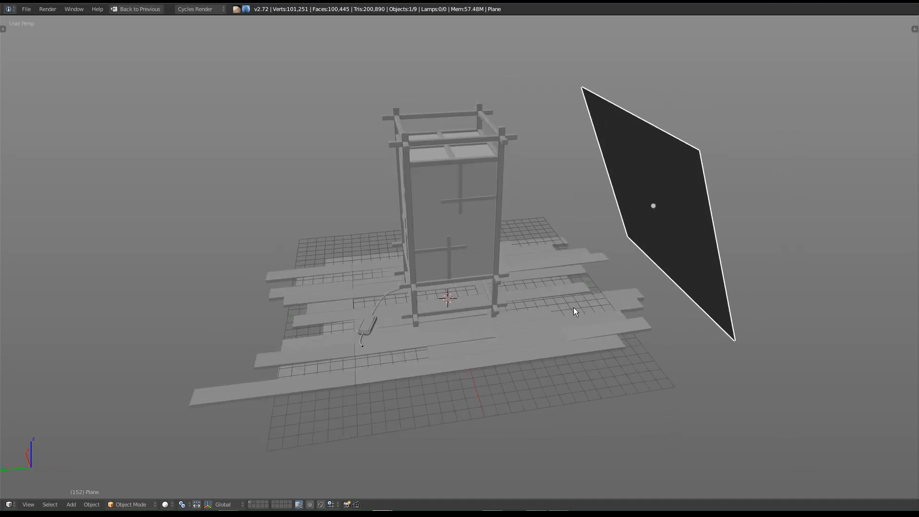
{"action": "middle_click_drag", "start_coordinate": [575, 309], "coordinate": [648, 287]}
{"action": "key", "text": "ctrl+Up"}
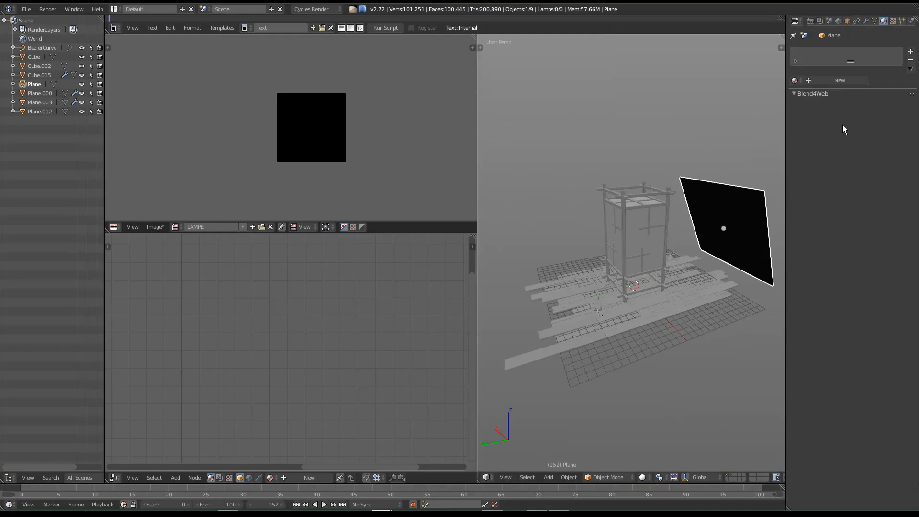
{"action": "left_click", "coordinate": [845, 79]}
{"action": "left_click", "coordinate": [874, 133]}
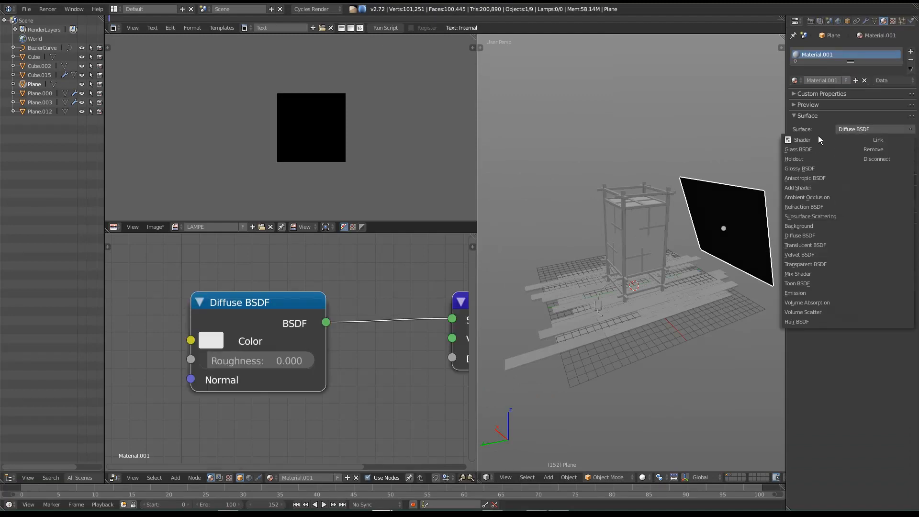
{"action": "left_click", "coordinate": [802, 293]}
Disable Camera in the plane's ray visibility settings so it lights the scene without being rendered.
{"action": "middle_click_drag", "start_coordinate": [677, 286], "coordinate": [653, 305], "text": "shift"}
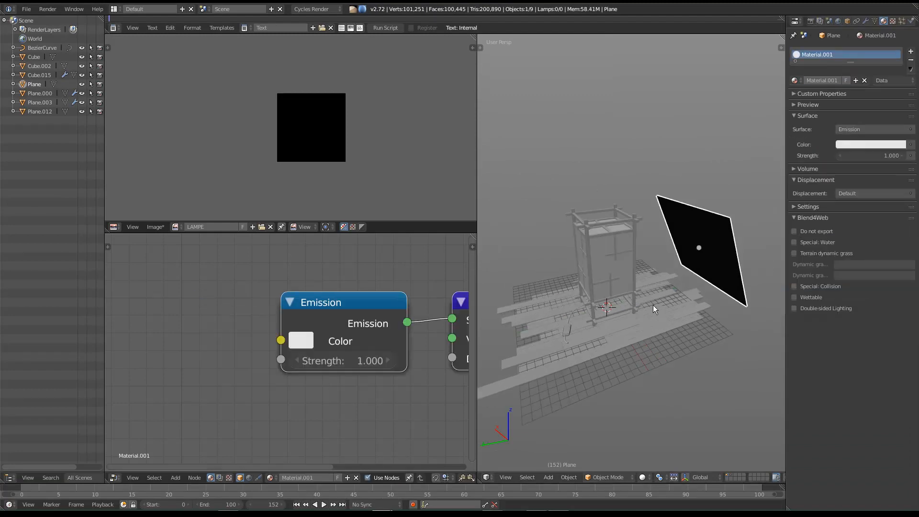
{"action": "scroll", "coordinate": [654, 305], "scroll_direction": "down", "scroll_amount": 1}
{"action": "left_click", "coordinate": [849, 22]}
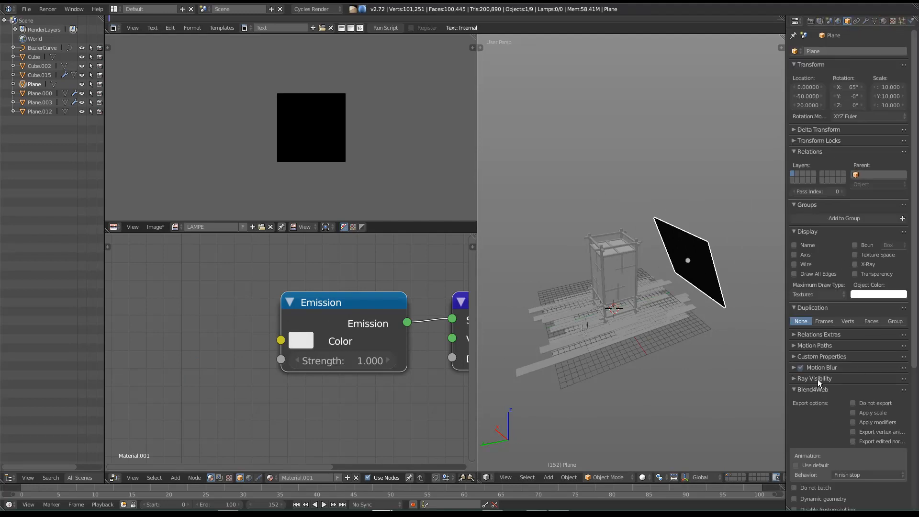
{"action": "left_click", "coordinate": [790, 379]}
{"action": "left_click", "coordinate": [795, 392]}
{"action": "middle_click_drag", "start_coordinate": [685, 332], "coordinate": [647, 334]}
{"action": "middle_click_drag", "start_coordinate": [677, 369], "coordinate": [711, 353]}
{"action": "key", "text": "Right"}
{"action": "middle_click_drag", "start_coordinate": [632, 309], "coordinate": [612, 282]}
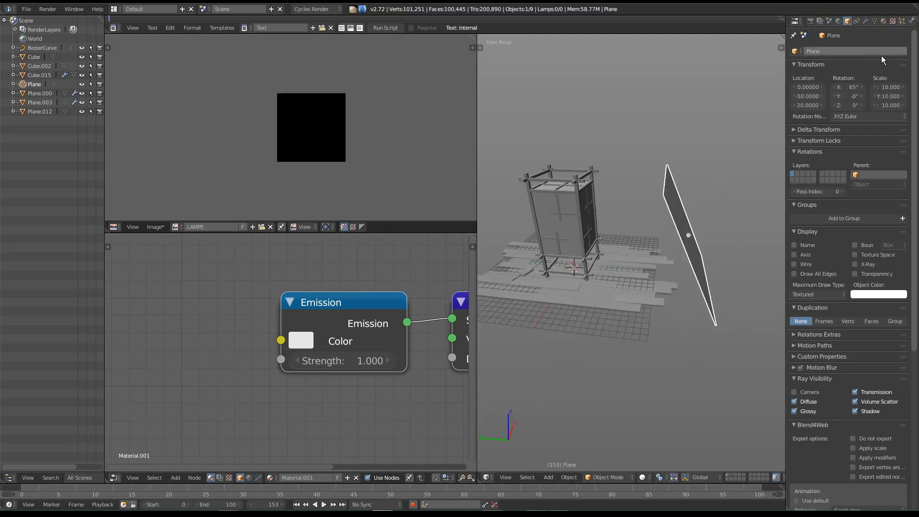
Preview the scene in rendered shading and examine the plane's light on the lamp and floor from several angles.
{"action": "left_click", "coordinate": [883, 21]}
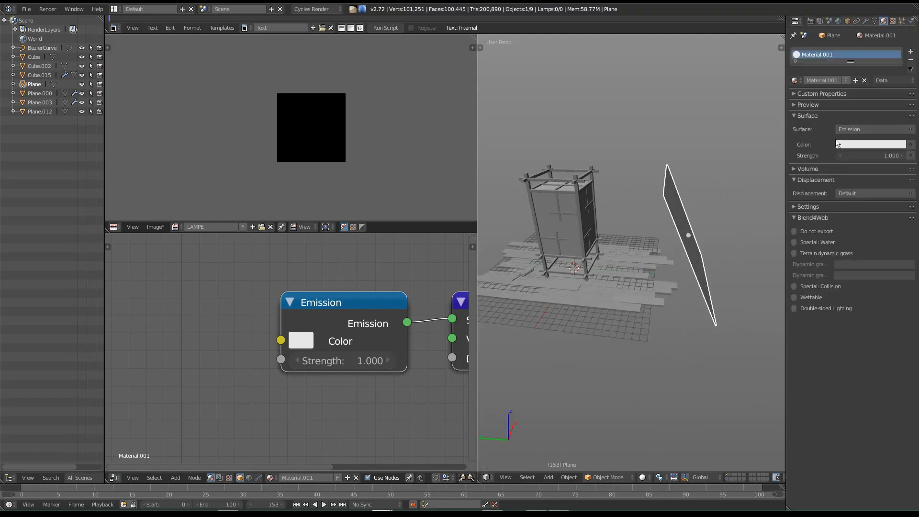
{"action": "middle_click_drag", "start_coordinate": [583, 273], "coordinate": [616, 287]}
{"action": "key", "text": "shift+z"}
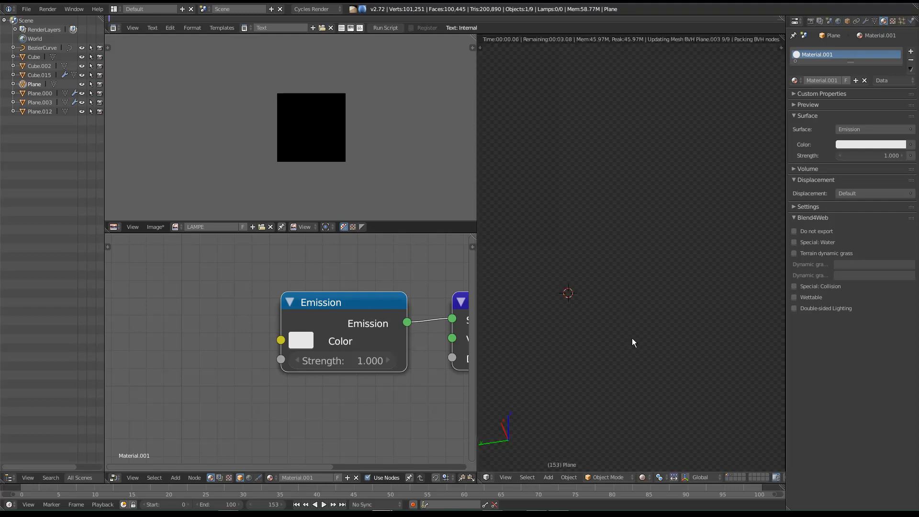
{"action": "middle_click_drag", "start_coordinate": [601, 319], "coordinate": [671, 280]}
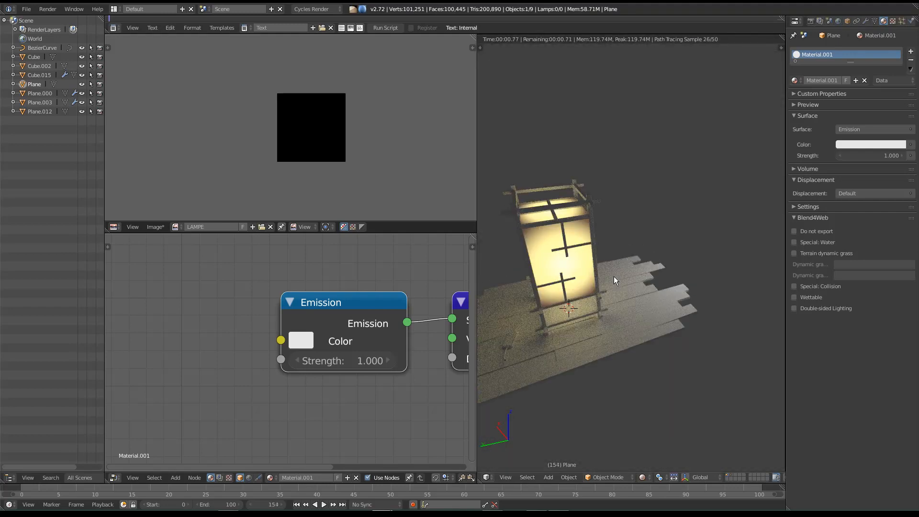
{"action": "middle_click_drag", "start_coordinate": [684, 324], "coordinate": [630, 315]}
{"action": "scroll", "coordinate": [655, 325], "scroll_direction": "down", "scroll_amount": 4}
{"action": "middle_click_drag", "start_coordinate": [665, 266], "coordinate": [690, 306], "text": "shift"}
{"action": "scroll", "coordinate": [680, 293], "scroll_direction": "up", "scroll_amount": 3}
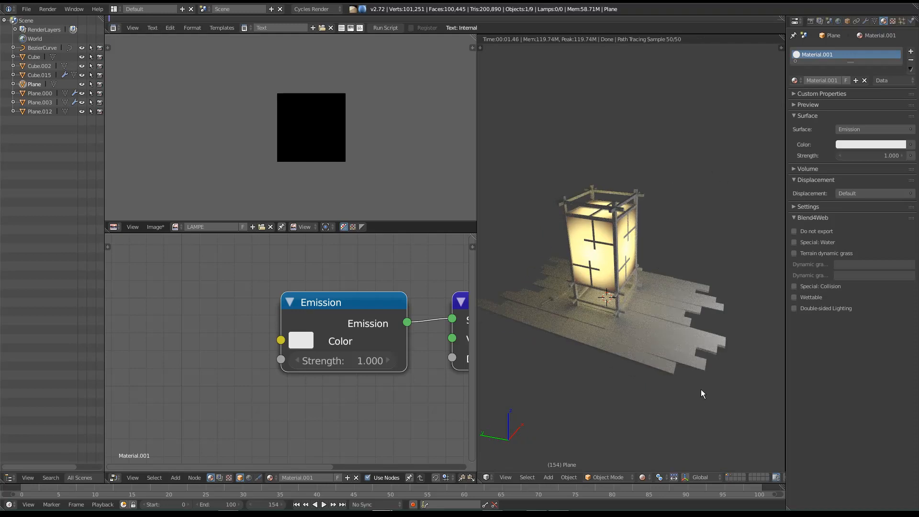
{"action": "middle_click_drag", "start_coordinate": [740, 392], "coordinate": [629, 336]}
{"action": "middle_click_drag", "start_coordinate": [663, 363], "coordinate": [685, 345]}
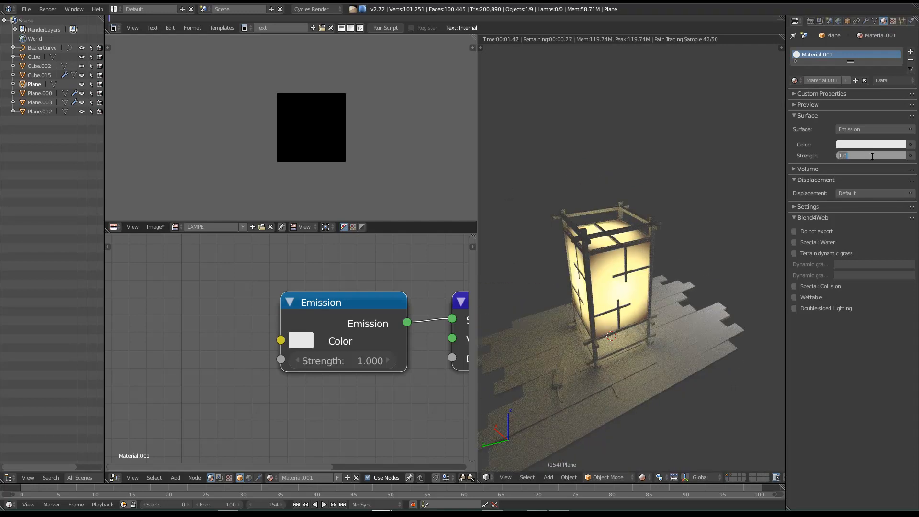
Set the plane's emission strength to 1.5 and check the light on the lamp in the rendered preview.
{"action": "key", "text": "Return"}
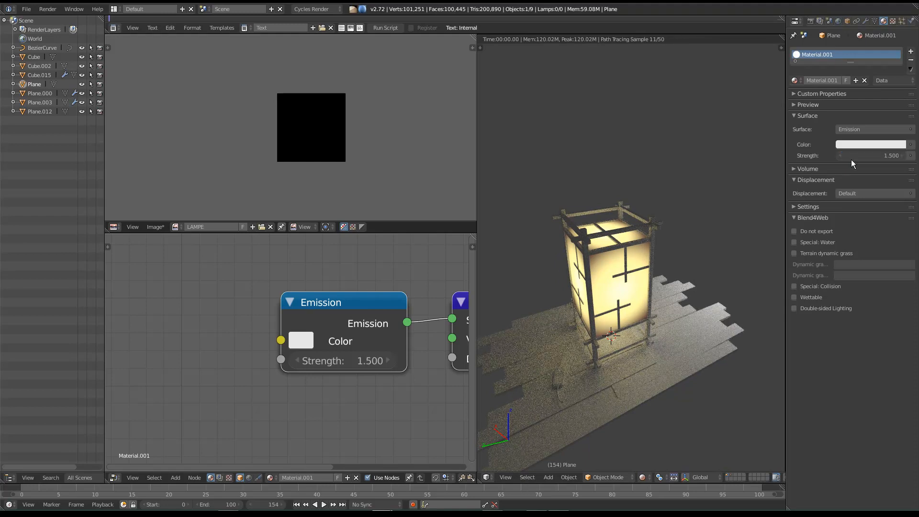
{"action": "middle_click_drag", "start_coordinate": [709, 280], "coordinate": [648, 276]}
{"action": "middle_click_drag", "start_coordinate": [584, 274], "coordinate": [732, 270]}
{"action": "key", "text": "Right"}
Tint the plane's emission color a warm peach and set its strength to 1.75.
{"action": "left_click", "coordinate": [872, 145]}
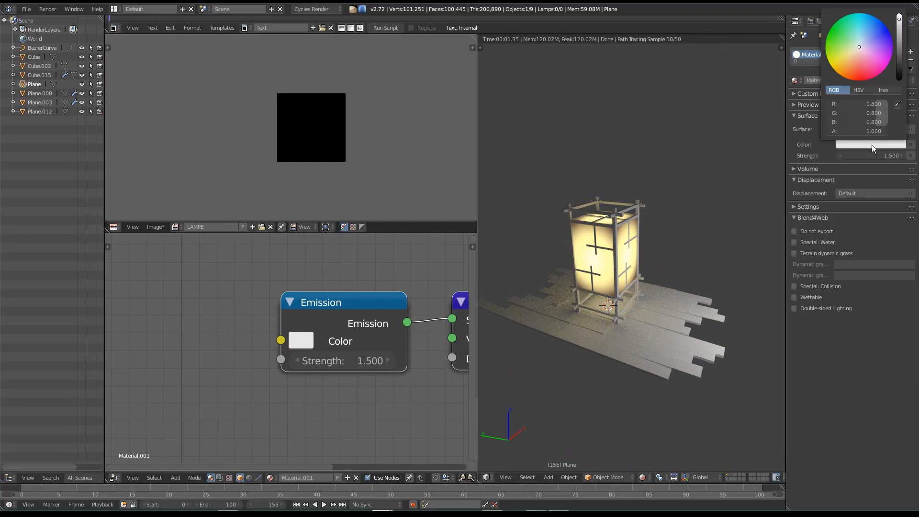
{"action": "left_click_drag", "start_coordinate": [880, 56], "coordinate": [856, 54]}
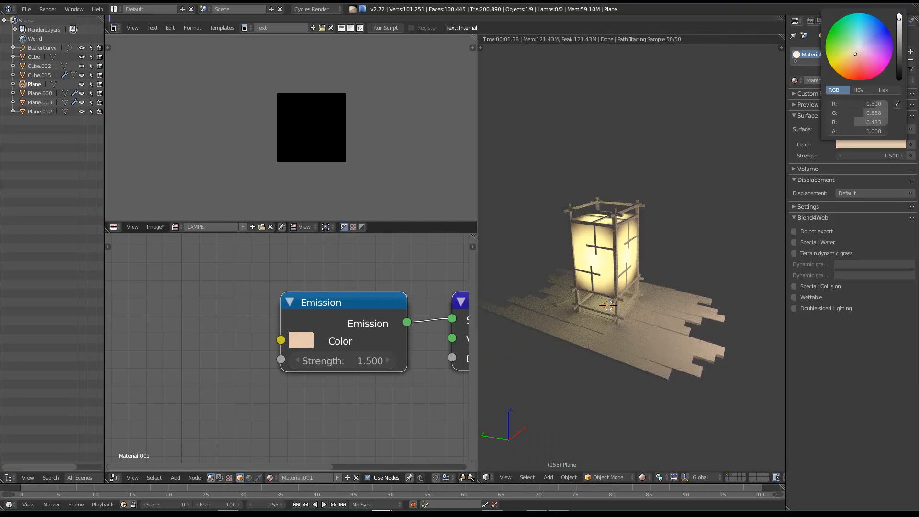
{"action": "left_click_drag", "start_coordinate": [856, 54], "coordinate": [853, 54]}
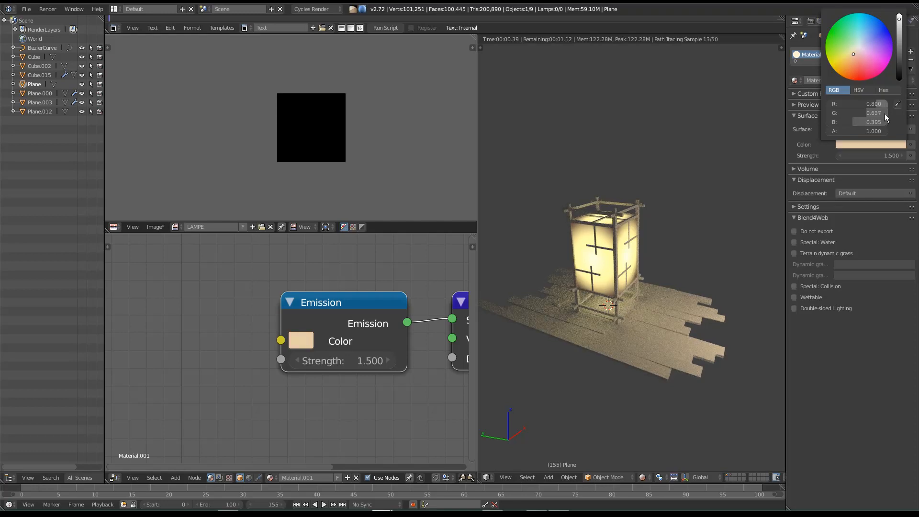
{"action": "left_click", "coordinate": [874, 153]}
{"action": "type", "text": "1.75"}
{"action": "key", "text": "Return"}
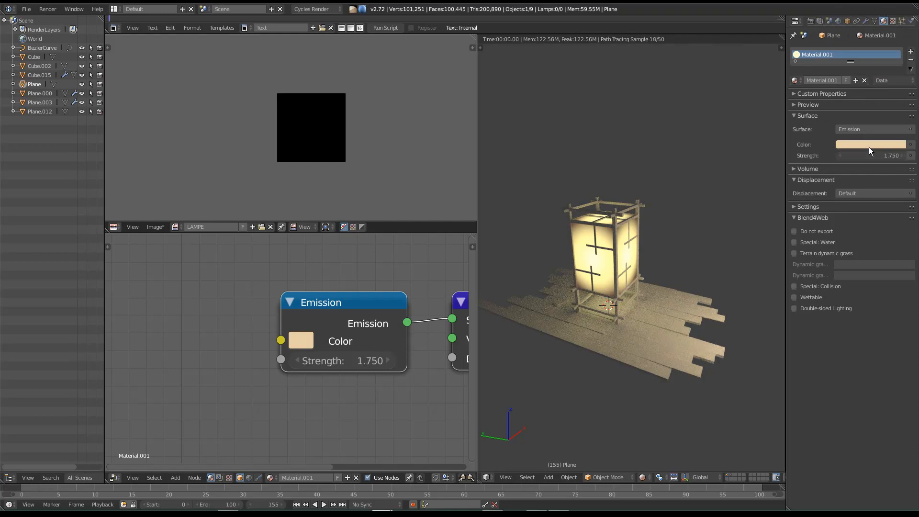
Soften the plane's emission color to a pale cream and check the lamp from closer angles.
{"action": "mouse_move", "coordinate": [689, 281]}
{"action": "middle_mouse_down"}
{"action": "mouse_move", "coordinate": [590, 271]}
{"action": "mouse_move", "coordinate": [657, 281]}
{"action": "mouse_move", "coordinate": [574, 306]}
{"action": "middle_mouse_up"}
{"action": "scroll", "coordinate": [598, 304], "scroll_direction": "up", "scroll_amount": 5}
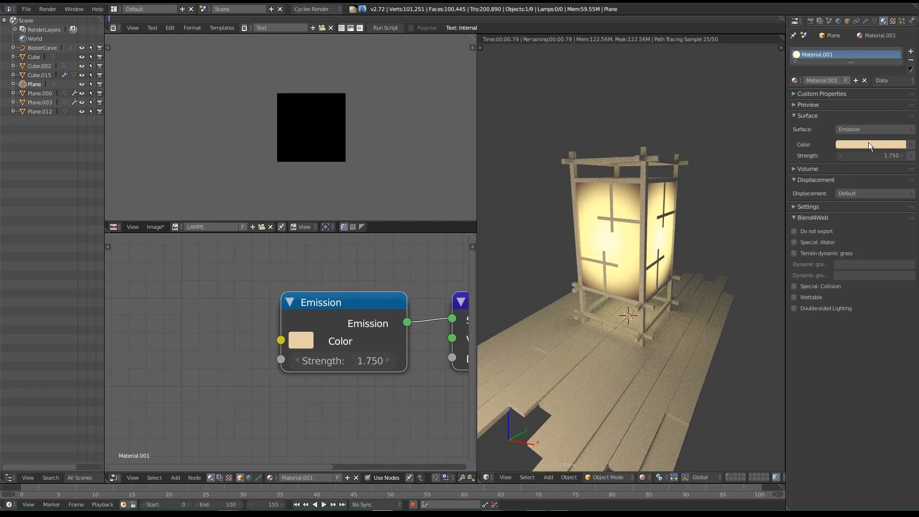
{"action": "left_click", "coordinate": [868, 144]}
{"action": "left_click_drag", "start_coordinate": [860, 59], "coordinate": [856, 50]}
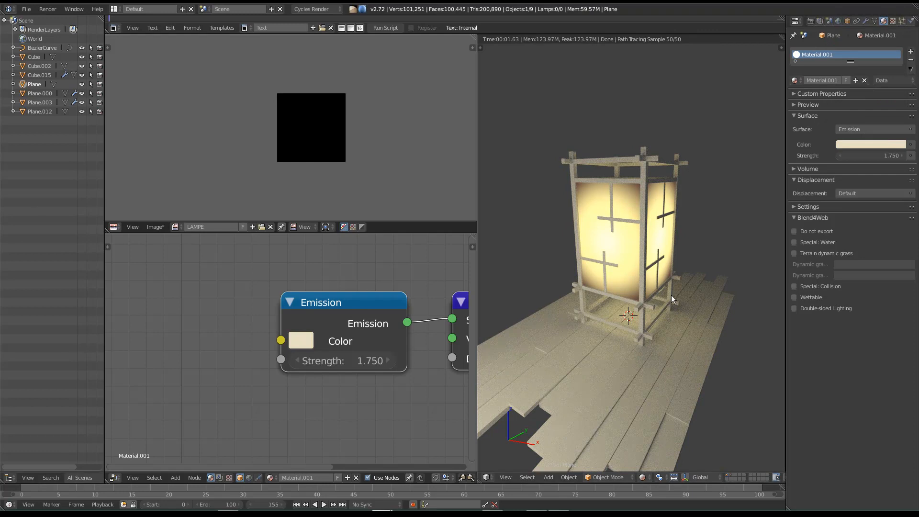
{"action": "scroll", "coordinate": [668, 295], "scroll_direction": "up", "scroll_amount": 3}
{"action": "middle_click_drag", "start_coordinate": [645, 294], "coordinate": [600, 303]}
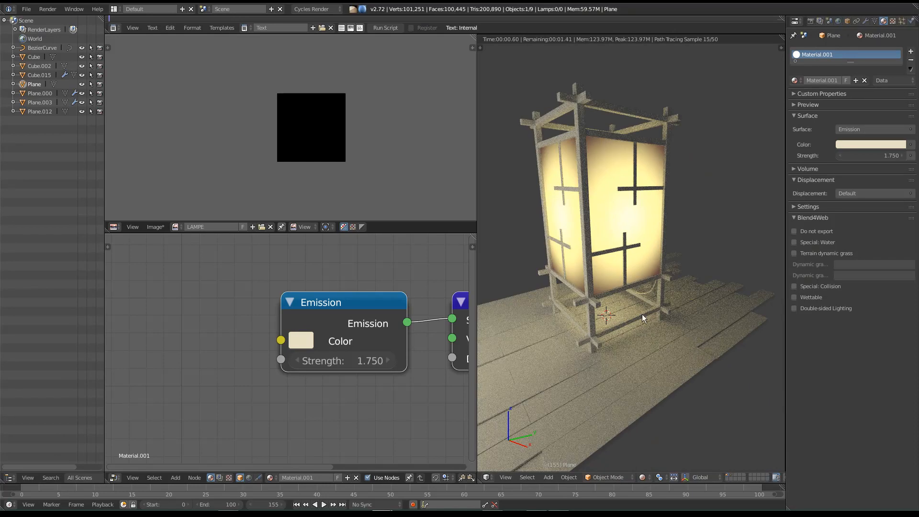
{"action": "scroll", "coordinate": [642, 314], "scroll_direction": "up", "scroll_amount": 1}
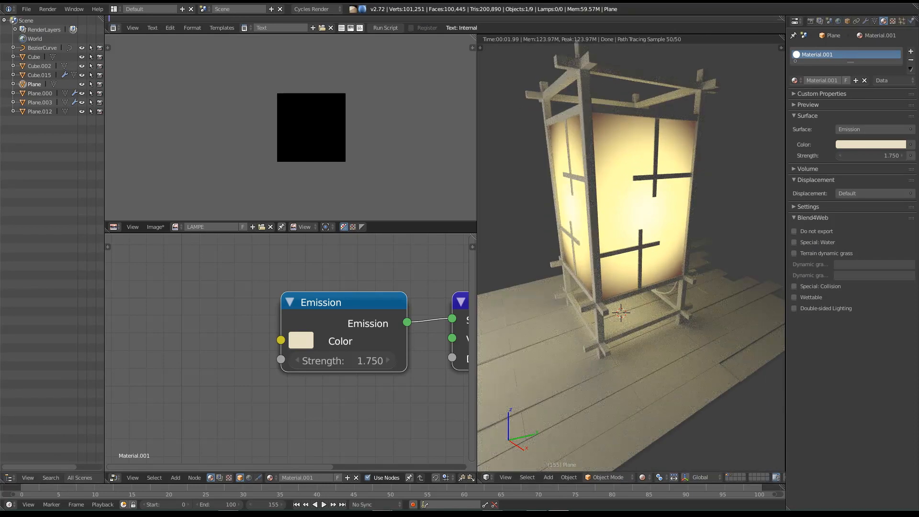
{"action": "middle_click_drag", "start_coordinate": [632, 203], "coordinate": [601, 274]}
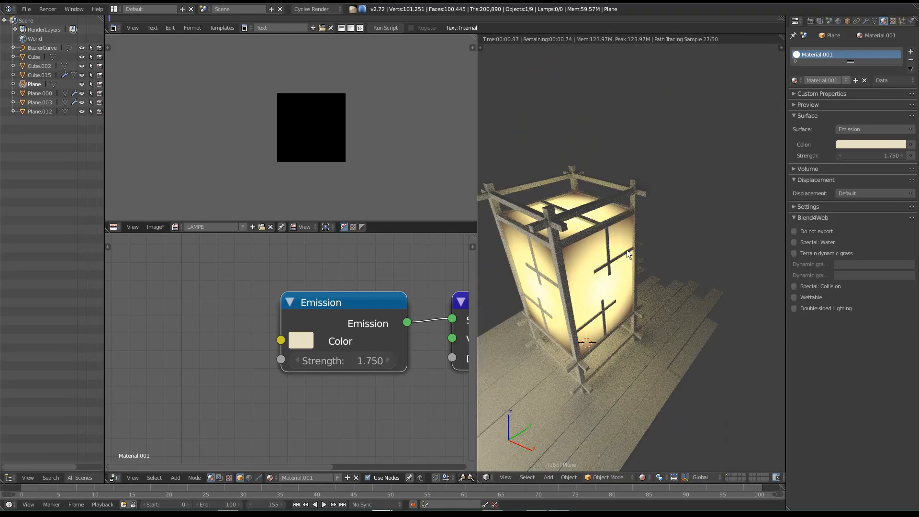
Return to solid shading, duplicate the emissive plane in place and rotate the copy 180° about the global Z axis.
{"action": "key", "text": "shift+z"}
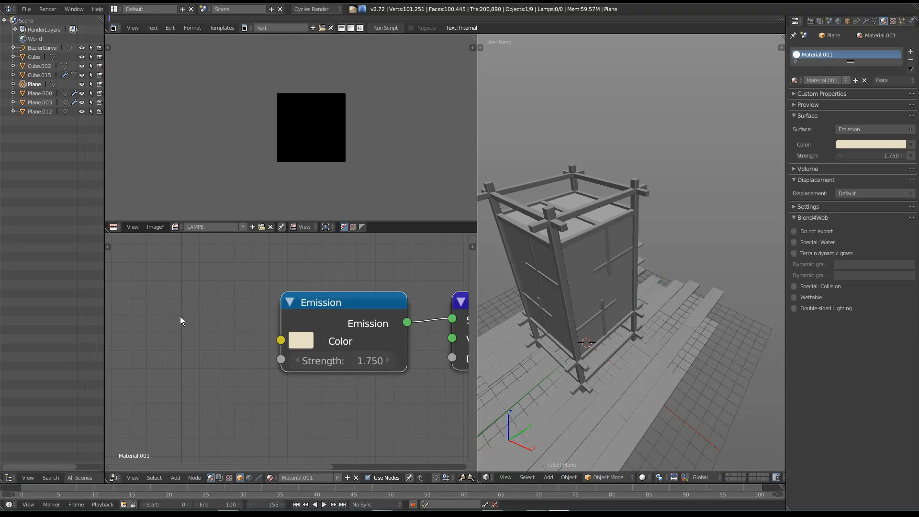
{"action": "middle_click_drag", "start_coordinate": [548, 332], "coordinate": [682, 294]}
{"action": "key", "text": "shift+d"}
{"action": "type", "text": "r90"}
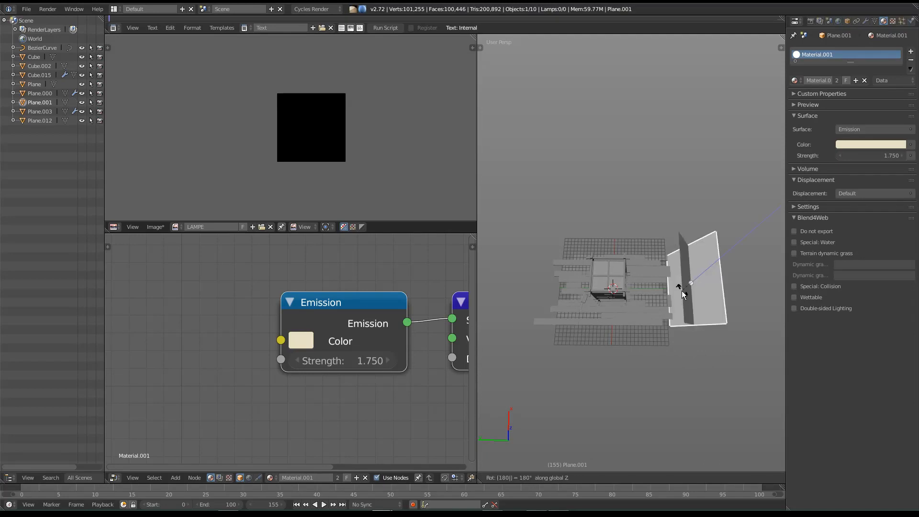
{"action": "key", "text": "Return"}
Move the duplicated plane about 80 units along the global Y axis to the opposite side of the lamp.
{"action": "middle_click_drag", "start_coordinate": [682, 285], "coordinate": [684, 266]}
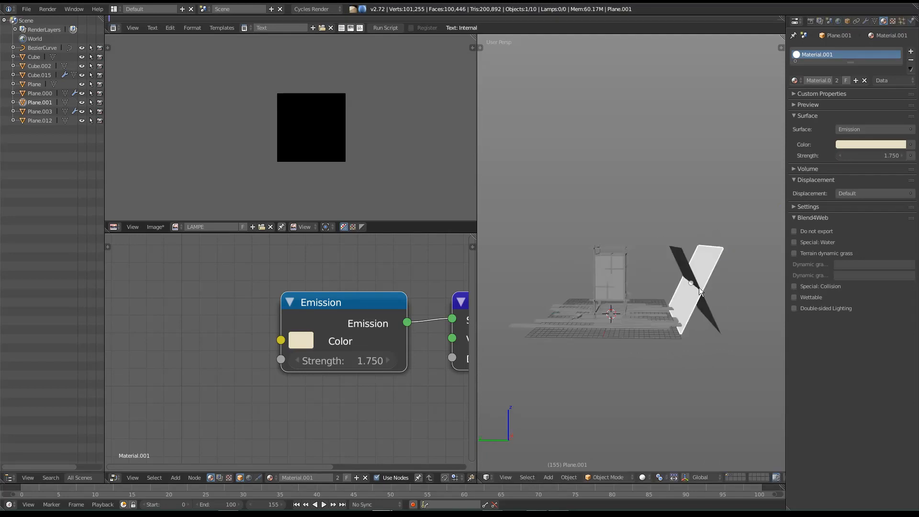
{"action": "key", "text": "g"}
{"action": "key", "text": "x"}
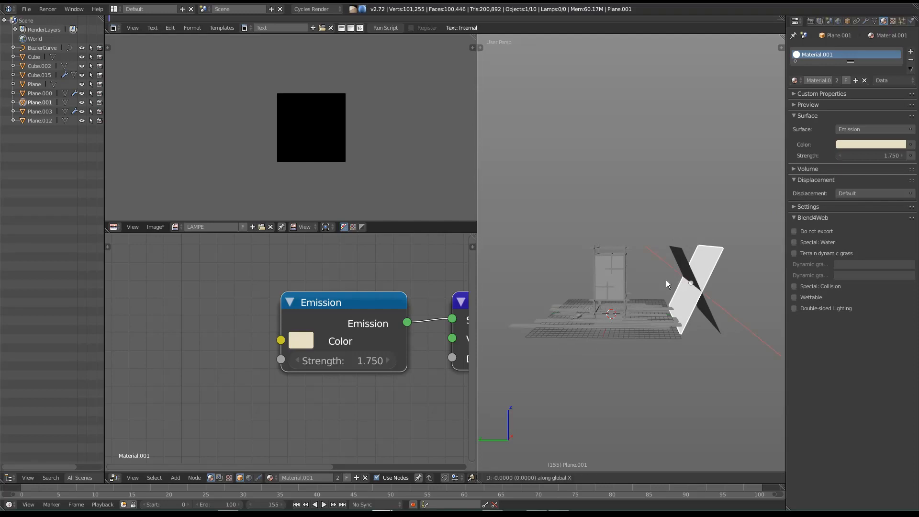
{"action": "key", "text": "y"}
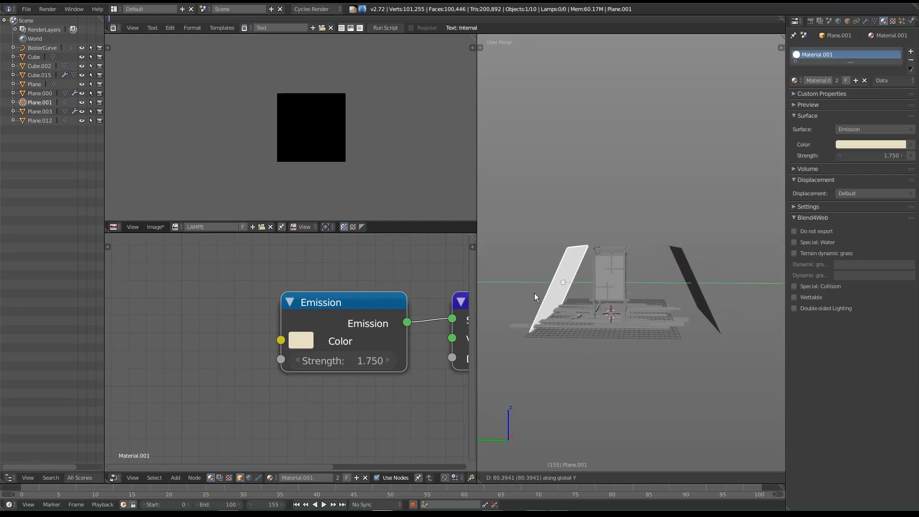
{"action": "left_click", "coordinate": [526, 294]}
Enlarge the material slot list and give the duplicated plane its own independent copy of the emission material.
{"action": "middle_click_drag", "start_coordinate": [526, 295], "coordinate": [599, 285]}
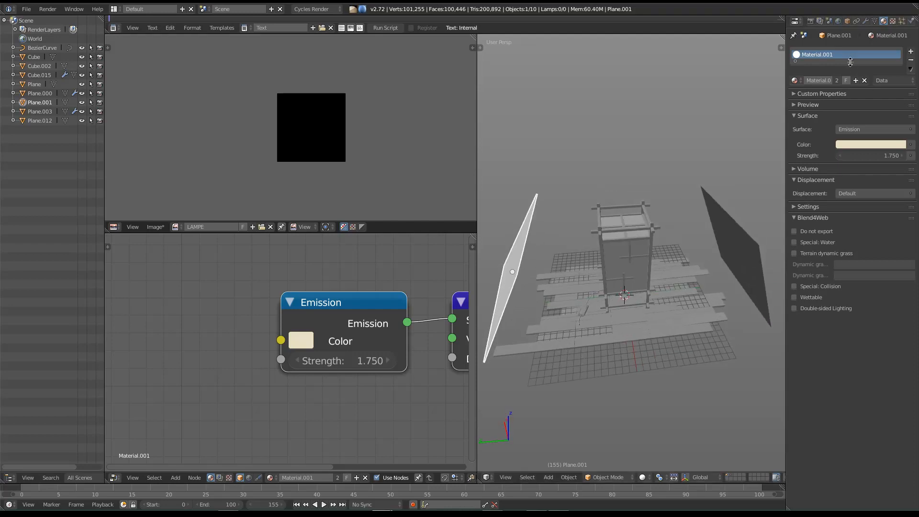
{"action": "left_click_drag", "start_coordinate": [850, 64], "coordinate": [842, 130]}
{"action": "mouse_move", "coordinate": [741, 264]}
{"action": "middle_mouse_down"}
{"action": "mouse_move", "coordinate": [711, 278]}
{"action": "mouse_move", "coordinate": [735, 250]}
{"action": "middle_mouse_up"}
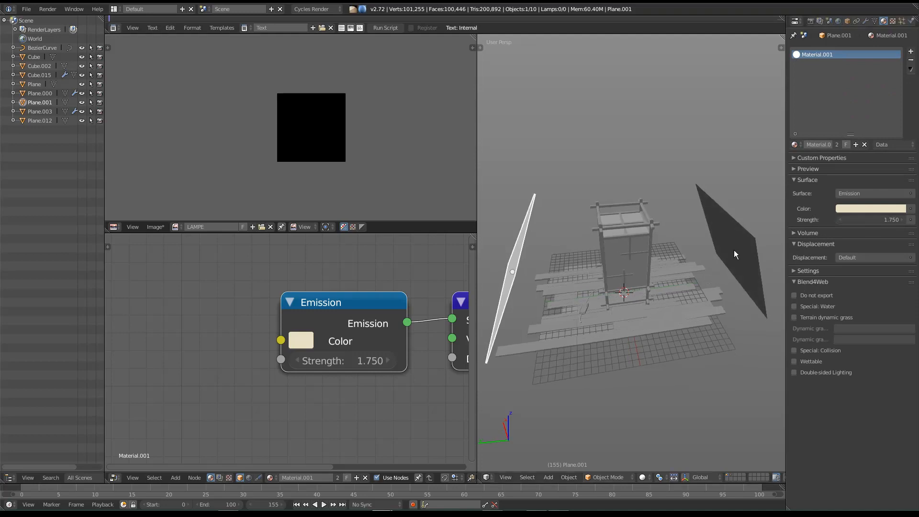
{"action": "left_click", "coordinate": [856, 146]}
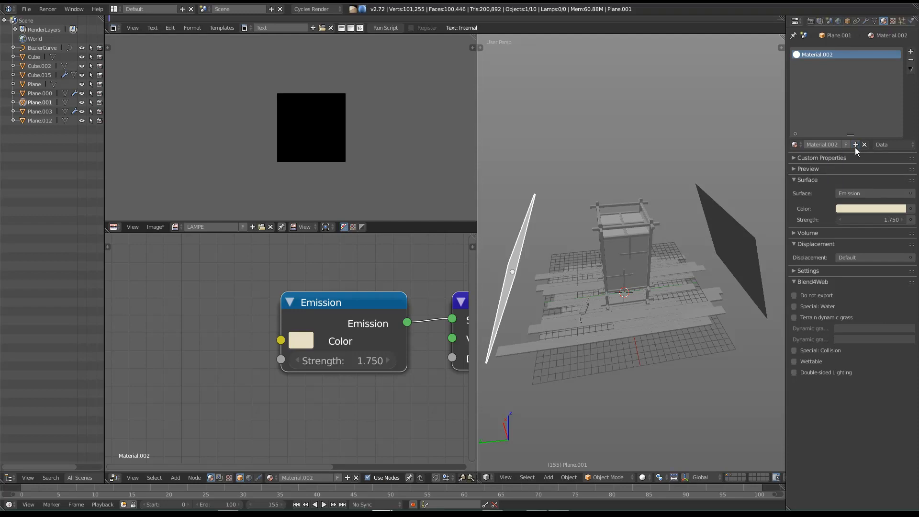
Switch to rendered shading and change the duplicated plane's emission color to a light blue.
{"action": "middle_click_drag", "start_coordinate": [579, 331], "coordinate": [628, 322]}
{"action": "key", "text": "shift+z"}
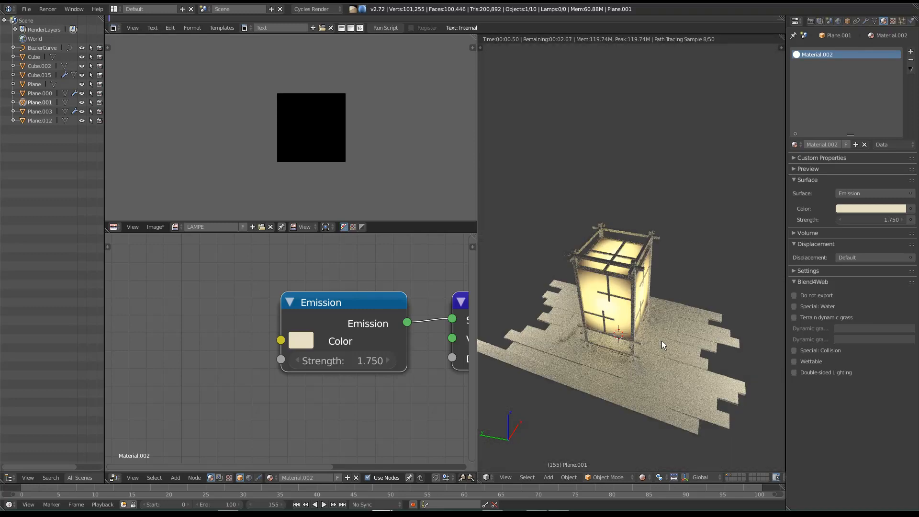
{"action": "left_click", "coordinate": [882, 208]}
{"action": "left_click_drag", "start_coordinate": [866, 117], "coordinate": [862, 103]}
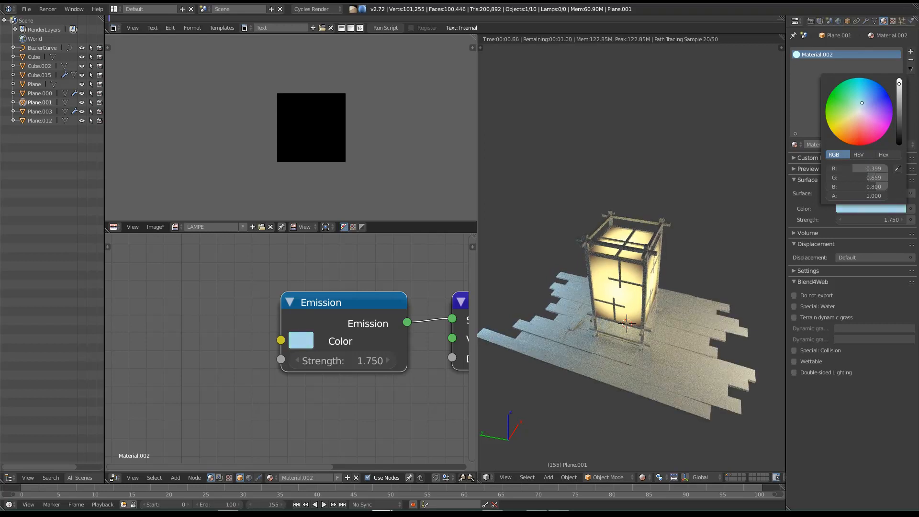
Examine how the warm and blue plane lights fall on the lamp and floor from several angles.
{"action": "middle_click_drag", "start_coordinate": [635, 315], "coordinate": [611, 323]}
{"action": "scroll", "coordinate": [612, 305], "scroll_direction": "up", "scroll_amount": 3}
{"action": "key", "text": "Right"}
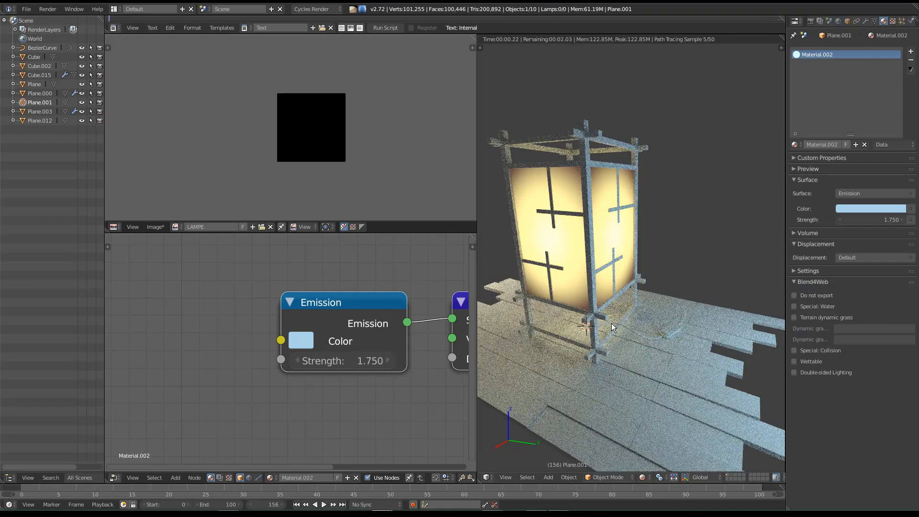
{"action": "middle_click_drag", "start_coordinate": [648, 283], "coordinate": [572, 318]}
{"action": "scroll", "coordinate": [681, 291], "scroll_direction": "down", "scroll_amount": 3}
{"action": "middle_click_drag", "start_coordinate": [700, 308], "coordinate": [642, 311]}
{"action": "middle_click_drag", "start_coordinate": [771, 312], "coordinate": [707, 318], "text": "shift"}
{"action": "scroll", "coordinate": [670, 345], "scroll_direction": "up", "scroll_amount": 2}
{"action": "scroll", "coordinate": [700, 363], "scroll_direction": "down", "scroll_amount": 2}
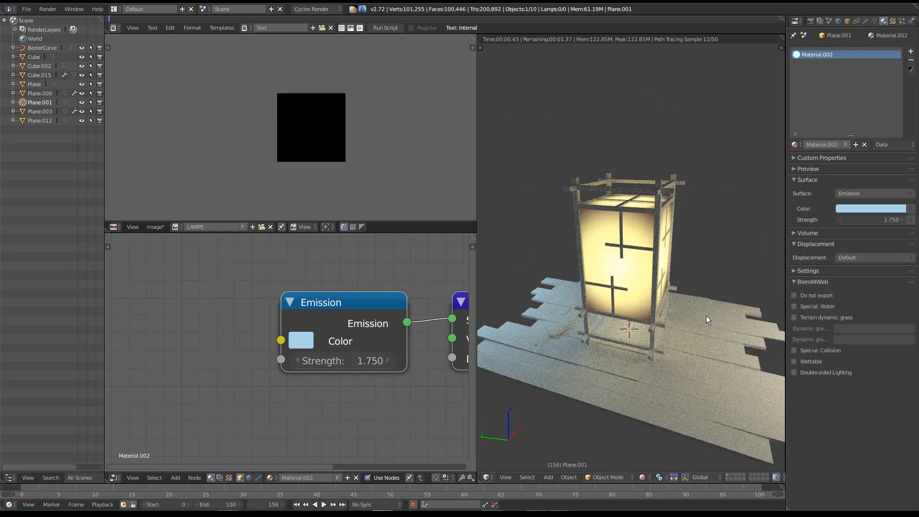
Return to solid shading and add a Point lamp to the scene beneath the paper box.
{"action": "key", "text": "shift+z"}
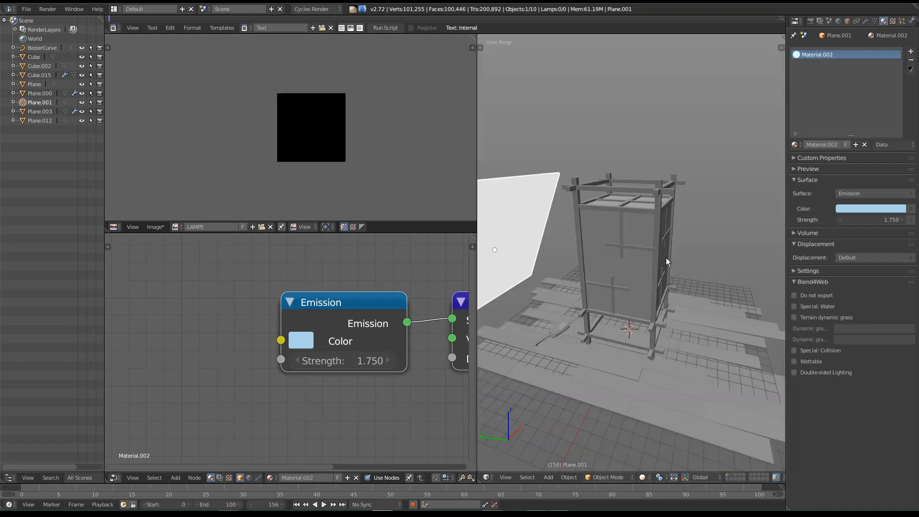
{"action": "key", "text": "shift+a"}
{"action": "mouse_move", "coordinate": [666, 257]}
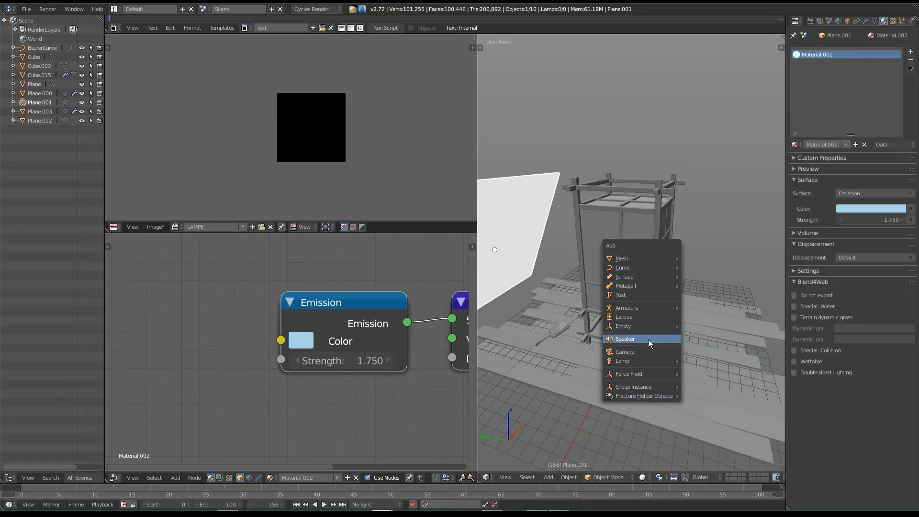
{"action": "mouse_move", "coordinate": [641, 324]}
{"action": "mouse_move", "coordinate": [637, 360]}
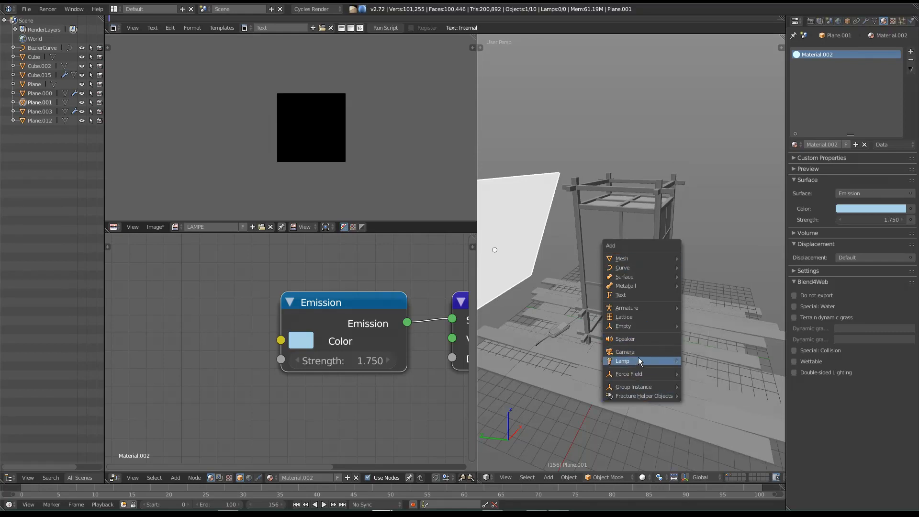
{"action": "left_click", "coordinate": [700, 361]}
{"action": "scroll", "coordinate": [630, 297], "scroll_direction": "up", "scroll_amount": 6}
{"action": "middle_click_drag", "start_coordinate": [634, 313], "coordinate": [638, 309]}
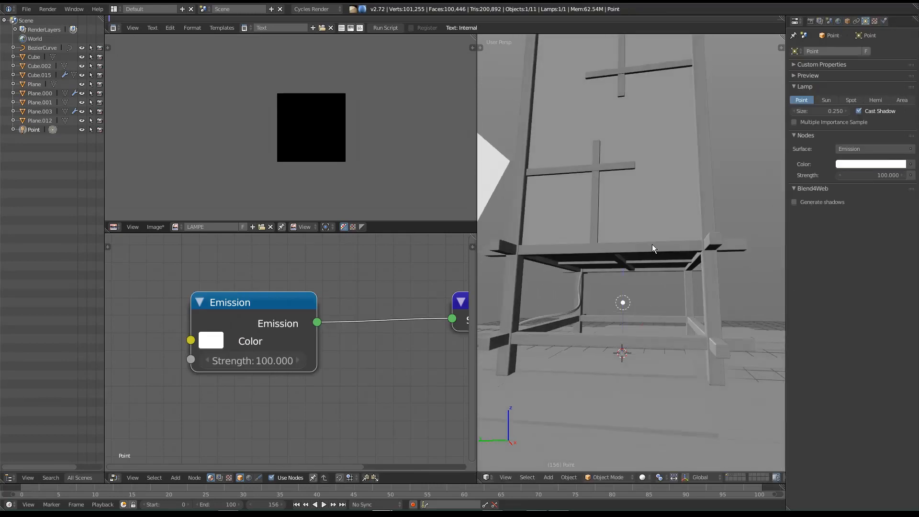
Adjust the point lamp's height along Z in front orthographic wireframe view, keeping it between floor and paper box.
{"action": "key", "text": "KP_5"}
{"action": "key", "text": "KP_1"}
{"action": "key", "text": "z"}
{"action": "scroll", "coordinate": [575, 287], "scroll_direction": "up", "scroll_amount": 2}
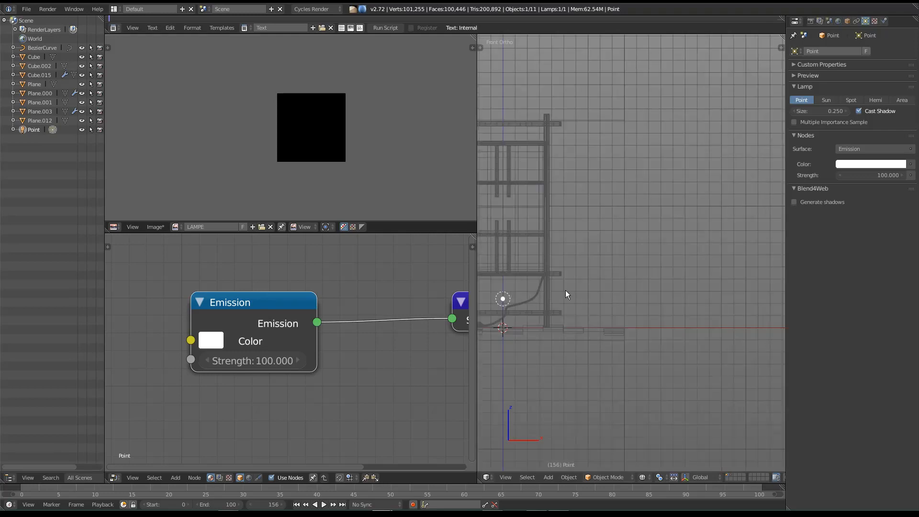
{"action": "middle_click_drag", "start_coordinate": [509, 291], "coordinate": [584, 290], "text": "shift"}
{"action": "key", "text": "g"}
{"action": "key", "text": "z"}
{"action": "left_click", "coordinate": [548, 272]}
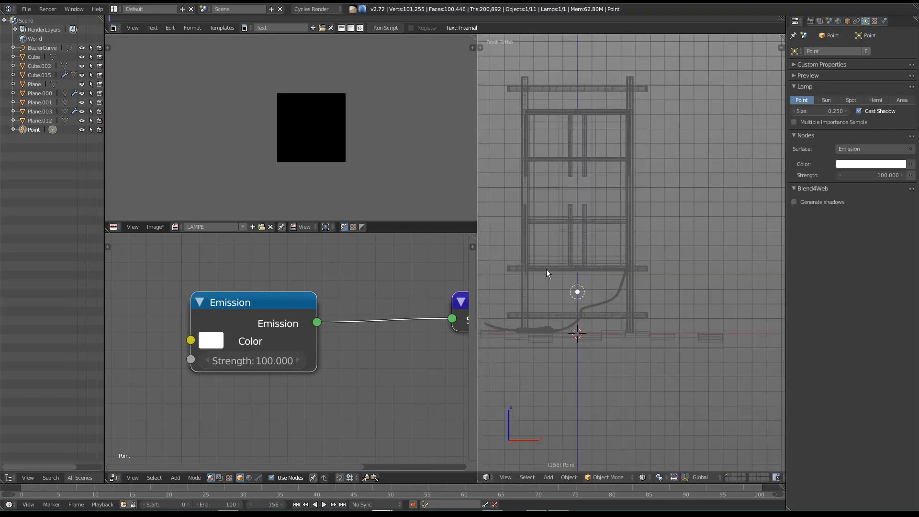
Preview the point lamp in rendered shading and set its size to 0.1.
{"action": "middle_click_drag", "start_coordinate": [539, 294], "coordinate": [630, 310]}
{"action": "key", "text": "shift+z"}
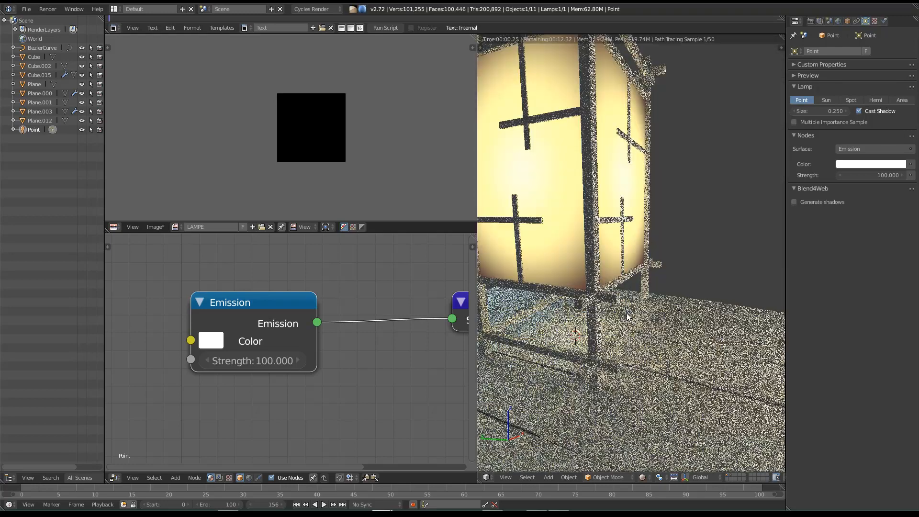
{"action": "middle_click_drag", "start_coordinate": [607, 324], "coordinate": [690, 354]}
{"action": "left_click", "coordinate": [832, 111]}
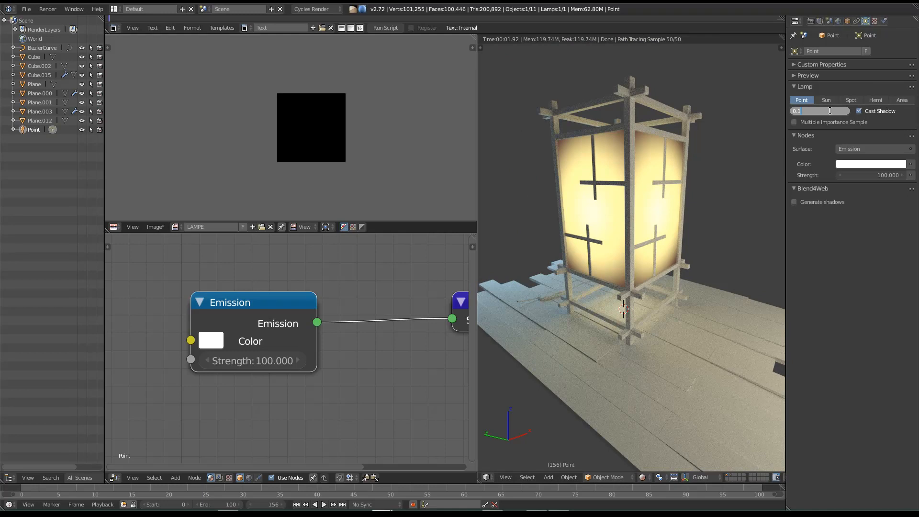
{"action": "type", "text": "0.1"}
{"action": "key", "text": "Return"}
Raise the point lamp's emission strength to about 1357 and inspect the light under the lamp.
{"action": "middle_click_drag", "start_coordinate": [679, 309], "coordinate": [689, 297]}
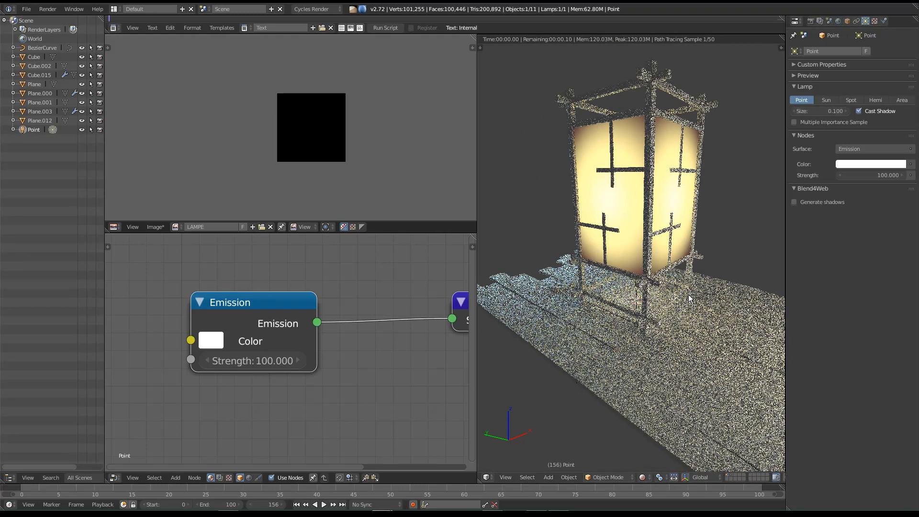
{"action": "scroll", "coordinate": [689, 298], "scroll_direction": "up", "scroll_amount": 4}
{"action": "left_click_drag", "start_coordinate": [869, 178], "coordinate": [916, 177]}
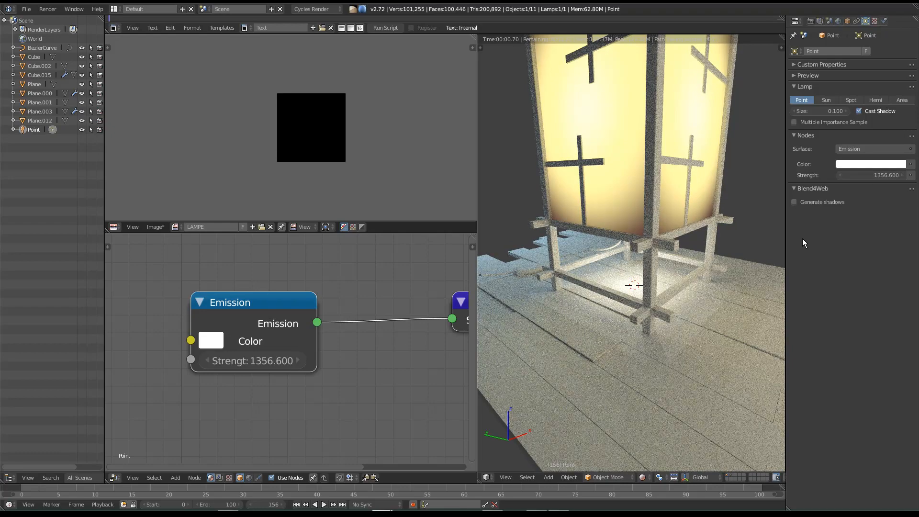
{"action": "scroll", "coordinate": [656, 361], "scroll_direction": "up", "scroll_amount": 3}
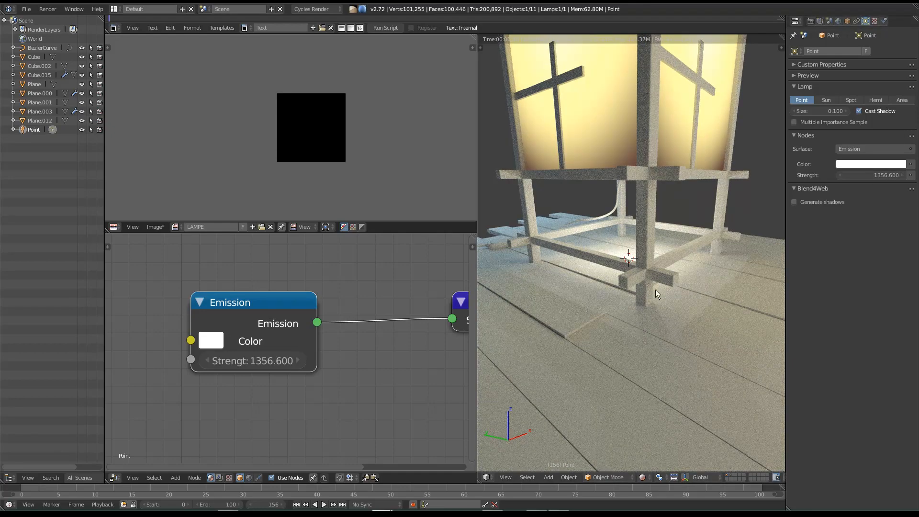
Test a point lamp size of 1, and reduce the size to 0 for sharper shadows.
{"action": "left_click", "coordinate": [824, 111]}
{"action": "key", "text": "Return"}
{"action": "left_click", "coordinate": [823, 113]}
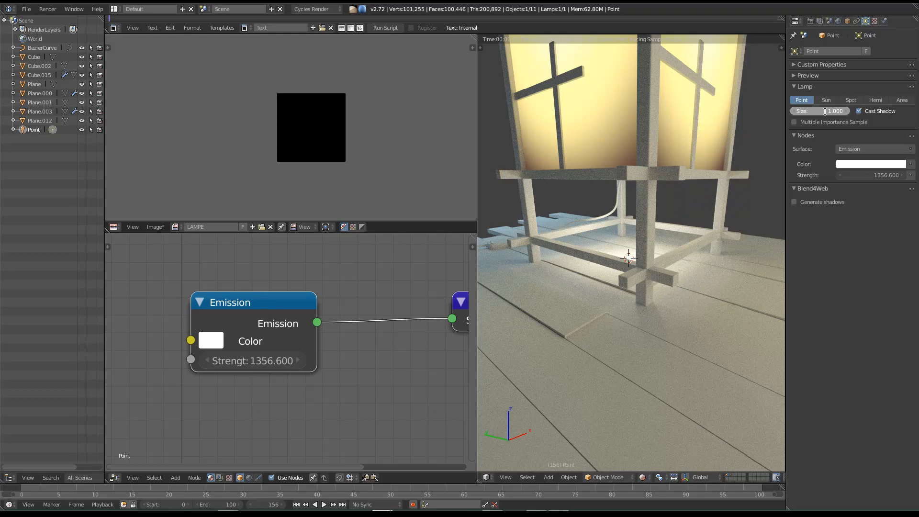
{"action": "type", "text": "0"}
{"action": "key", "text": "Return"}
{"action": "mouse_move", "coordinate": [820, 111]}
{"action": "left_mouse_down"}
{"action": "mouse_move", "coordinate": [838, 111]}
{"action": "mouse_move", "coordinate": [814, 111]}
{"action": "left_mouse_up"}
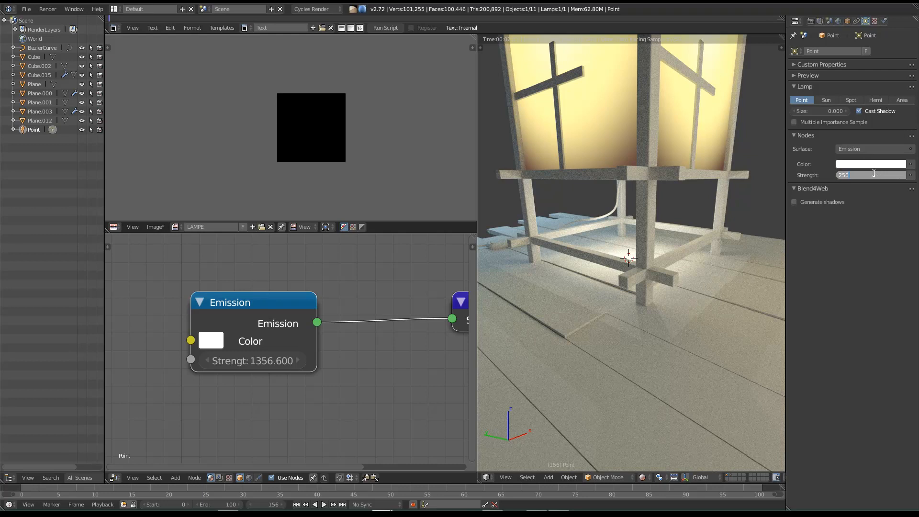
Set the point lamp's emission strength to 2500 and inspect the rendered light around the whole lamp.
{"action": "key", "text": "Return"}
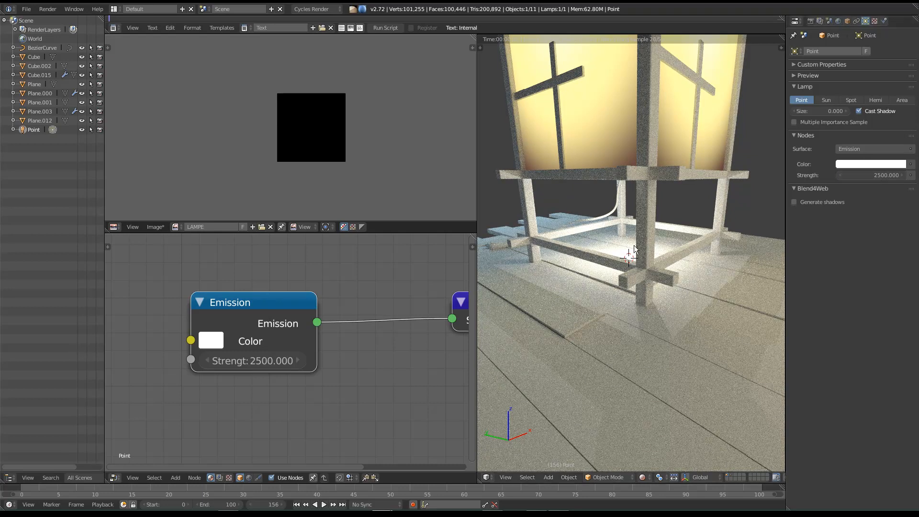
{"action": "middle_click_drag", "start_coordinate": [640, 304], "coordinate": [657, 298]}
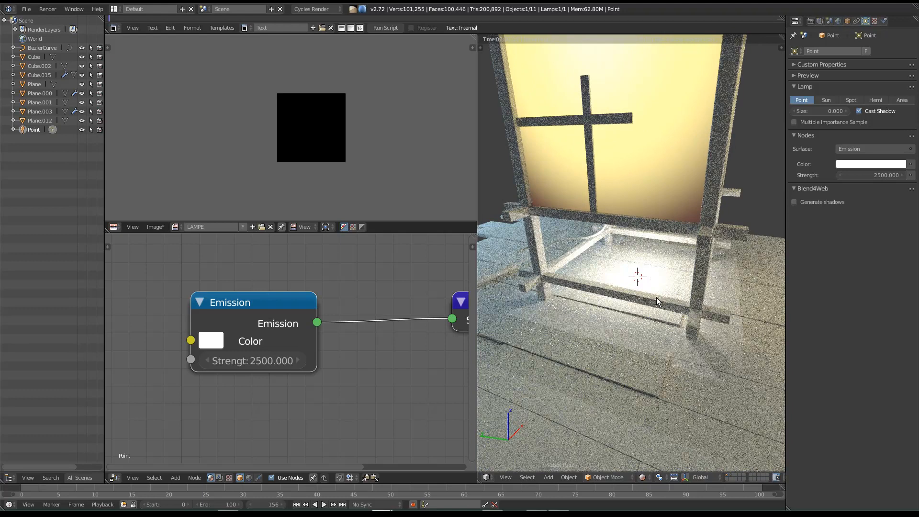
{"action": "scroll", "coordinate": [668, 289], "scroll_direction": "down", "scroll_amount": 6}
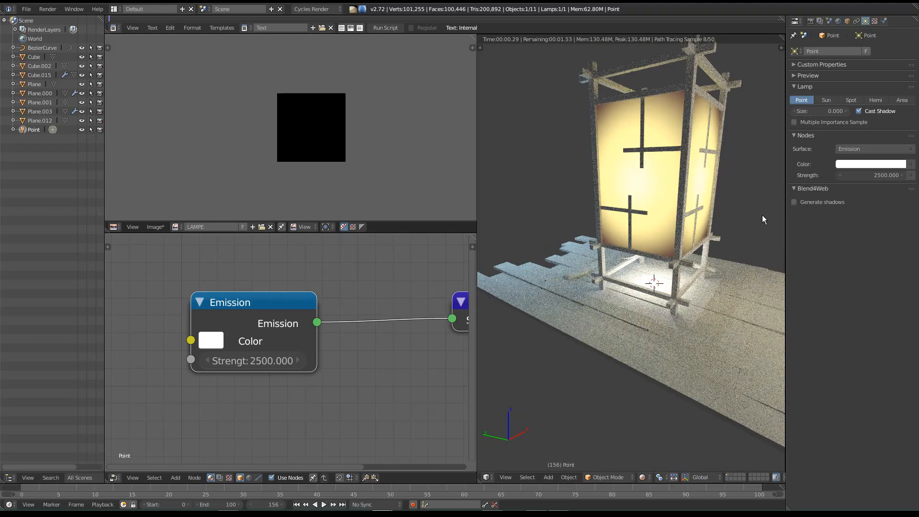
{"action": "middle_click_drag", "start_coordinate": [682, 242], "coordinate": [696, 264]}
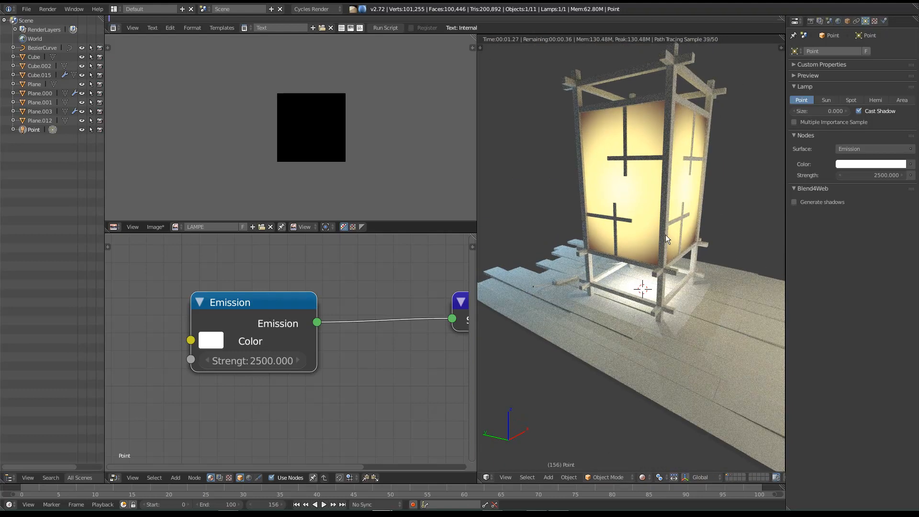
Set the point lamp's size to 0.1.
{"action": "left_click", "coordinate": [834, 111]}
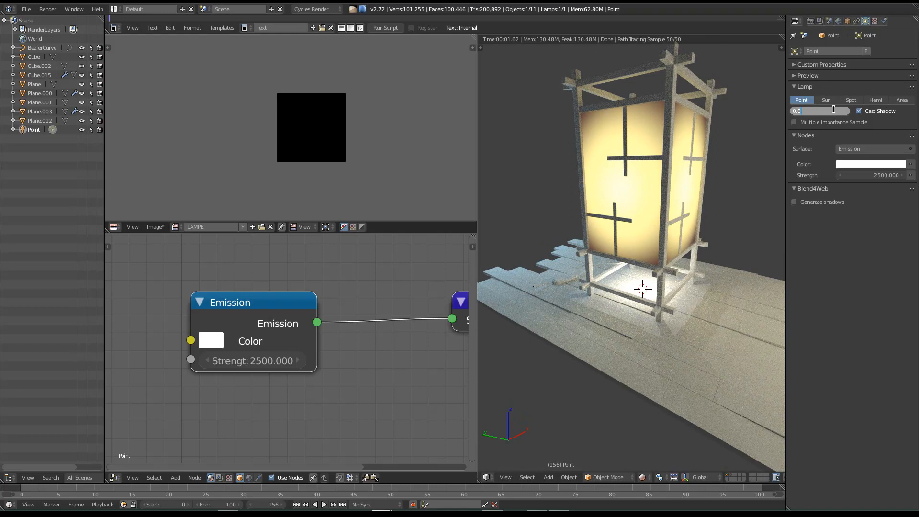
{"action": "type", "text": "0.1"}
{"action": "key", "text": "Return"}
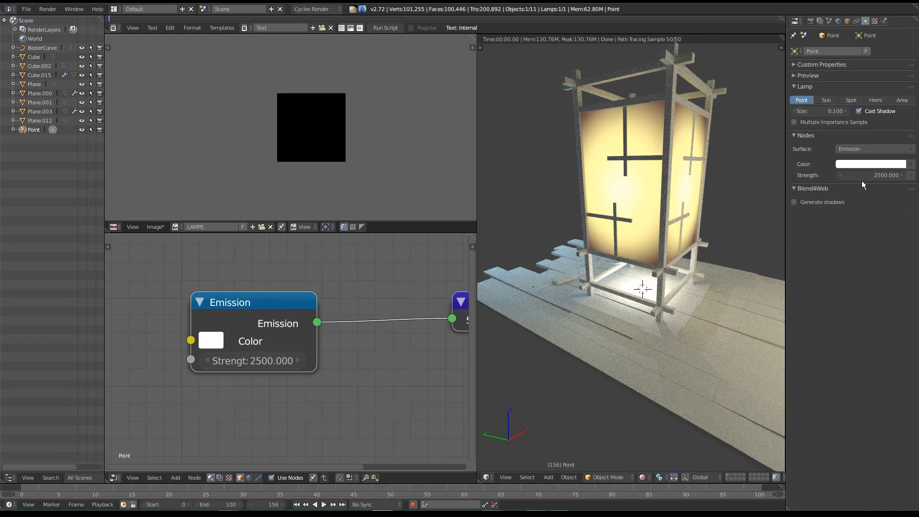
Tint the point lamp's emission a warm pale yellow, about R 1.000, G 0.824, B 0.464.
{"action": "left_click", "coordinate": [877, 164]}
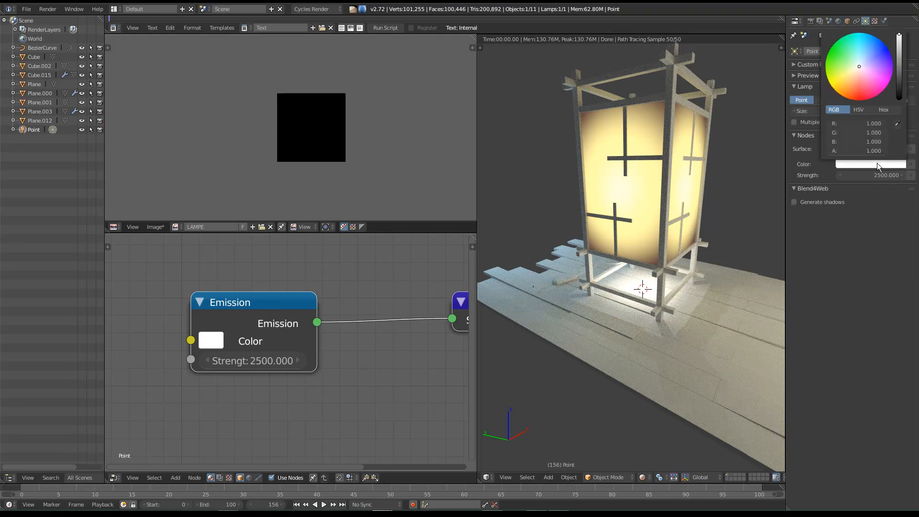
{"action": "left_click", "coordinate": [856, 75]}
{"action": "left_click", "coordinate": [852, 75]}
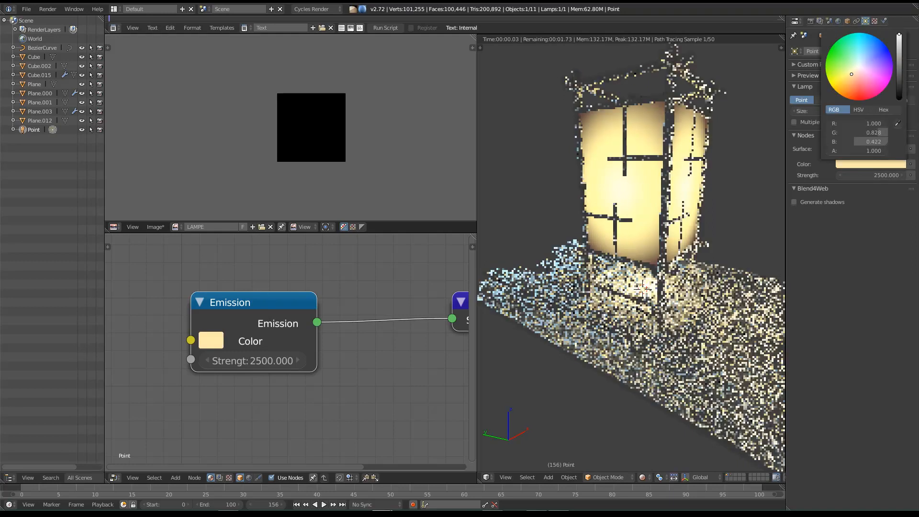
{"action": "left_click", "coordinate": [853, 80]}
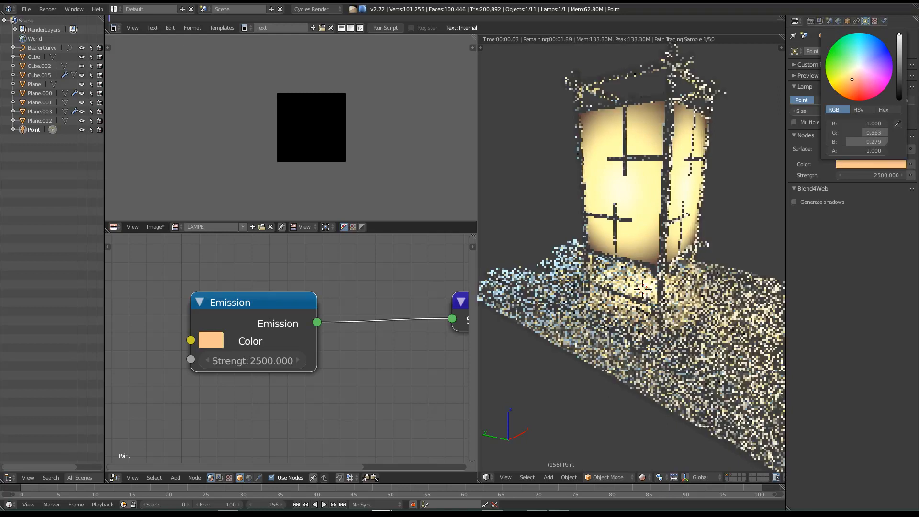
{"action": "left_click_drag", "start_coordinate": [853, 80], "coordinate": [853, 74]}
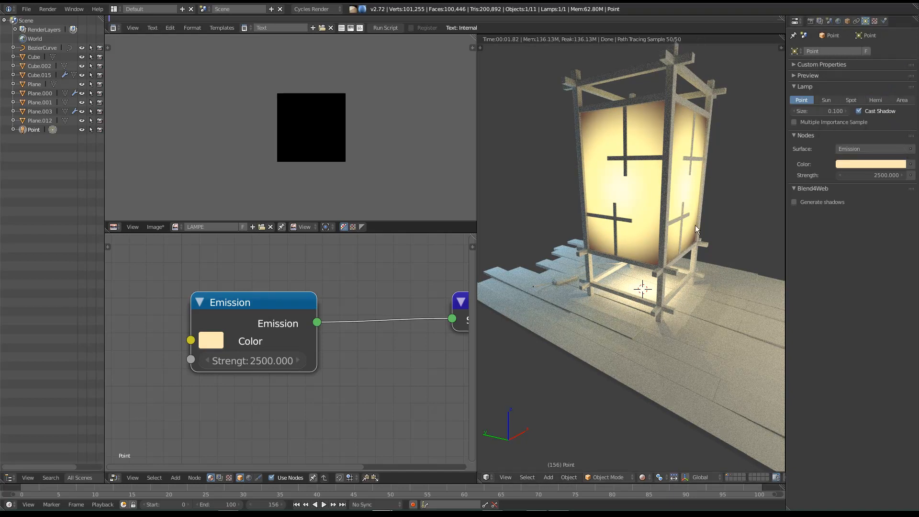
Set the point lamp's emission strength to 2000 and inspect the lamp from another side in the rendered view.
{"action": "left_click", "coordinate": [882, 165]}
{"action": "left_click", "coordinate": [874, 176]}
{"action": "type", "text": "2000"}
{"action": "key", "text": "Return"}
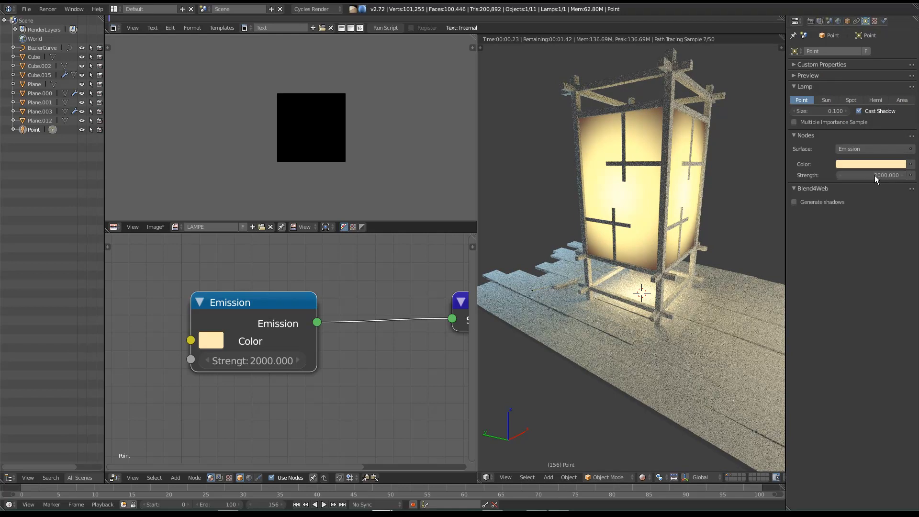
{"action": "scroll", "coordinate": [683, 350], "scroll_direction": "up", "scroll_amount": 1}
{"action": "middle_click_drag", "start_coordinate": [667, 313], "coordinate": [702, 318]}
{"action": "middle_click_drag", "start_coordinate": [620, 326], "coordinate": [638, 357]}
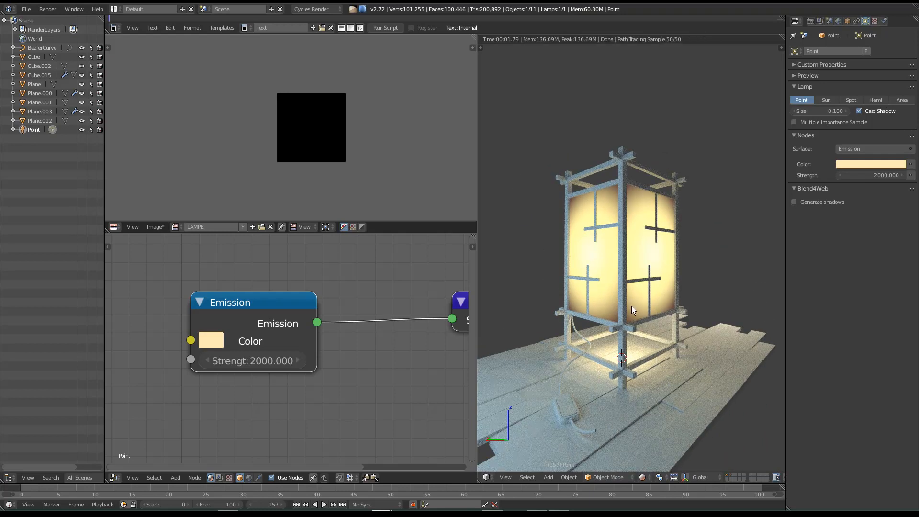
Duplicate the point lamp and move the copy up along Z to above the lamp's top frame.
{"action": "key", "text": "shift+d"}
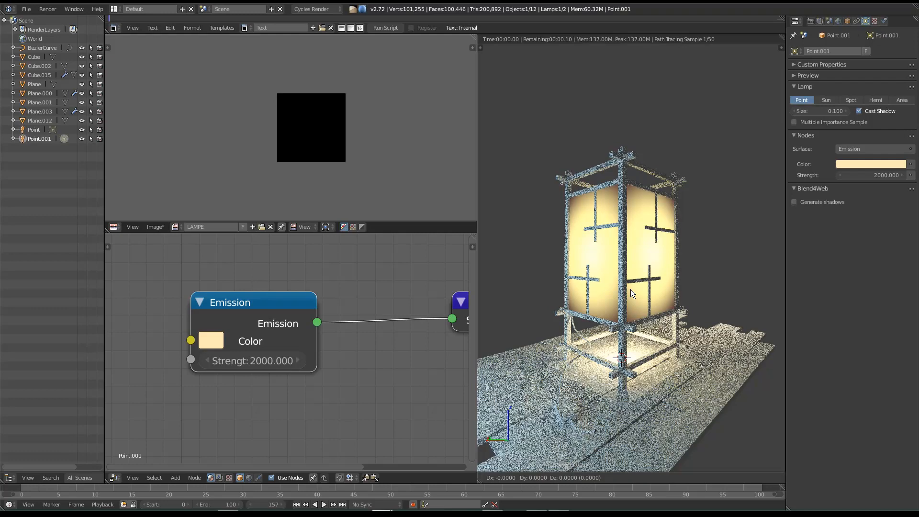
{"action": "key", "text": "z"}
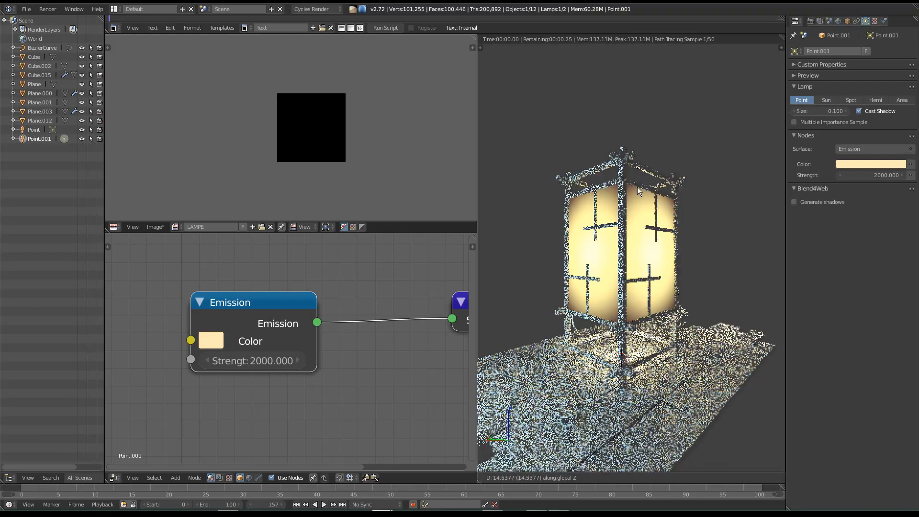
{"action": "left_click", "coordinate": [641, 59]}
{"action": "middle_click_drag", "start_coordinate": [653, 195], "coordinate": [651, 218]}
{"action": "scroll", "coordinate": [651, 217], "scroll_direction": "down", "scroll_amount": 3}
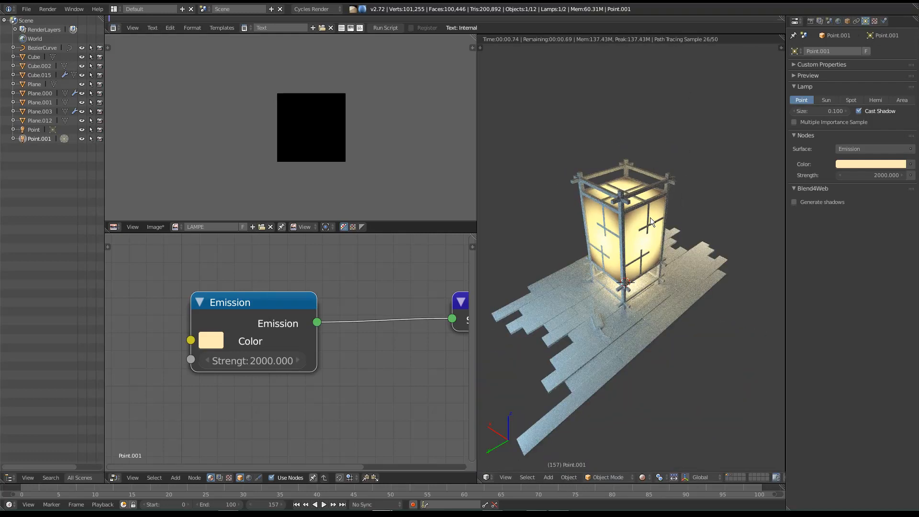
Lower the duplicated point lamp along Z towards the lamp's top frame in solid shading.
{"action": "key", "text": "shift+z"}
{"action": "scroll", "coordinate": [637, 230], "scroll_direction": "up", "scroll_amount": 4}
{"action": "middle_click_drag", "start_coordinate": [623, 267], "coordinate": [645, 220]}
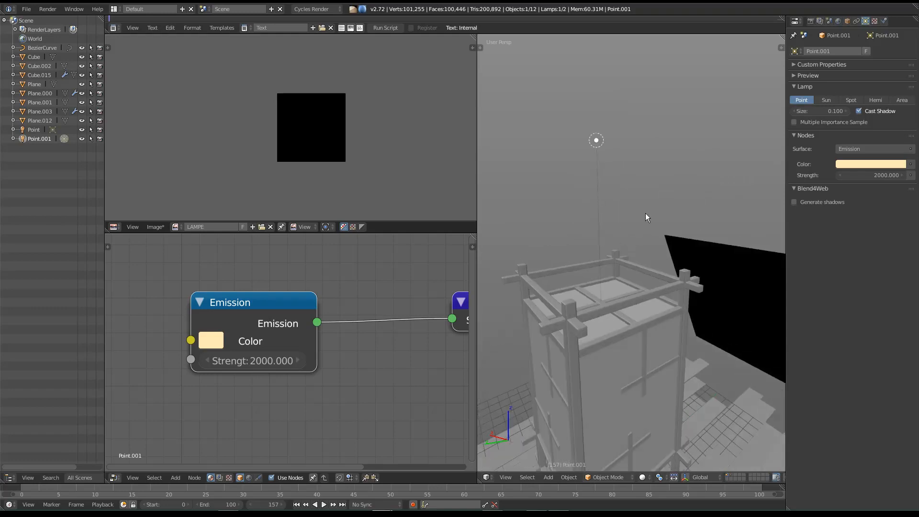
{"action": "key", "text": "g"}
{"action": "key", "text": "z"}
{"action": "left_click", "coordinate": [647, 294]}
Preview the top light in rendered shading and raise the duplicated lamp about 2.7 units along Z.
{"action": "key", "text": "shift+z"}
{"action": "middle_click_drag", "start_coordinate": [612, 286], "coordinate": [615, 320]}
{"action": "key", "text": "g"}
{"action": "key", "text": "z"}
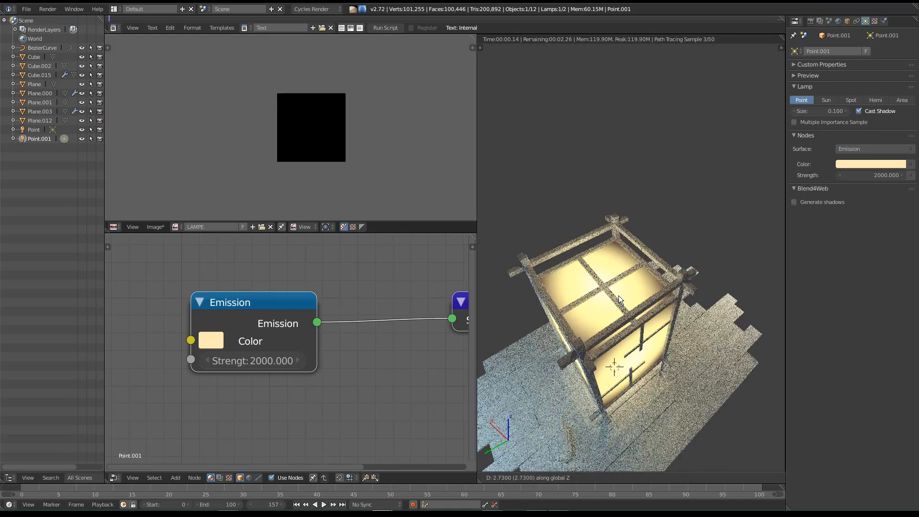
{"action": "left_click", "coordinate": [618, 299]}
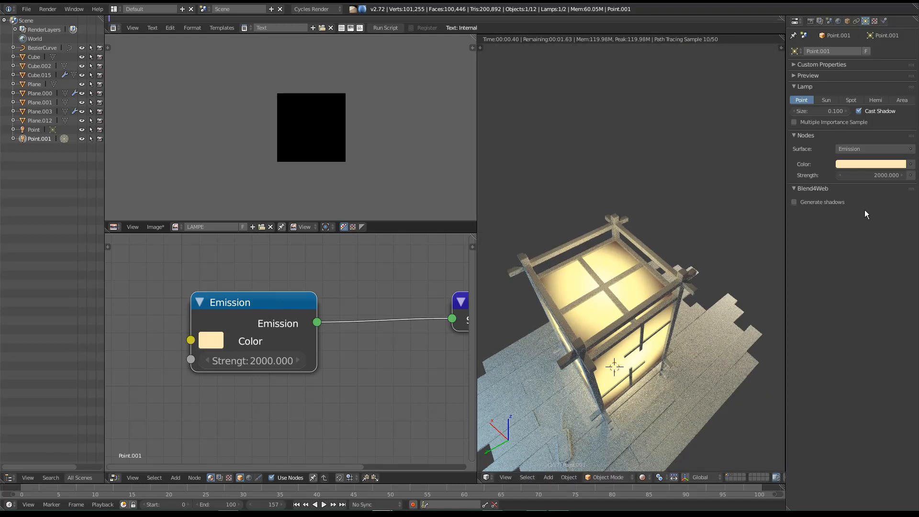
Test an emission strength of 4000 on the duplicated point lamp, and increase it to 5000.
{"action": "left_click", "coordinate": [868, 175]}
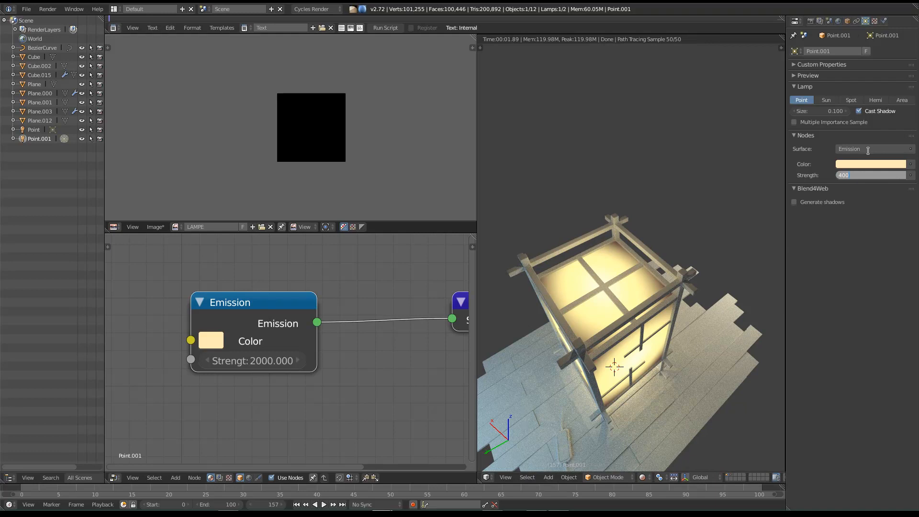
{"action": "key", "text": "Return"}
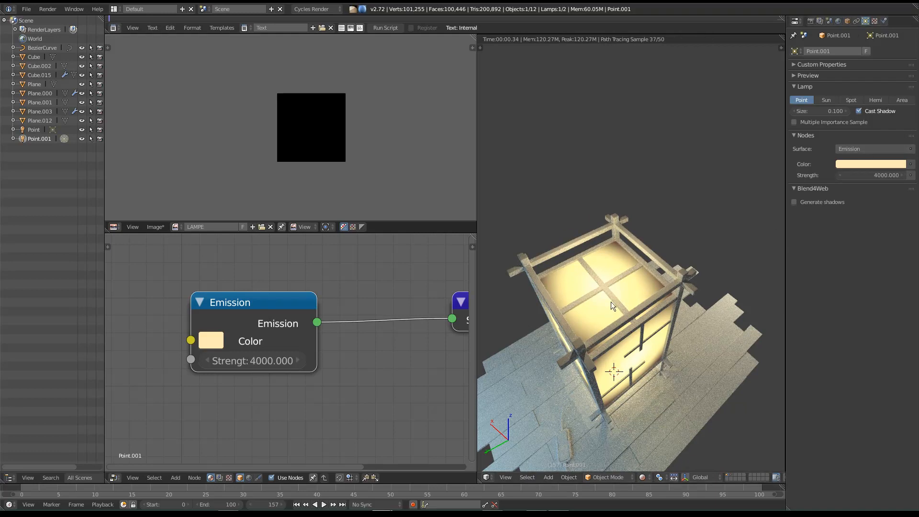
{"action": "scroll", "coordinate": [632, 375], "scroll_direction": "down", "scroll_amount": 3}
{"action": "middle_click_drag", "start_coordinate": [632, 375], "coordinate": [635, 299], "text": "shift"}
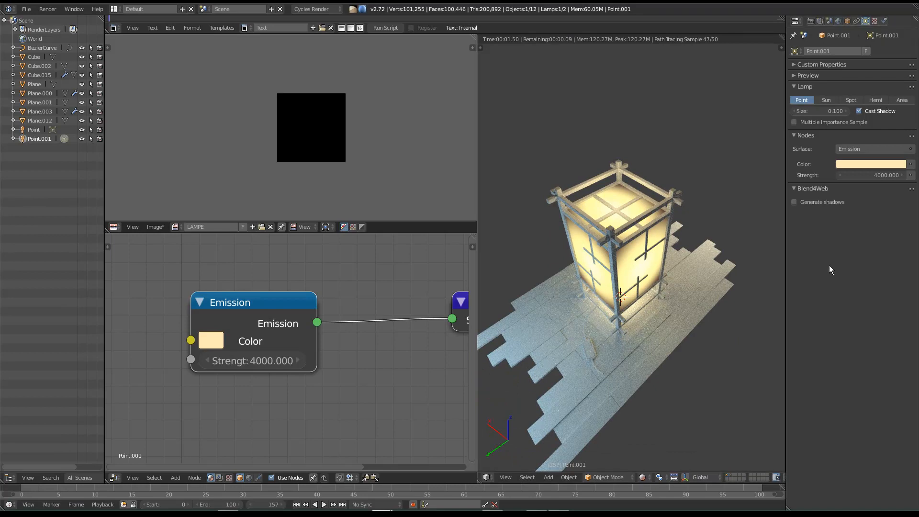
{"action": "left_click", "coordinate": [874, 176]}
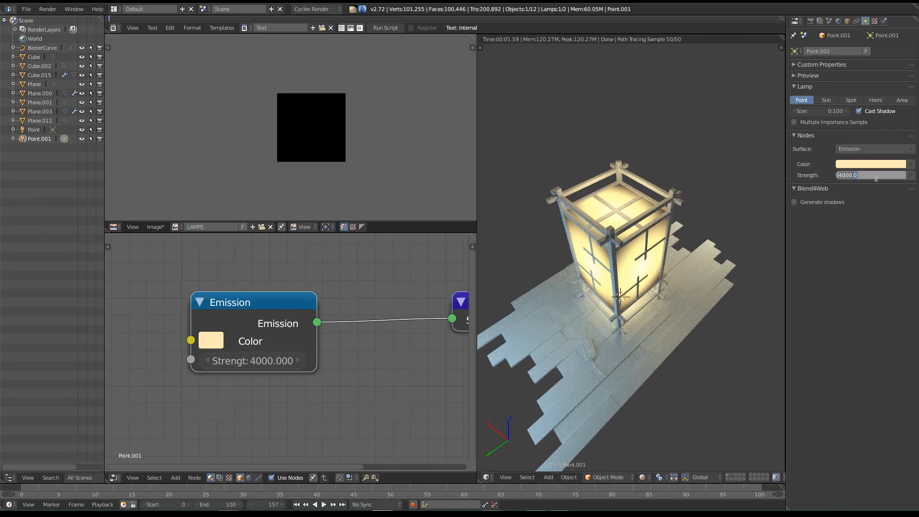
{"action": "key", "text": "Return"}
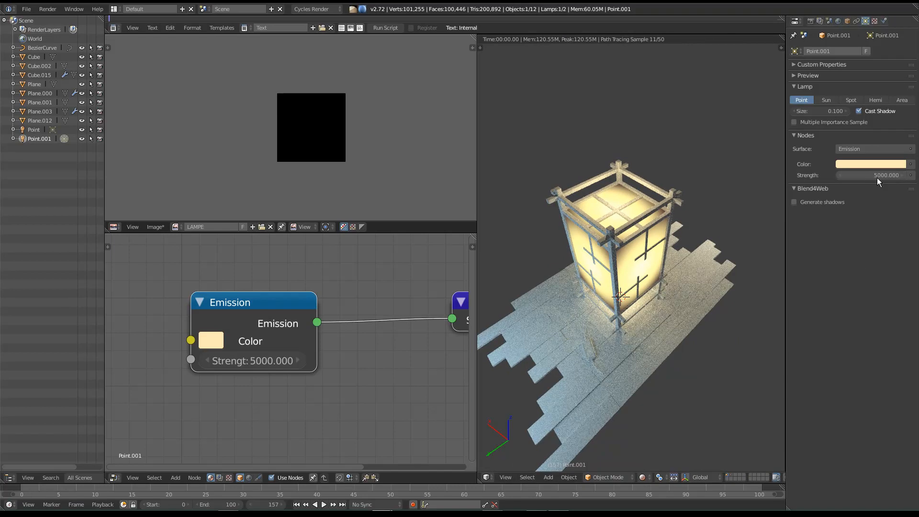
Fine-tune the upper point lamp's height along Z, lowering it about 2 units and raising it about 3.4 units.
{"action": "scroll", "coordinate": [620, 195], "scroll_direction": "up", "scroll_amount": 1}
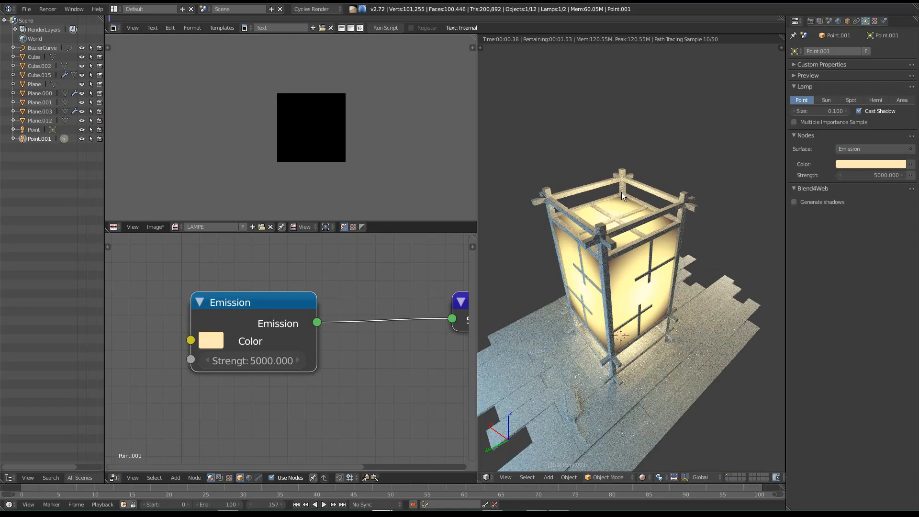
{"action": "key", "text": "g"}
{"action": "key", "text": "z"}
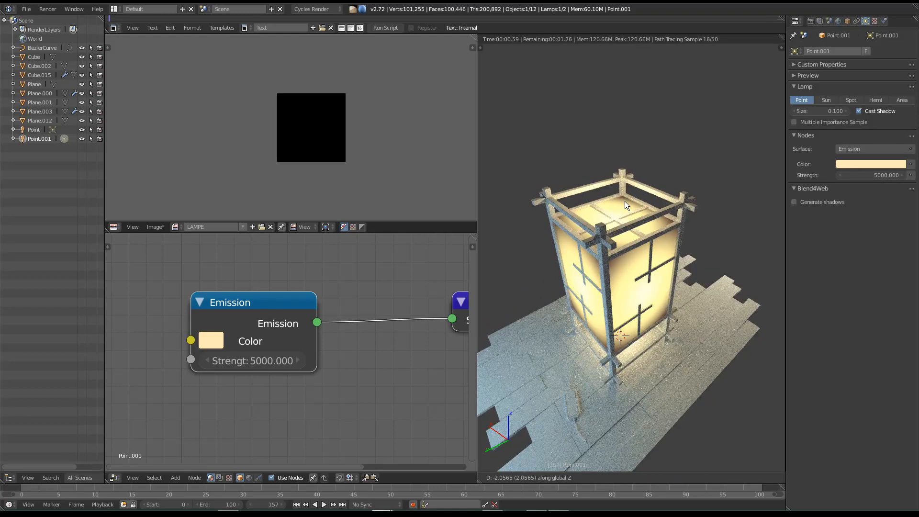
{"action": "left_click", "coordinate": [622, 206]}
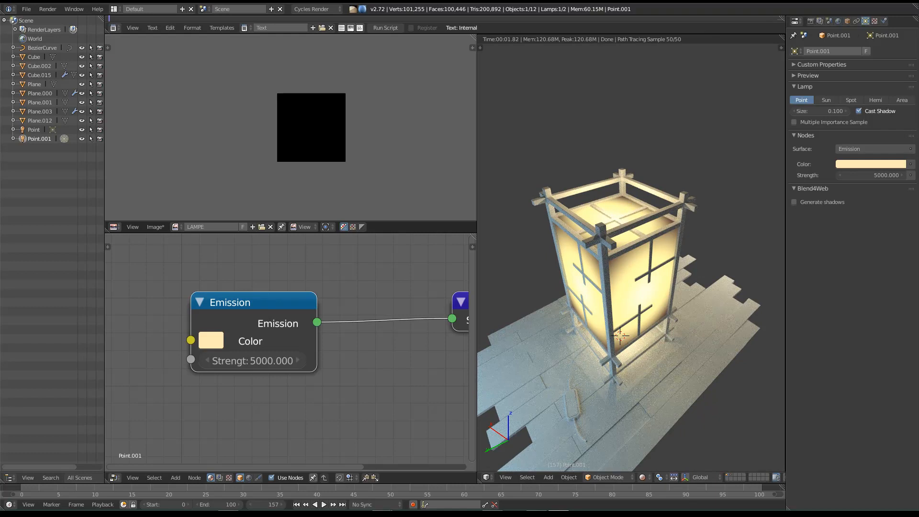
{"action": "scroll", "coordinate": [619, 214], "scroll_direction": "up", "scroll_amount": 1}
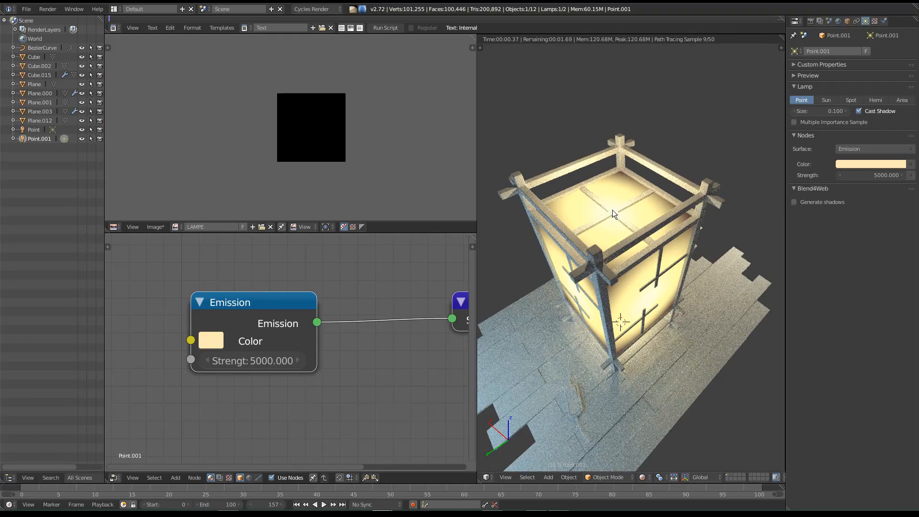
{"action": "key", "text": "g"}
{"action": "key", "text": "z"}
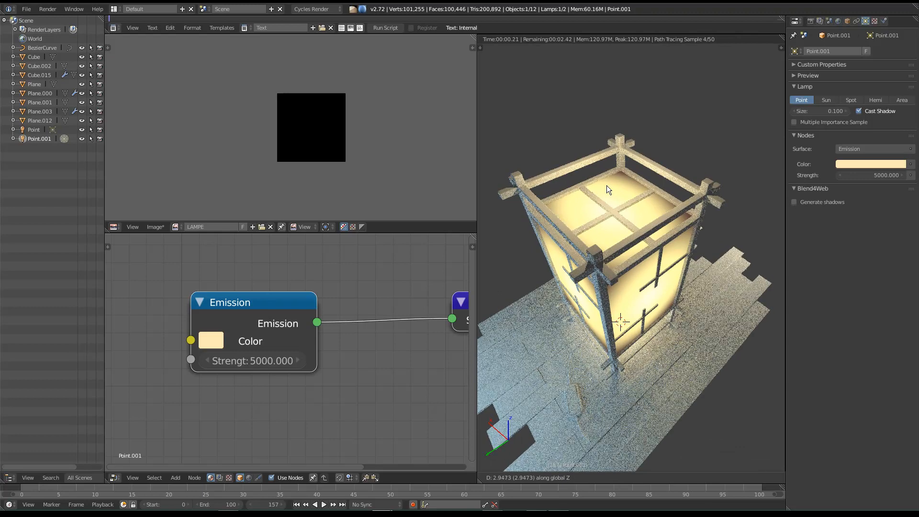
{"action": "left_click", "coordinate": [606, 182]}
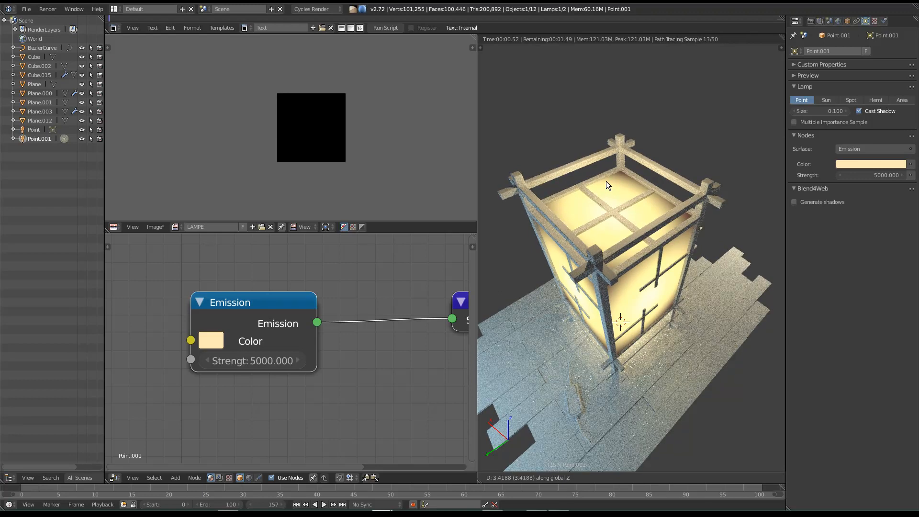
Change the upper point lamp's emission color to a paler, nearly white cream.
{"action": "left_click", "coordinate": [877, 164]}
{"action": "left_click", "coordinate": [866, 164]}
{"action": "left_click", "coordinate": [864, 165]}
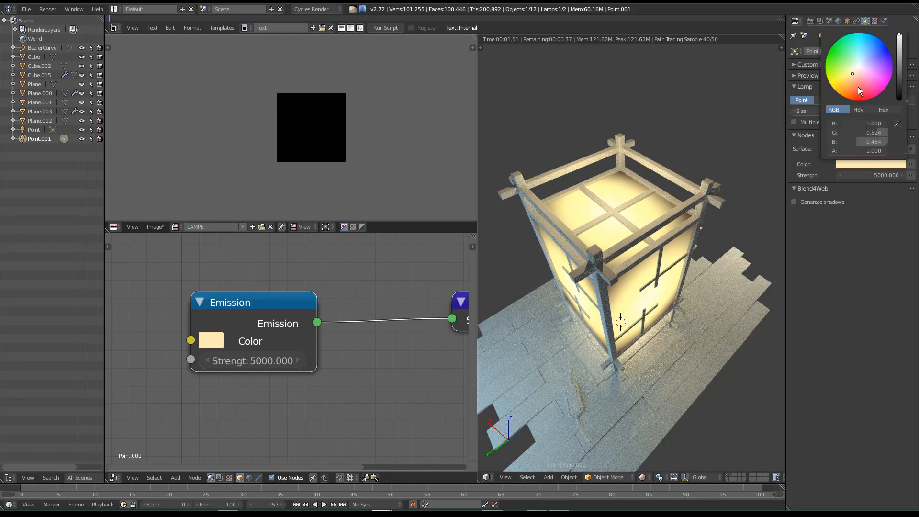
{"action": "left_click", "coordinate": [858, 73]}
{"action": "left_click", "coordinate": [857, 70]}
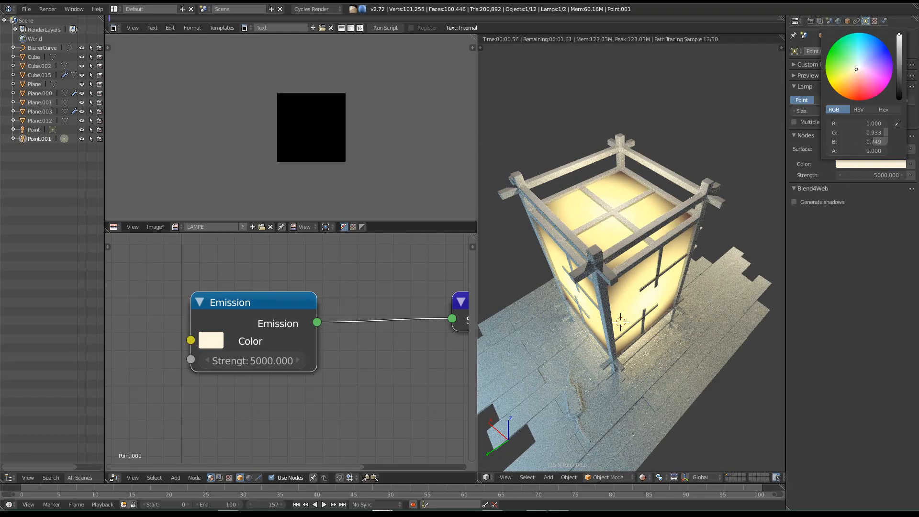
{"action": "left_click_drag", "start_coordinate": [857, 69], "coordinate": [857, 70]}
{"action": "left_click", "coordinate": [855, 71]}
{"action": "left_click_drag", "start_coordinate": [855, 71], "coordinate": [856, 68]}
Turn off Cast Shadow for the upper point lamp and check its placement above the box in solid shading.
{"action": "middle_click_drag", "start_coordinate": [619, 304], "coordinate": [496, 312]}
{"action": "middle_click_drag", "start_coordinate": [613, 316], "coordinate": [576, 331]}
{"action": "middle_click_drag", "start_coordinate": [663, 329], "coordinate": [827, 186]}
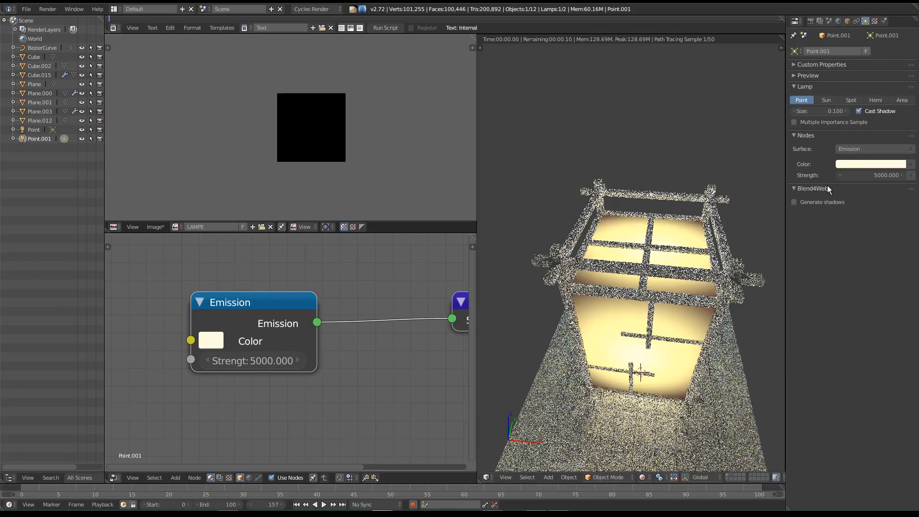
{"action": "left_click", "coordinate": [867, 113]}
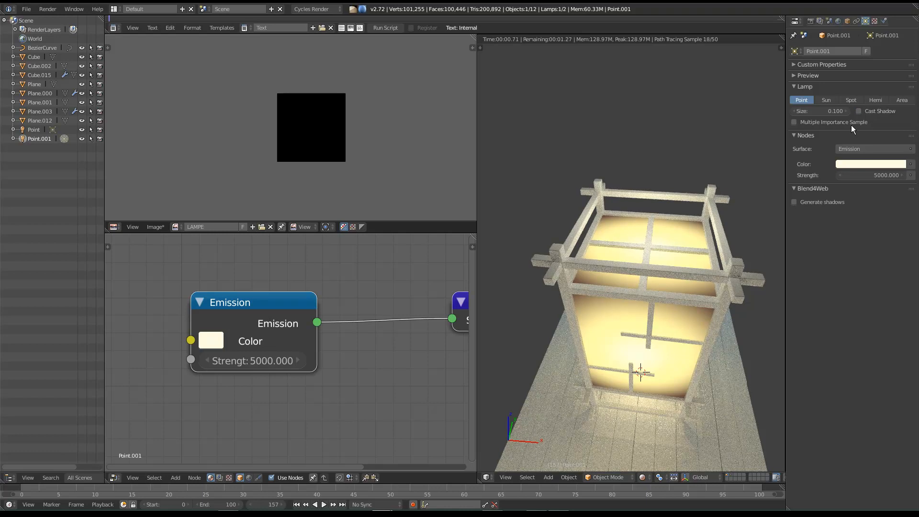
{"action": "mouse_move", "coordinate": [728, 274]}
{"action": "middle_mouse_down"}
{"action": "mouse_move", "coordinate": [642, 286]}
{"action": "mouse_move", "coordinate": [616, 268]}
{"action": "mouse_move", "coordinate": [644, 198]}
{"action": "middle_mouse_up"}
{"action": "key", "text": "shift+z"}
{"action": "middle_click_drag", "start_coordinate": [669, 308], "coordinate": [648, 312]}
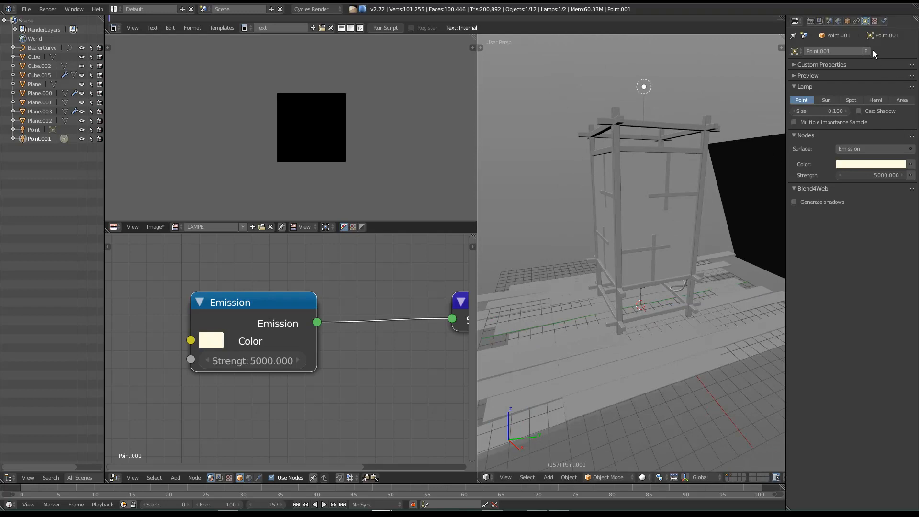
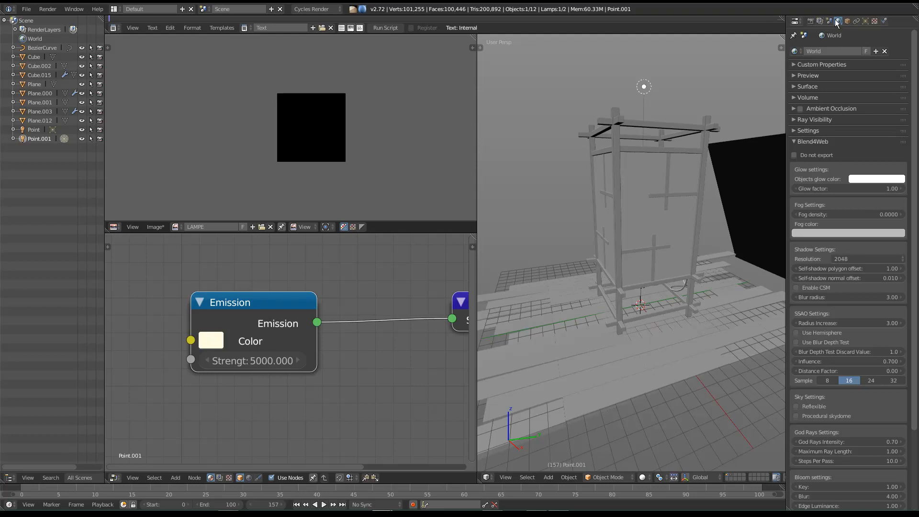
Change the world background color to a dark orange-brown and check its effect on the lamp in rendered shading.
{"action": "left_click", "coordinate": [817, 77]}
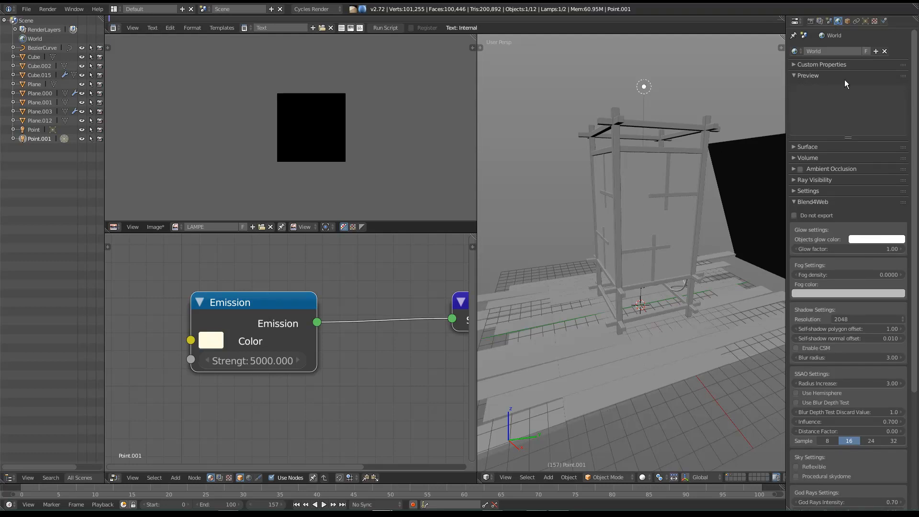
{"action": "left_click", "coordinate": [798, 149]}
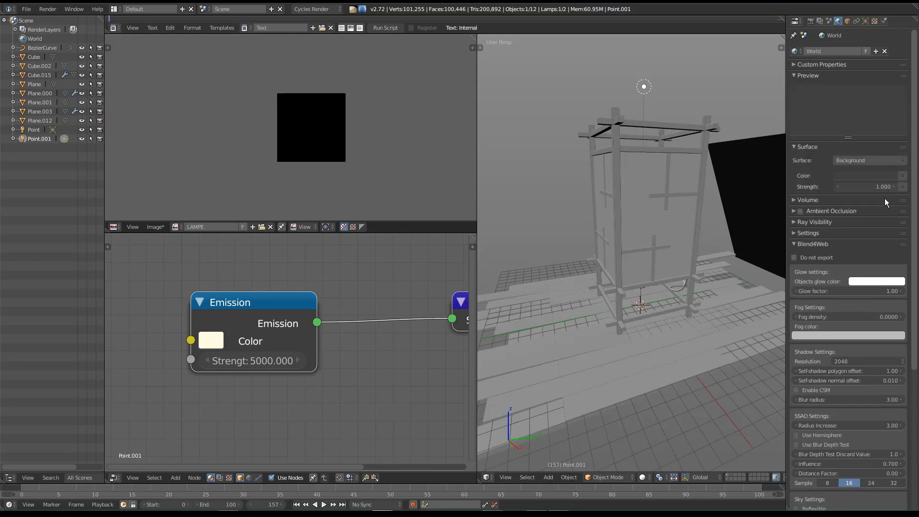
{"action": "left_click", "coordinate": [872, 176]}
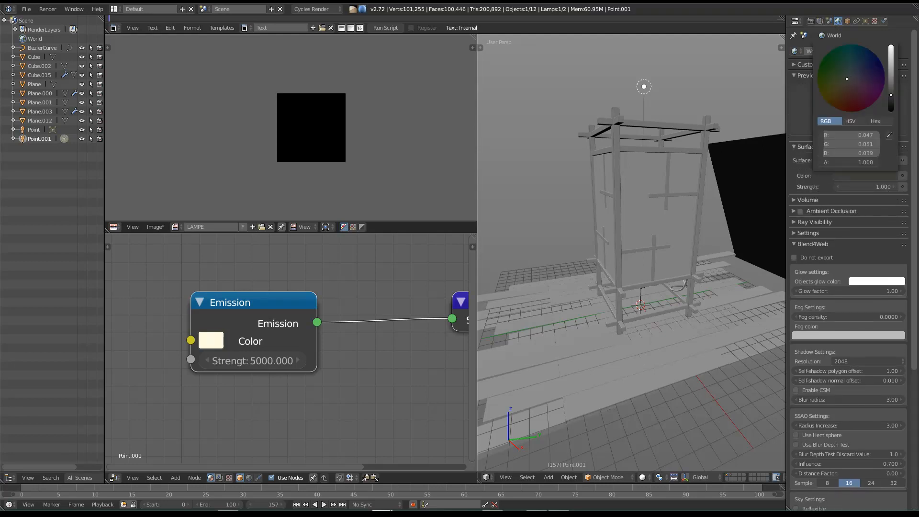
{"action": "left_click_drag", "start_coordinate": [848, 81], "coordinate": [837, 96]}
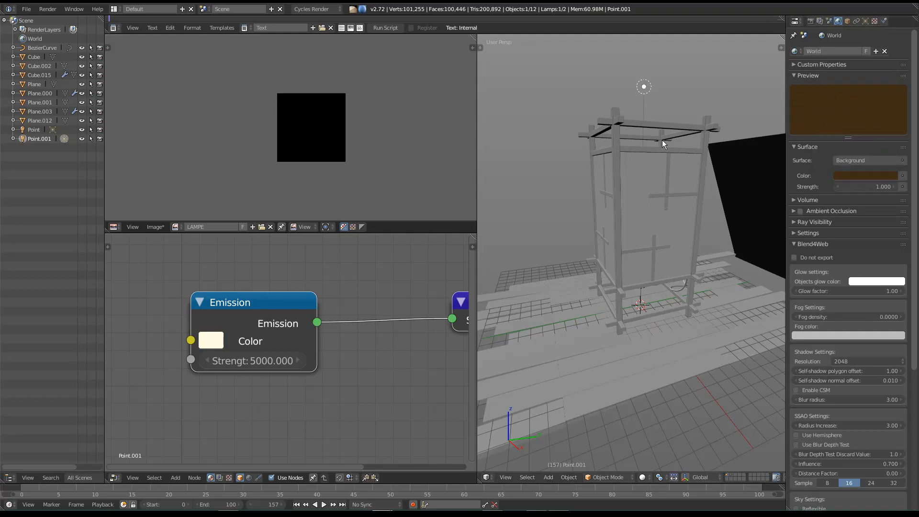
{"action": "key", "text": "shift+z"}
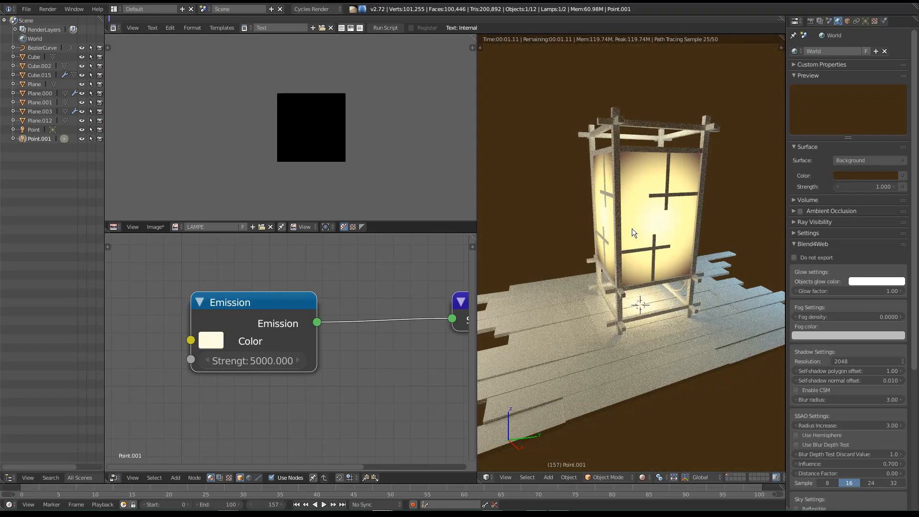
{"action": "middle_click_drag", "start_coordinate": [674, 222], "coordinate": [668, 235]}
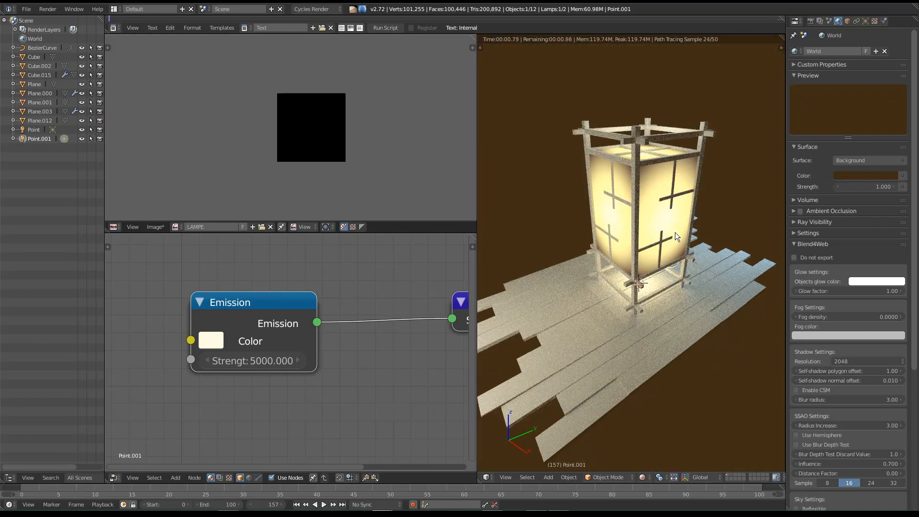
{"action": "scroll", "coordinate": [651, 251], "scroll_direction": "up", "scroll_amount": 3}
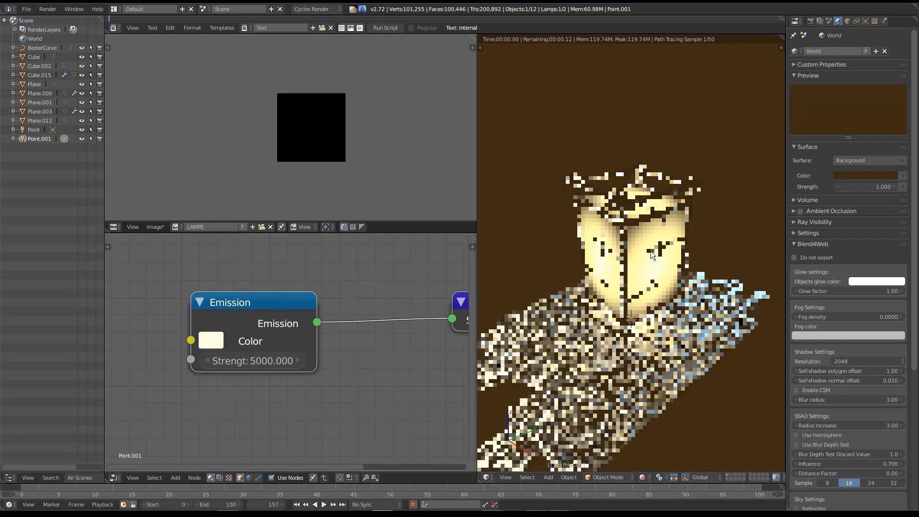
{"action": "scroll", "coordinate": [652, 252], "scroll_direction": "up", "scroll_amount": 1}
{"action": "middle_click_drag", "start_coordinate": [689, 291], "coordinate": [684, 297]}
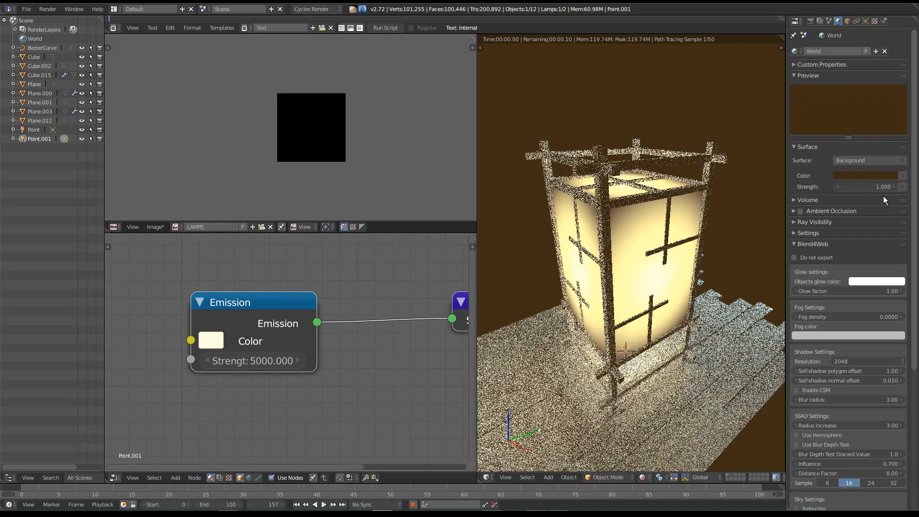
Raise the world background strength to 4 and shift its color to a more muted brown.
{"action": "left_click", "coordinate": [876, 187]}
{"action": "mouse_move", "coordinate": [877, 187]}
{"action": "left_mouse_down"}
{"action": "mouse_move", "coordinate": [895, 186]}
{"action": "mouse_move", "coordinate": [877, 186]}
{"action": "left_mouse_up"}
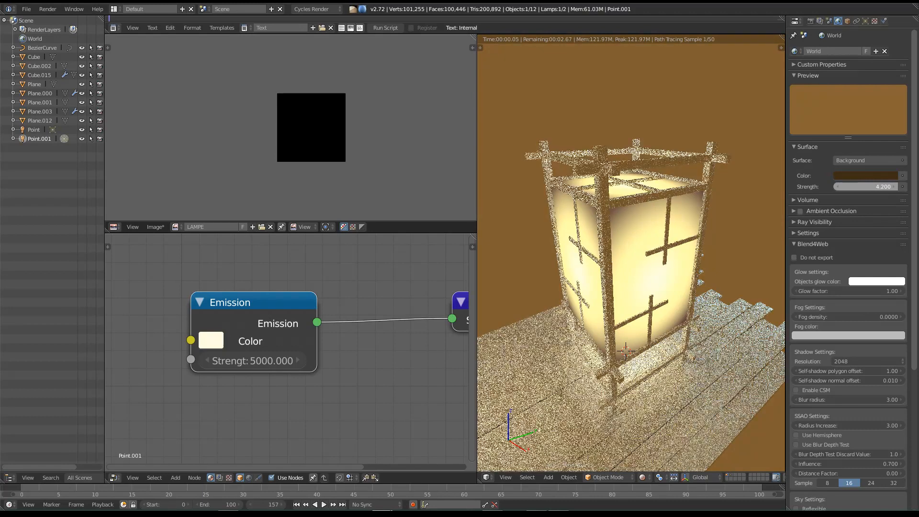
{"action": "left_click", "coordinate": [871, 177]}
{"action": "left_click_drag", "start_coordinate": [849, 102], "coordinate": [845, 88]}
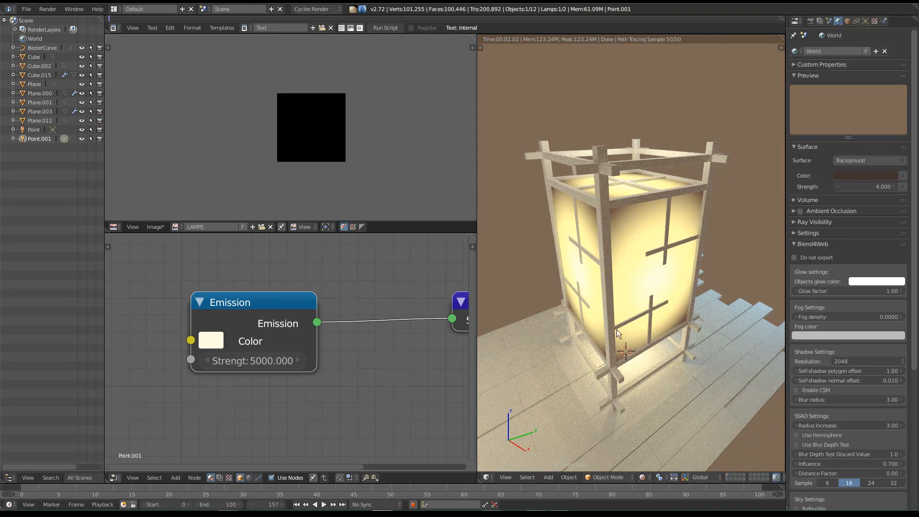
{"action": "middle_click_drag", "start_coordinate": [707, 363], "coordinate": [697, 342]}
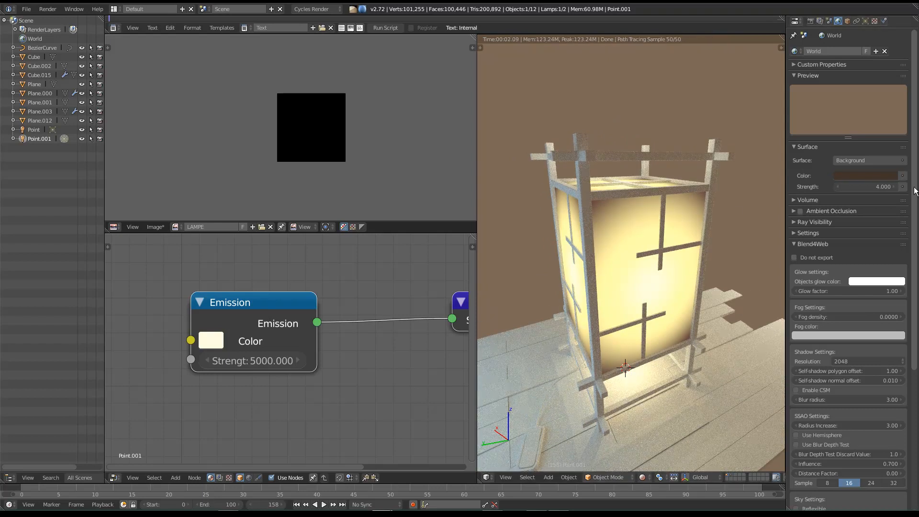
Assign an Environment Texture to the world color and open the image browser for it.
{"action": "left_click", "coordinate": [902, 175]}
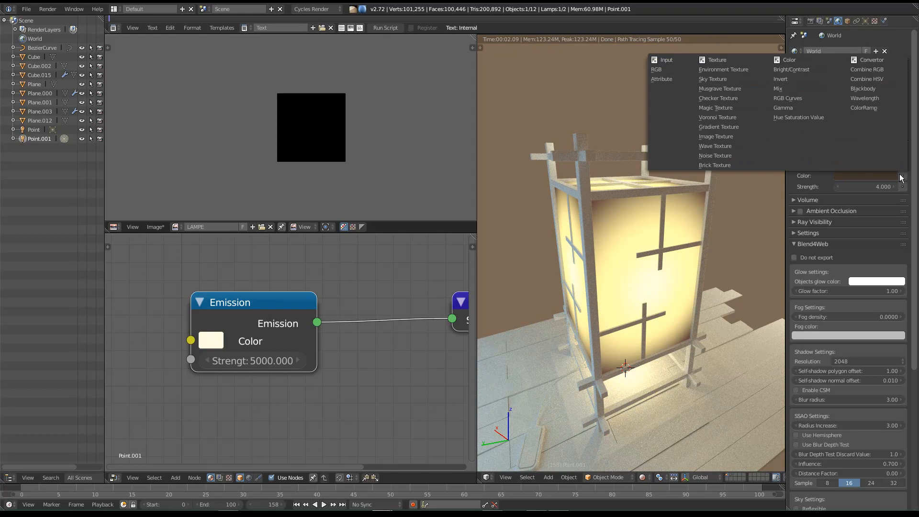
{"action": "left_click", "coordinate": [728, 71]}
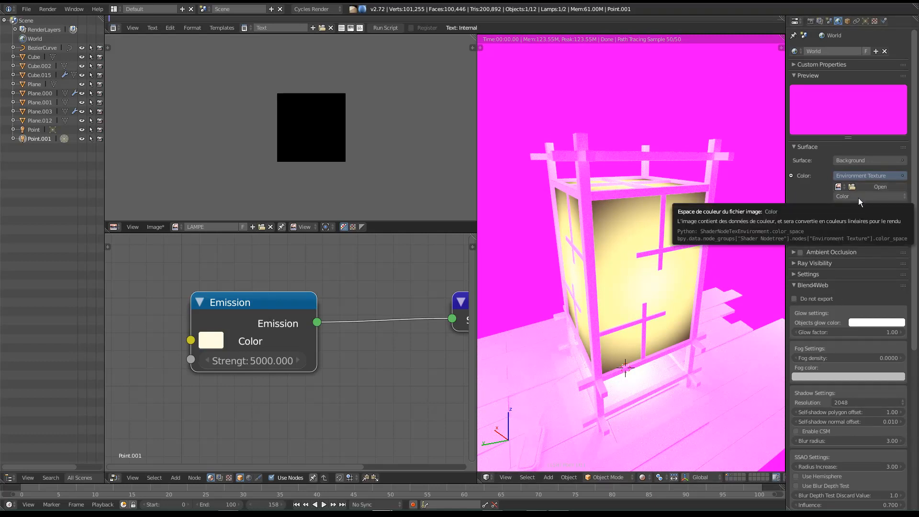
{"action": "left_click", "coordinate": [893, 187]}
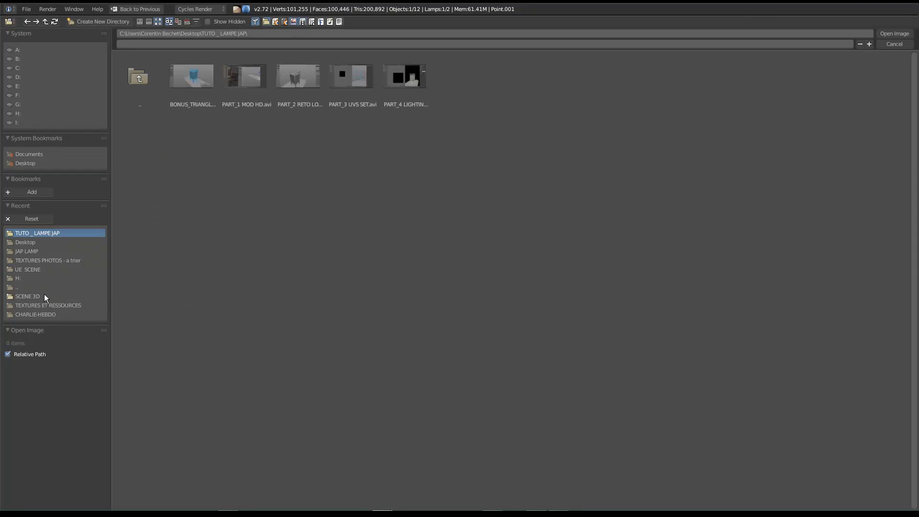
Look through the computer's drives for the folder that holds the HDRI image.
{"action": "left_click", "coordinate": [13, 123]}
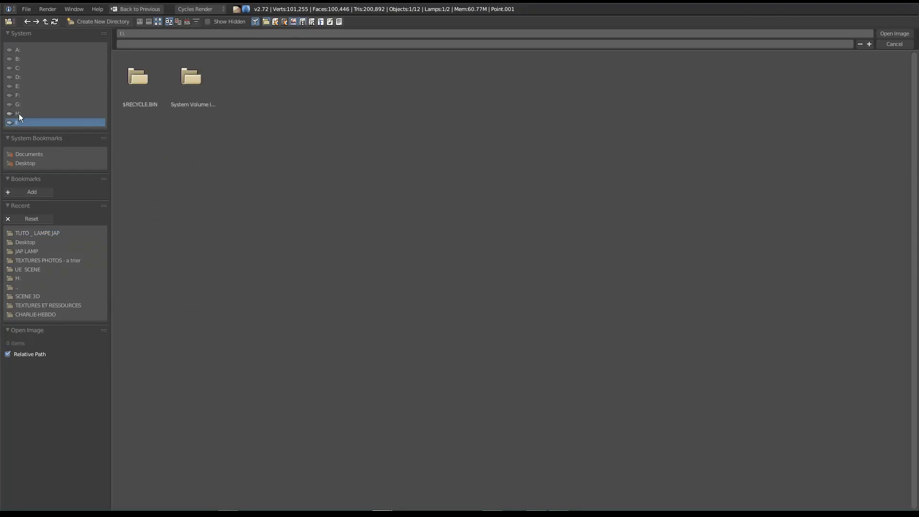
{"action": "left_click", "coordinate": [19, 114]}
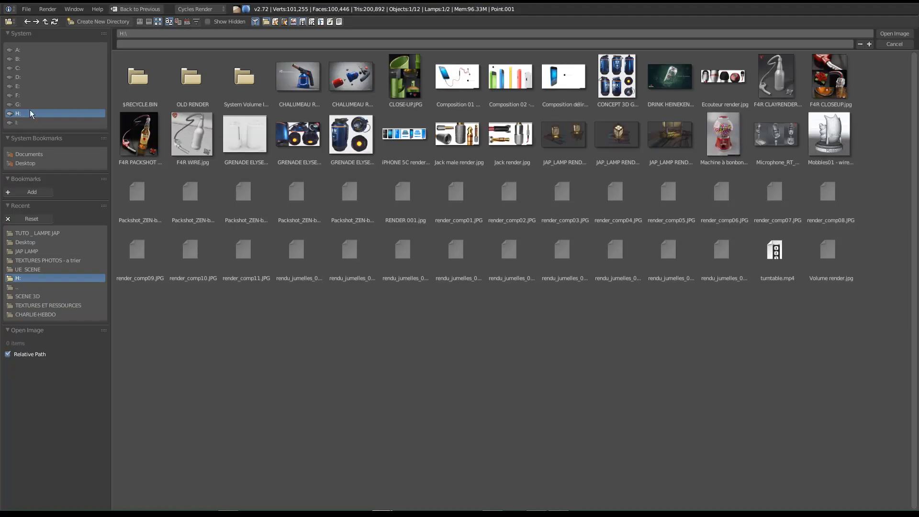
{"action": "left_click", "coordinate": [21, 104]}
{"action": "left_click", "coordinate": [21, 97]}
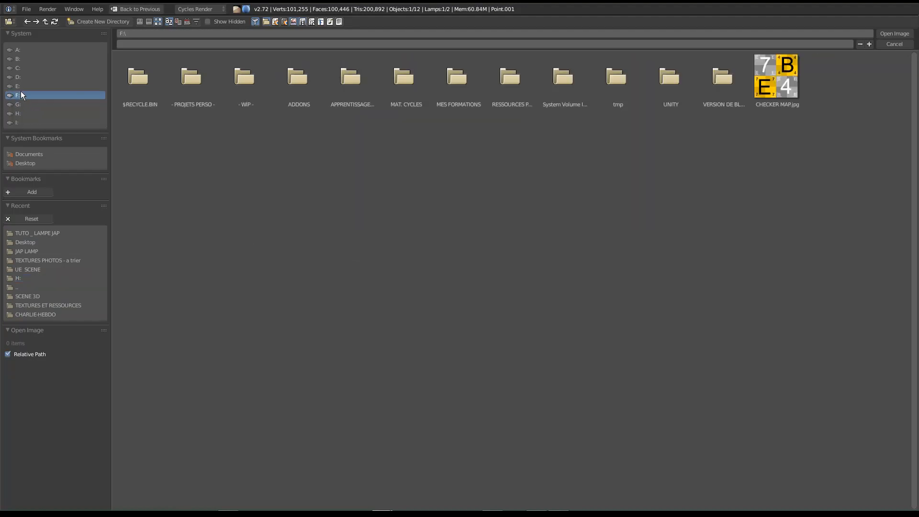
{"action": "left_click", "coordinate": [21, 87]}
{"action": "left_click", "coordinate": [22, 77]}
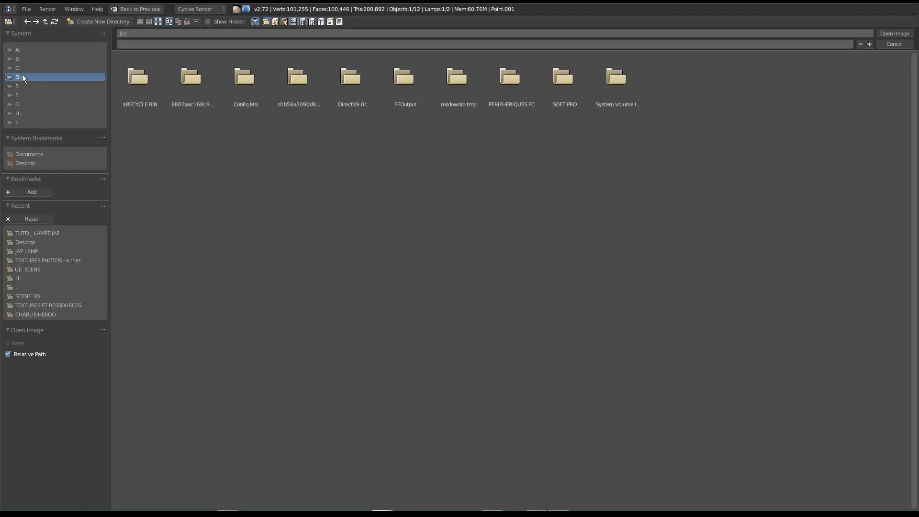
{"action": "left_click", "coordinate": [21, 68]}
{"action": "left_click", "coordinate": [21, 58]}
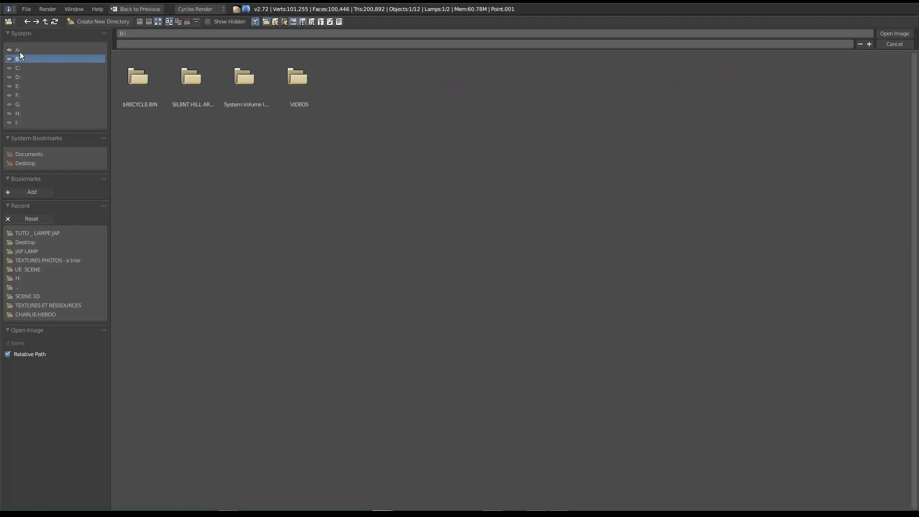
{"action": "left_click", "coordinate": [19, 51]}
{"action": "left_click", "coordinate": [19, 77]}
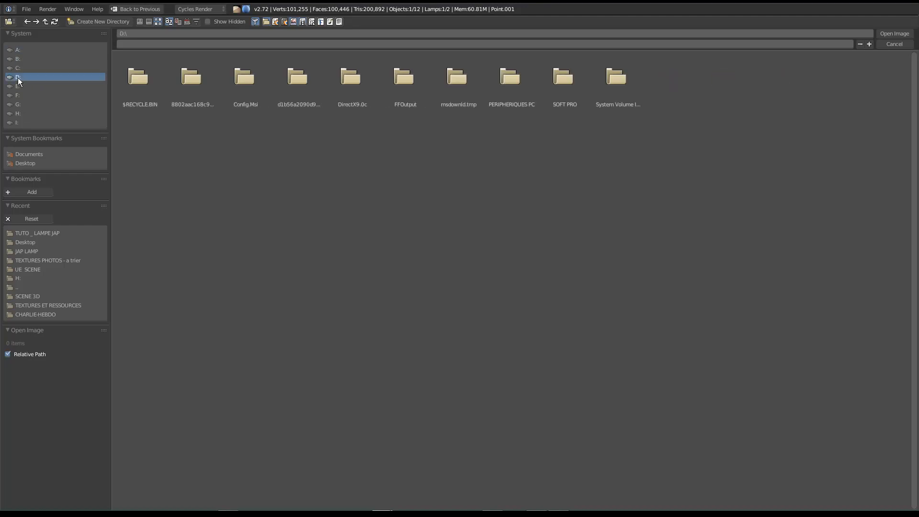
Load HDRI.hdr from the MICROPHONE\SHADERS folder on drive F: as the environment image and inspect the lamp's lighting from several angles.
{"action": "left_click", "coordinate": [21, 95]}
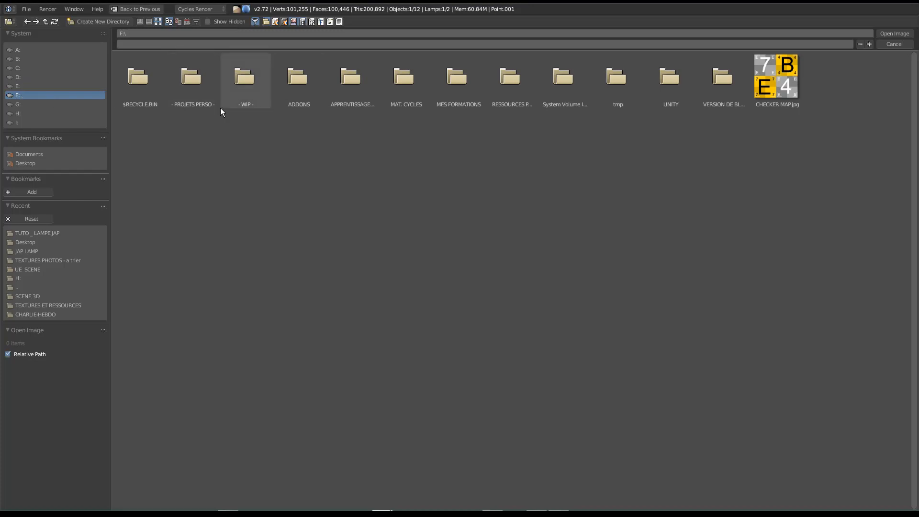
{"action": "left_click", "coordinate": [187, 78]}
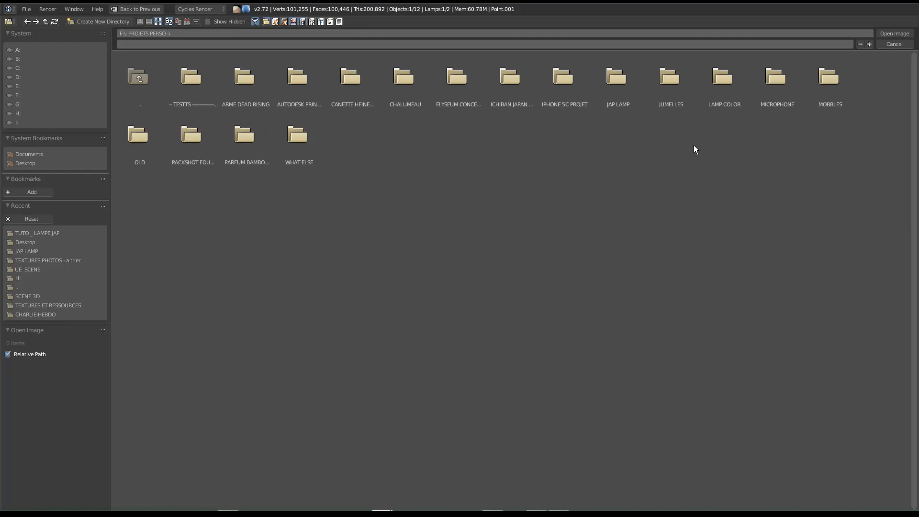
{"action": "left_click", "coordinate": [779, 94]}
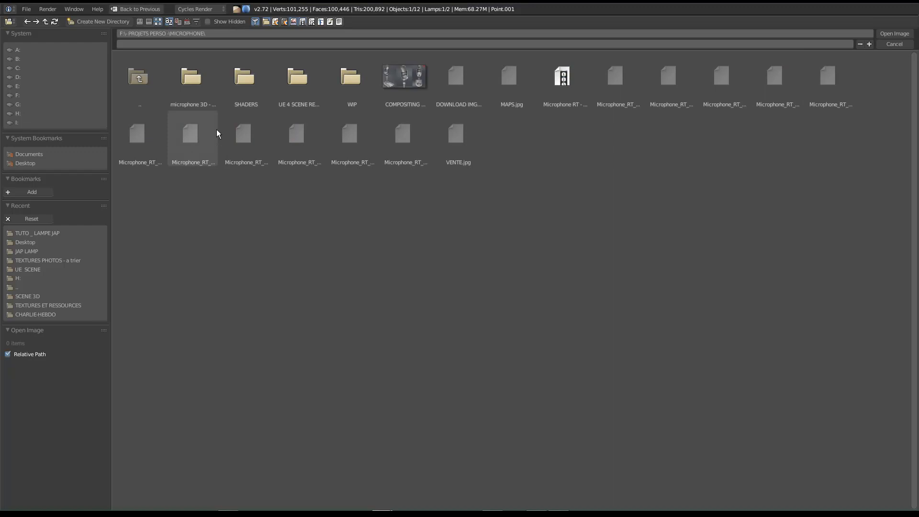
{"action": "left_click", "coordinate": [243, 102]}
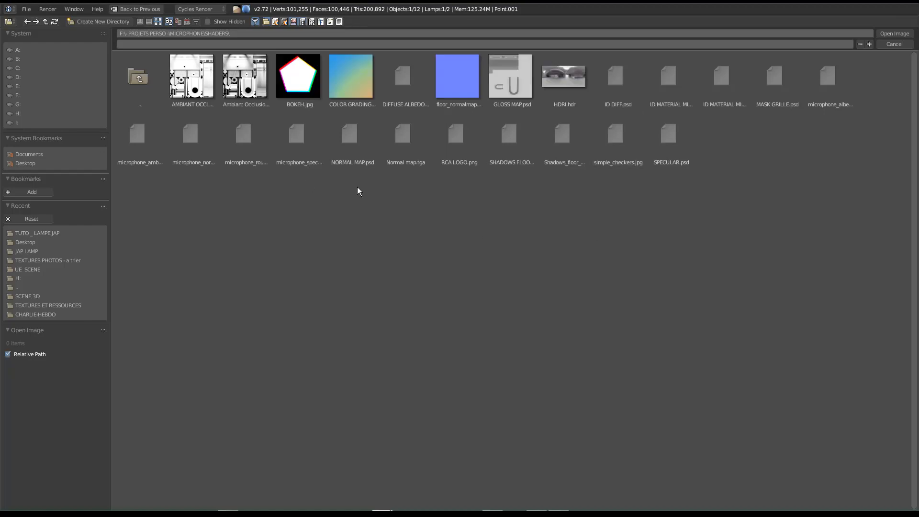
{"action": "double_click", "coordinate": [562, 82]}
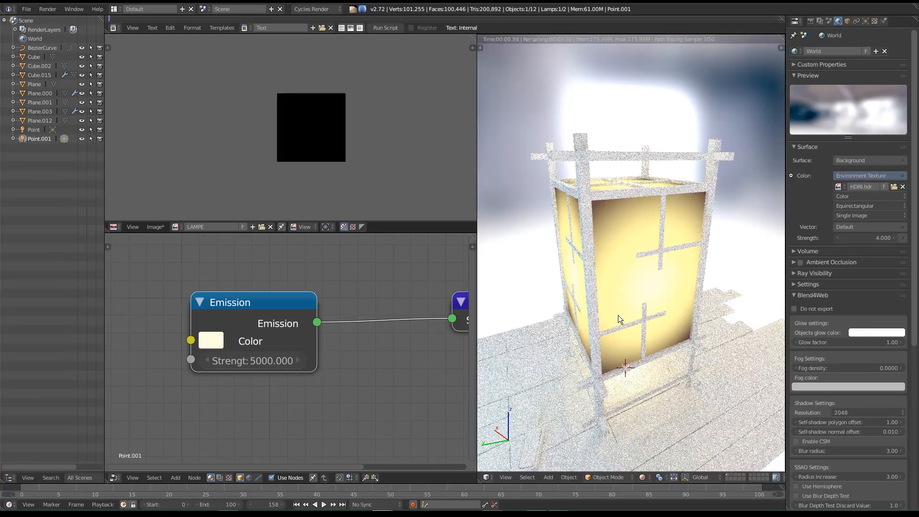
{"action": "middle_click_drag", "start_coordinate": [656, 265], "coordinate": [740, 235]}
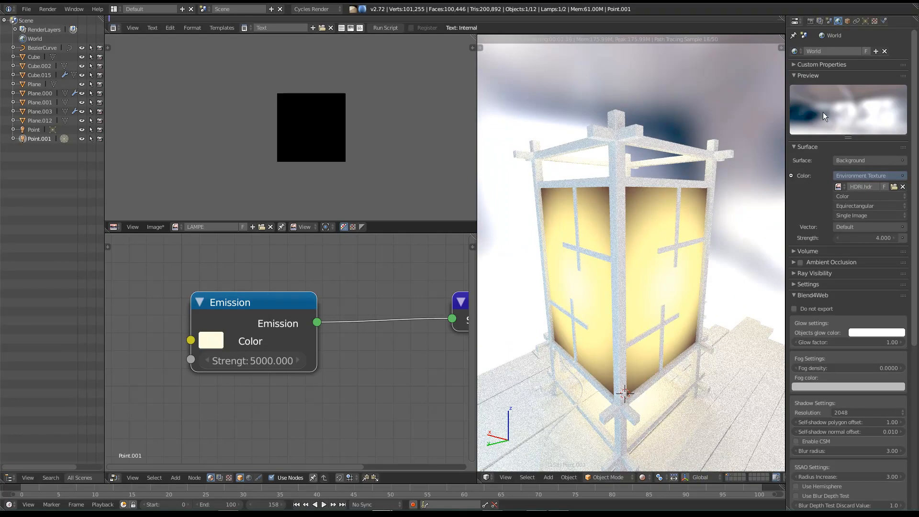
{"action": "middle_click_drag", "start_coordinate": [718, 144], "coordinate": [661, 179]}
{"action": "mouse_move", "coordinate": [766, 266]}
{"action": "middle_mouse_down"}
{"action": "mouse_move", "coordinate": [610, 264]}
{"action": "mouse_move", "coordinate": [602, 226]}
{"action": "mouse_move", "coordinate": [766, 283]}
{"action": "middle_mouse_up"}
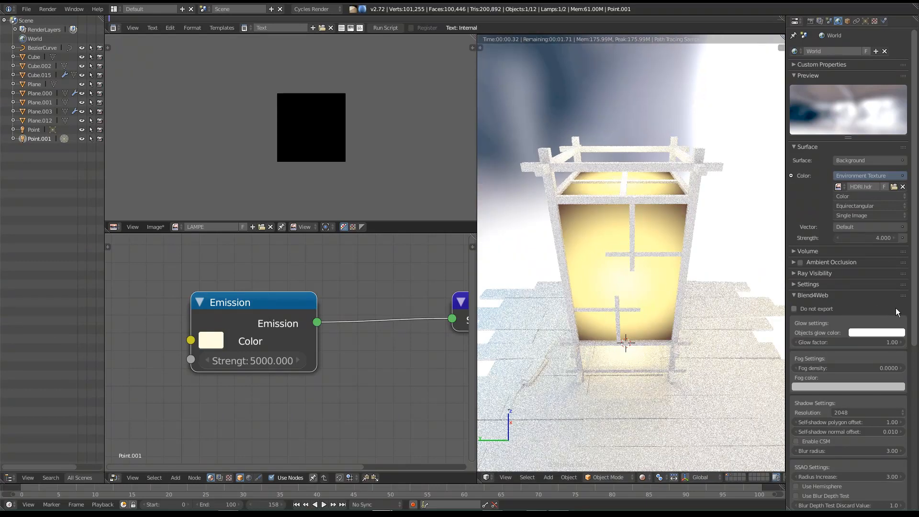
Test a world strength of 1, reduce it to 0.5, and review the lamp from several angles.
{"action": "left_click", "coordinate": [866, 238]}
{"action": "type", "text": "1"}
{"action": "key", "text": "Return"}
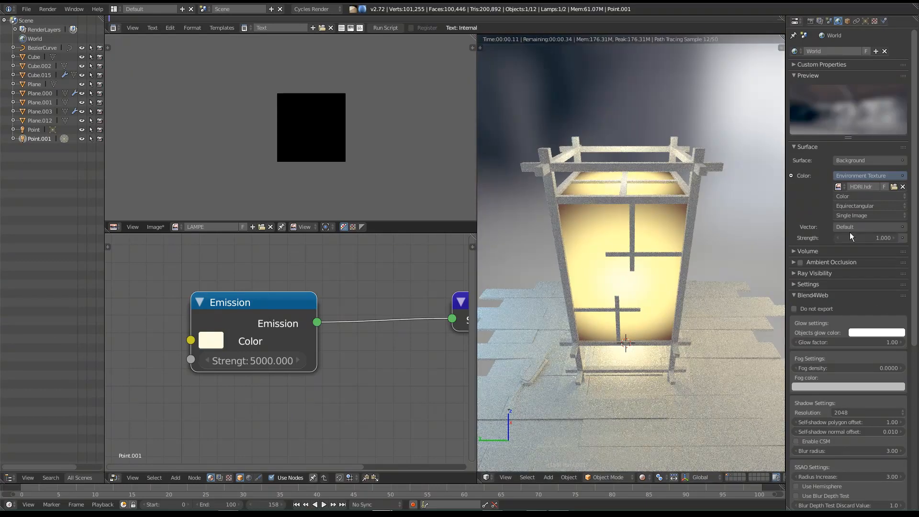
{"action": "left_click", "coordinate": [861, 237]}
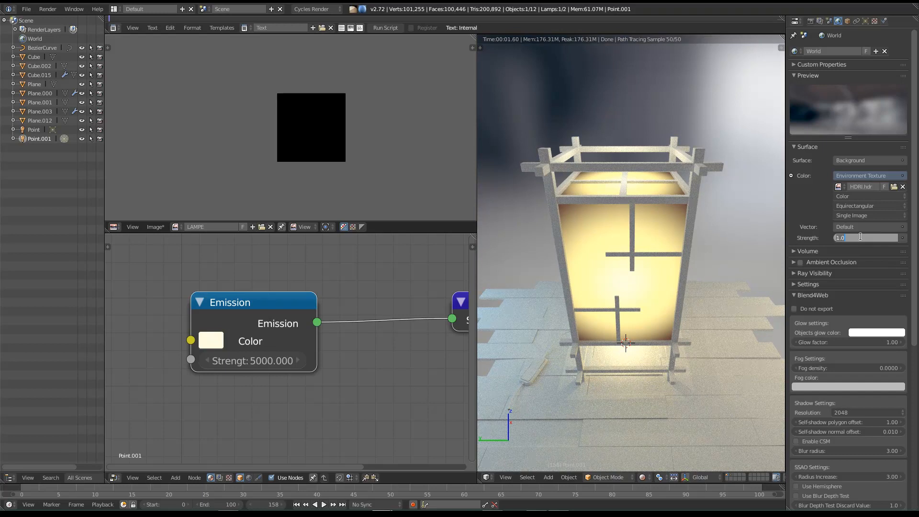
{"action": "type", "text": "0.5"}
{"action": "key", "text": "Return"}
{"action": "middle_click_drag", "start_coordinate": [760, 317], "coordinate": [693, 300]}
{"action": "middle_click_drag", "start_coordinate": [690, 206], "coordinate": [639, 241]}
{"action": "middle_click_drag", "start_coordinate": [690, 214], "coordinate": [769, 273]}
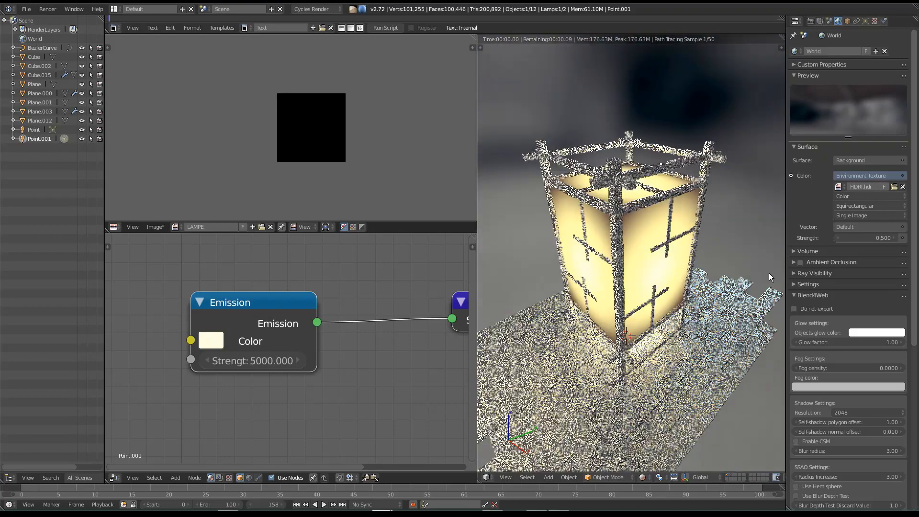
{"action": "middle_click_drag", "start_coordinate": [682, 364], "coordinate": [866, 271]}
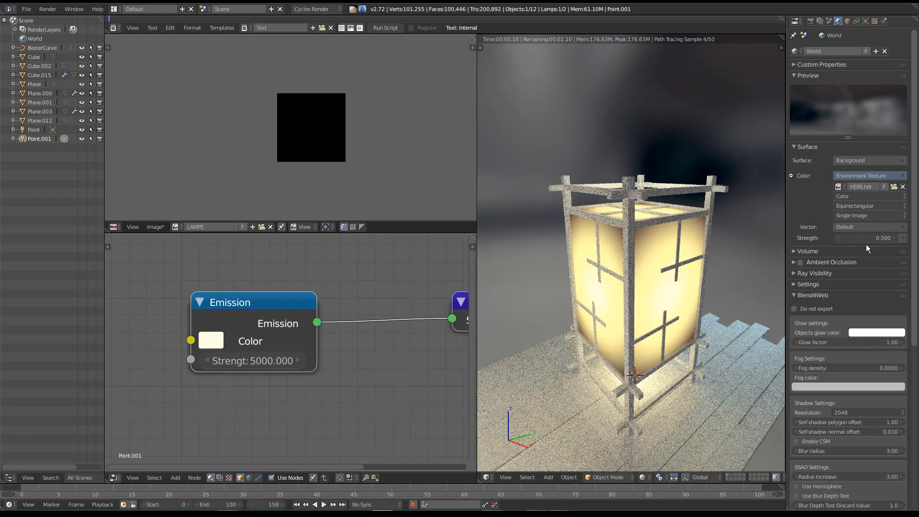
Unlink the HDRI image and remove the Environment Texture from the world color.
{"action": "left_click", "coordinate": [903, 186]}
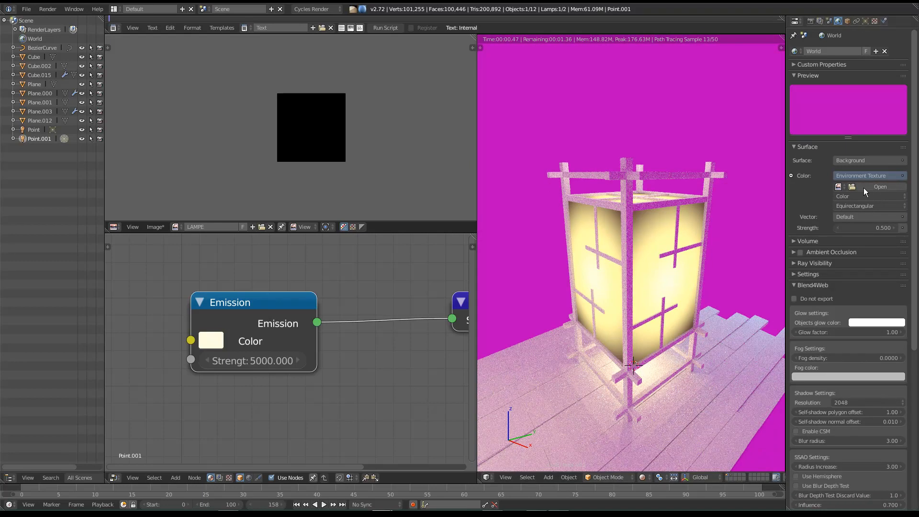
{"action": "left_click", "coordinate": [891, 176]}
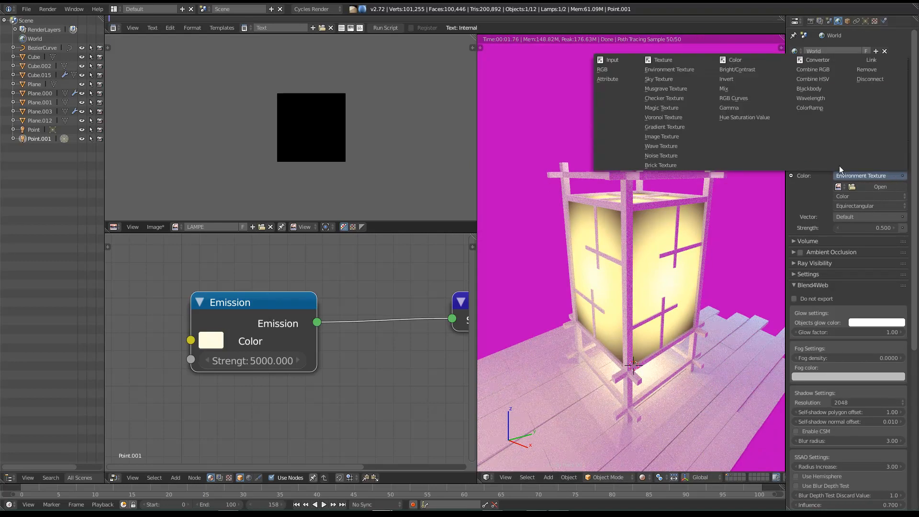
{"action": "left_click", "coordinate": [874, 70]}
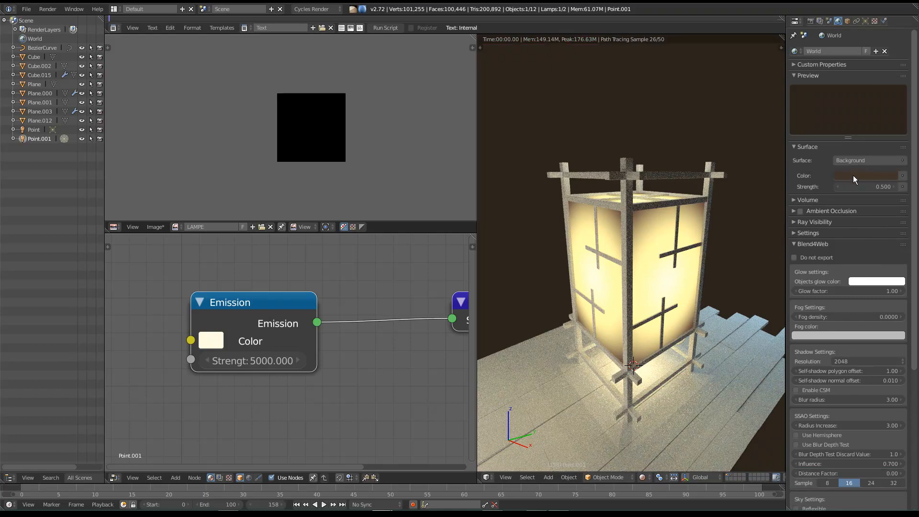
Brighten the world background color to a reddish brown (R 0.396, G 0.203, B 0.165) and review the lamp from several angles.
{"action": "left_click", "coordinate": [868, 177]}
{"action": "left_click", "coordinate": [849, 89]}
{"action": "left_click", "coordinate": [850, 88]}
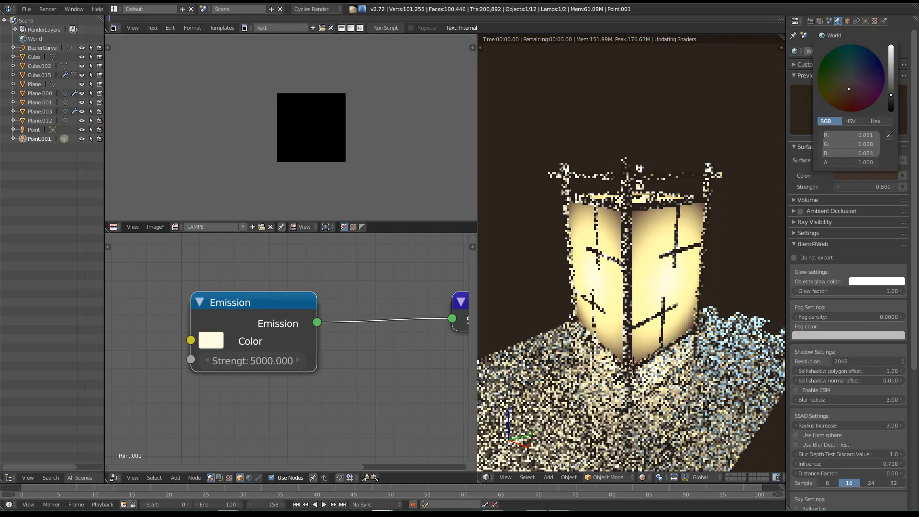
{"action": "left_click_drag", "start_coordinate": [891, 94], "coordinate": [892, 67]}
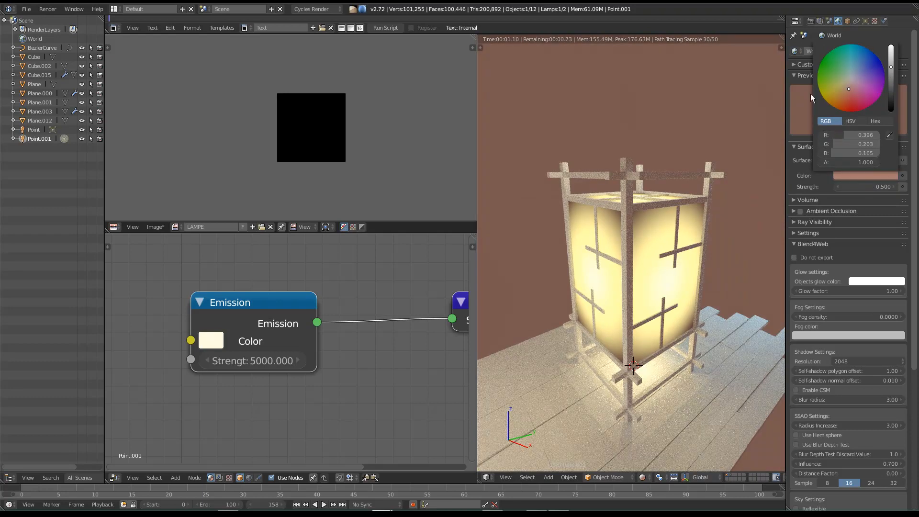
{"action": "mouse_move", "coordinate": [648, 338]}
{"action": "middle_mouse_down"}
{"action": "mouse_move", "coordinate": [629, 317]}
{"action": "mouse_move", "coordinate": [638, 333]}
{"action": "middle_mouse_up"}
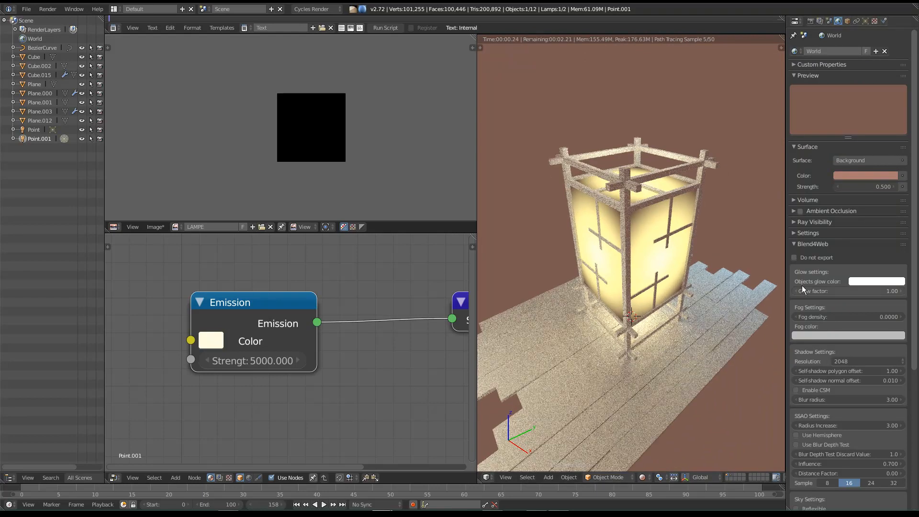
{"action": "middle_click_drag", "start_coordinate": [705, 312], "coordinate": [704, 305]}
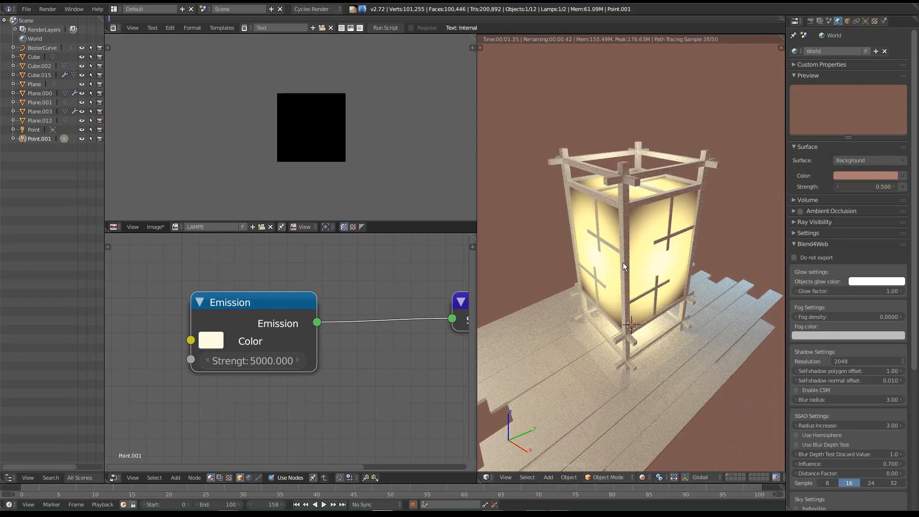
{"action": "middle_click_drag", "start_coordinate": [623, 262], "coordinate": [760, 249]}
{"action": "middle_click_drag", "start_coordinate": [695, 217], "coordinate": [692, 217]}
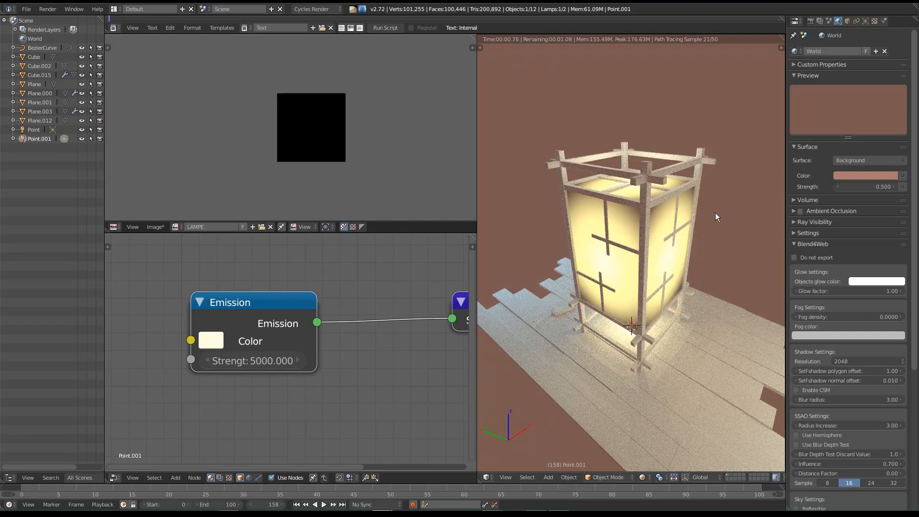
{"action": "middle_click_drag", "start_coordinate": [721, 151], "coordinate": [690, 126]}
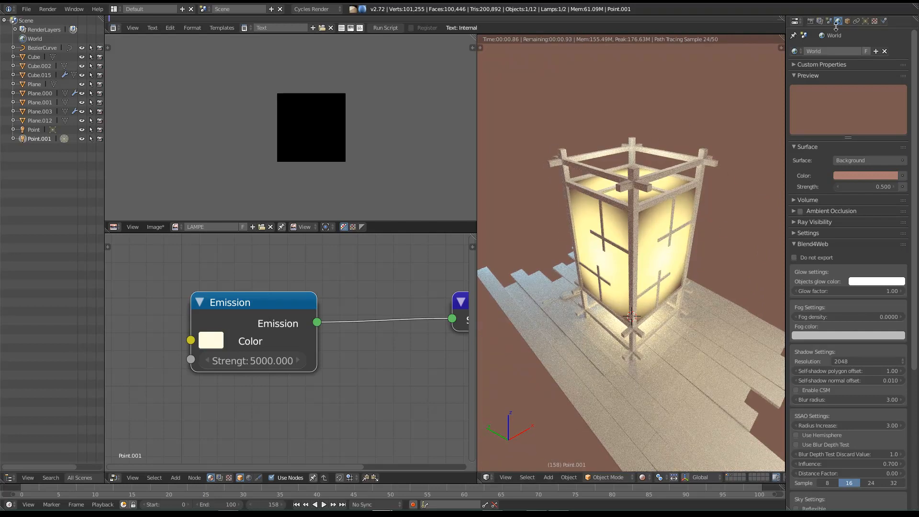
Try turning off the world's Camera ray visibility, and turn it back on.
{"action": "left_click", "coordinate": [802, 243]}
{"action": "left_click", "coordinate": [814, 222]}
{"action": "left_click", "coordinate": [818, 236]}
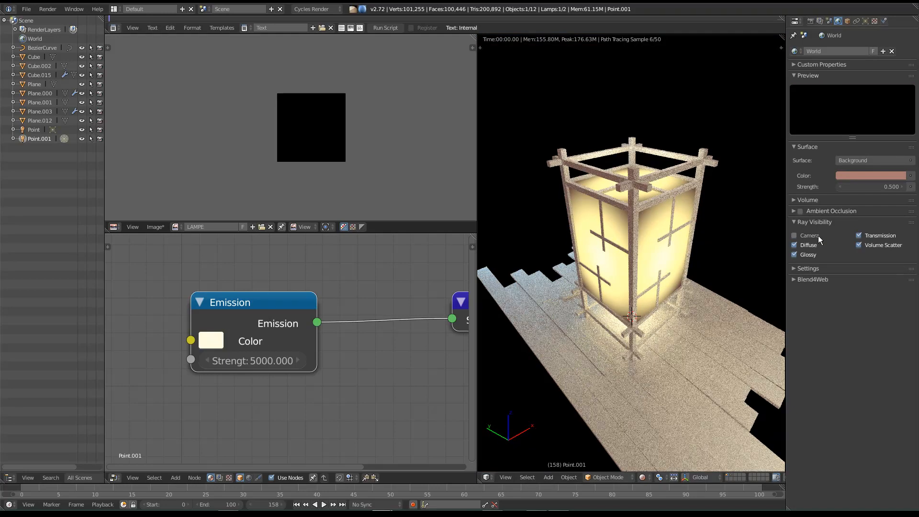
{"action": "left_click", "coordinate": [795, 235]}
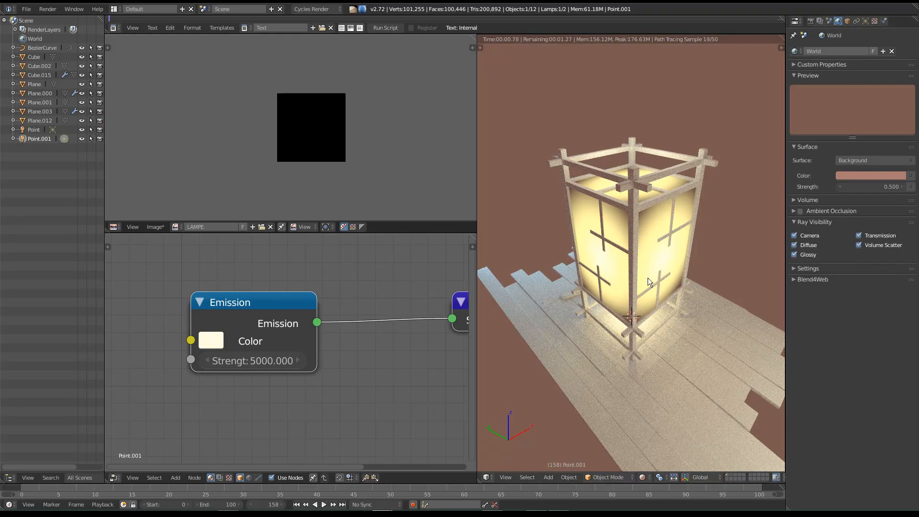
Set the world background strength to 0.85 and check the lighting around the lamp.
{"action": "scroll", "coordinate": [642, 281], "scroll_direction": "up", "scroll_amount": 1}
{"action": "left_click", "coordinate": [878, 185]}
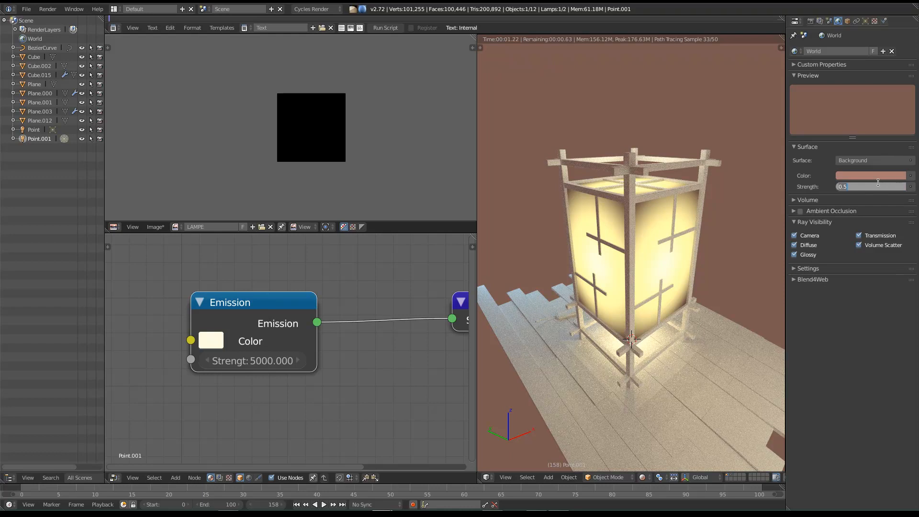
{"action": "type", "text": "0.85"}
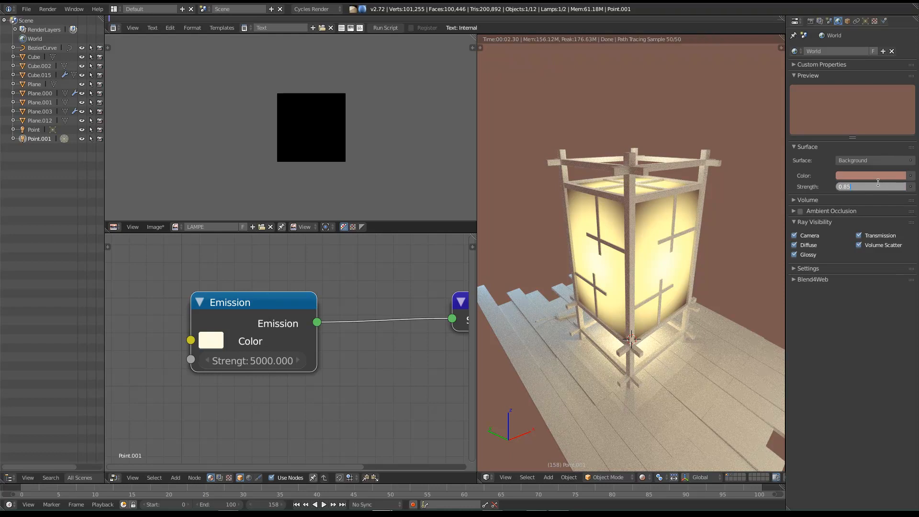
{"action": "key", "text": "Return"}
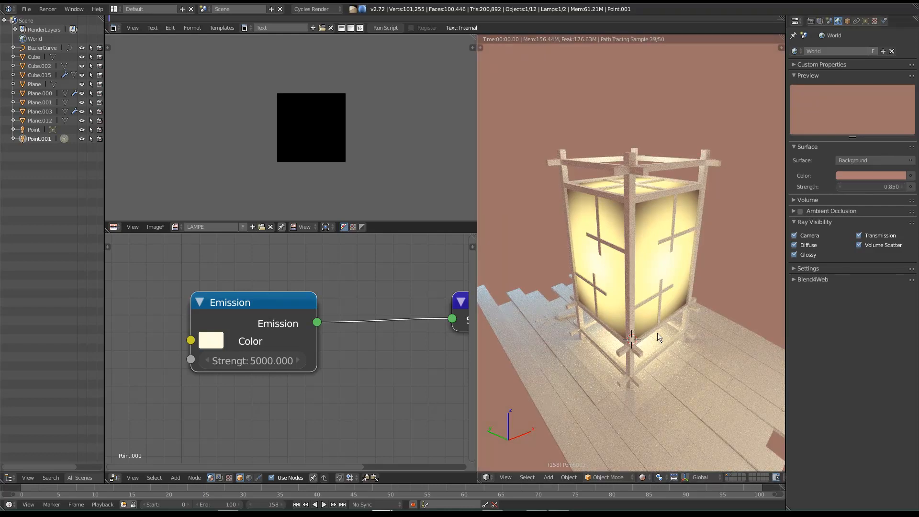
{"action": "middle_click_drag", "start_coordinate": [609, 312], "coordinate": [705, 308]}
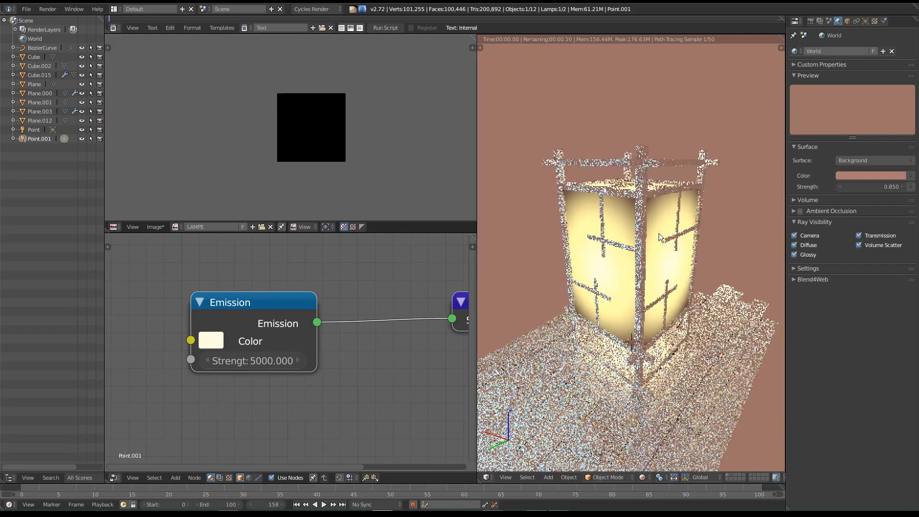
Shift the world background color to a warm tan (R 0.396, G 0.286, B 0.194) and inspect the lamp.
{"action": "left_click", "coordinate": [885, 177]}
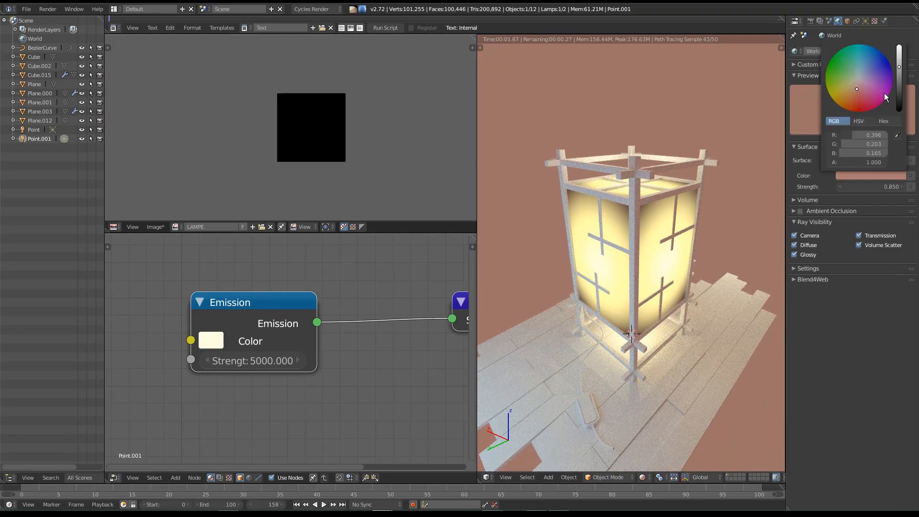
{"action": "left_click_drag", "start_coordinate": [899, 60], "coordinate": [899, 67]}
{"action": "left_click_drag", "start_coordinate": [857, 88], "coordinate": [855, 86]}
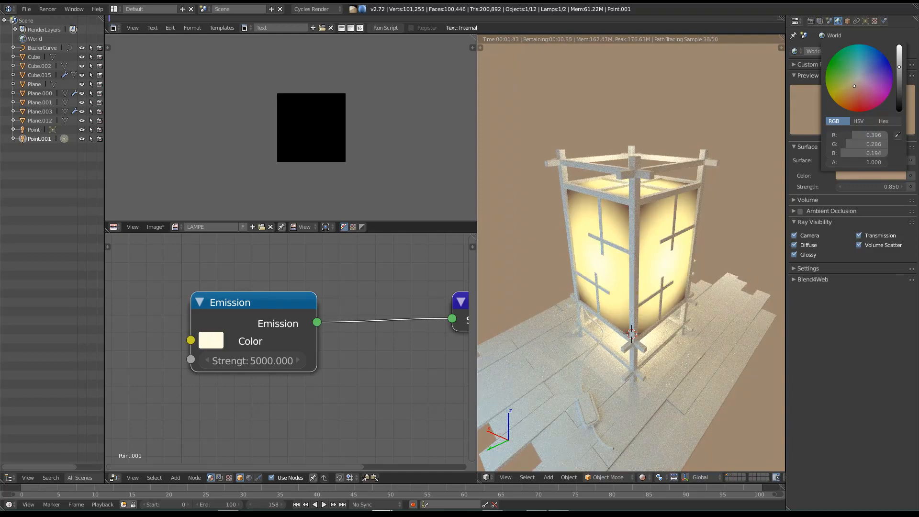
{"action": "middle_click_drag", "start_coordinate": [703, 243], "coordinate": [621, 314]}
{"action": "middle_click_drag", "start_coordinate": [692, 292], "coordinate": [673, 279]}
Set the world background strength to 0.65 and review the lamp from other angles.
{"action": "left_click", "coordinate": [891, 186]}
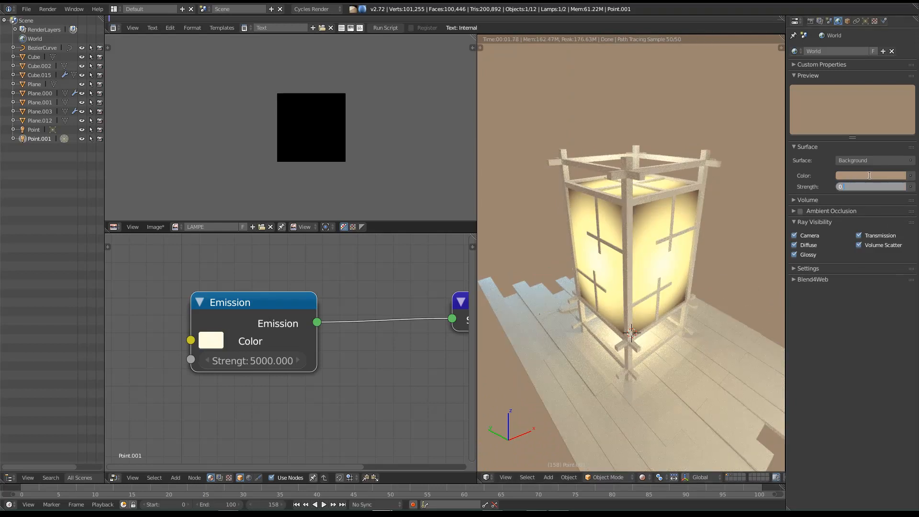
{"action": "key", "text": "Return"}
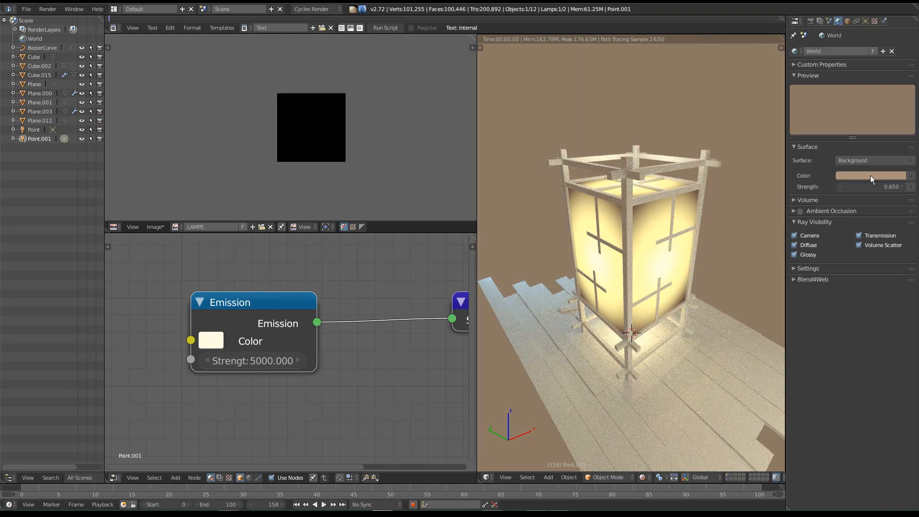
{"action": "middle_click_drag", "start_coordinate": [685, 260], "coordinate": [665, 288]}
{"action": "middle_click_drag", "start_coordinate": [673, 237], "coordinate": [622, 280]}
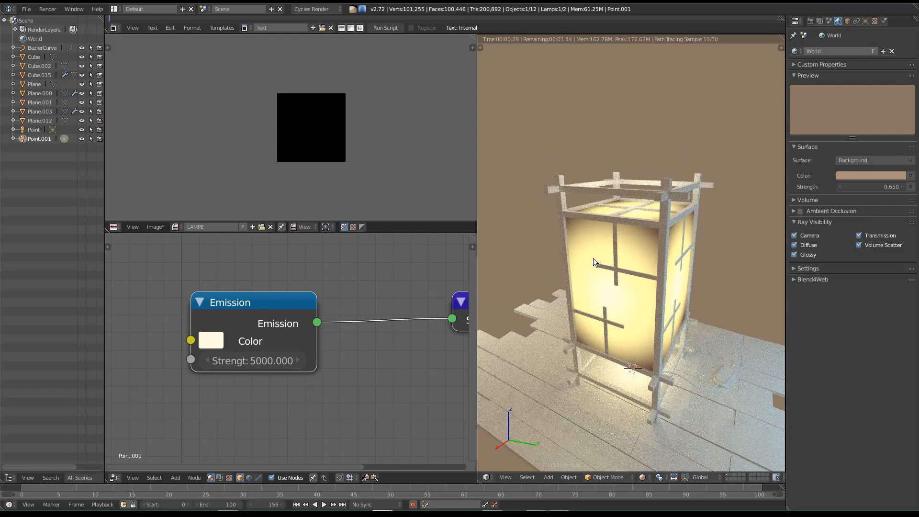
Set the Emission strength of the lamp's paper panel material to 2 and inspect the glow from above and the side.
{"action": "right_click", "coordinate": [584, 235]}
{"action": "left_click", "coordinate": [337, 359]}
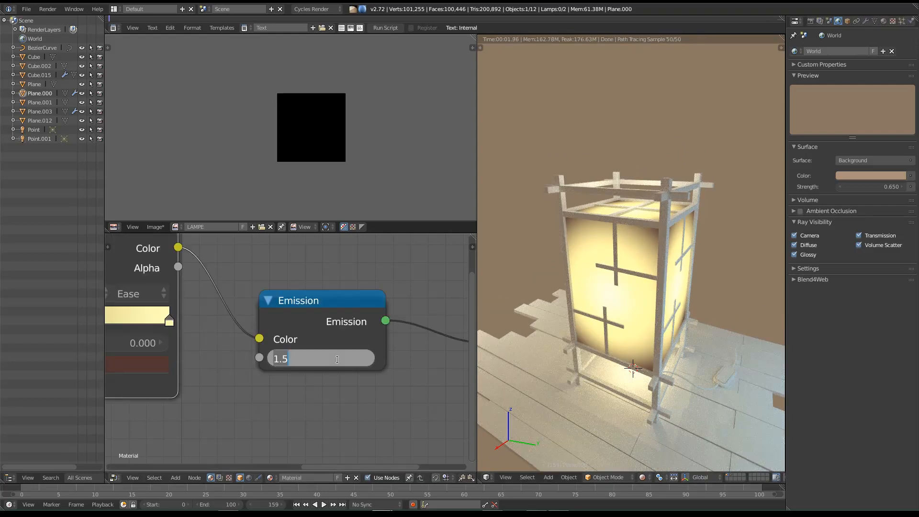
{"action": "type", "text": "2"}
{"action": "key", "text": "Return"}
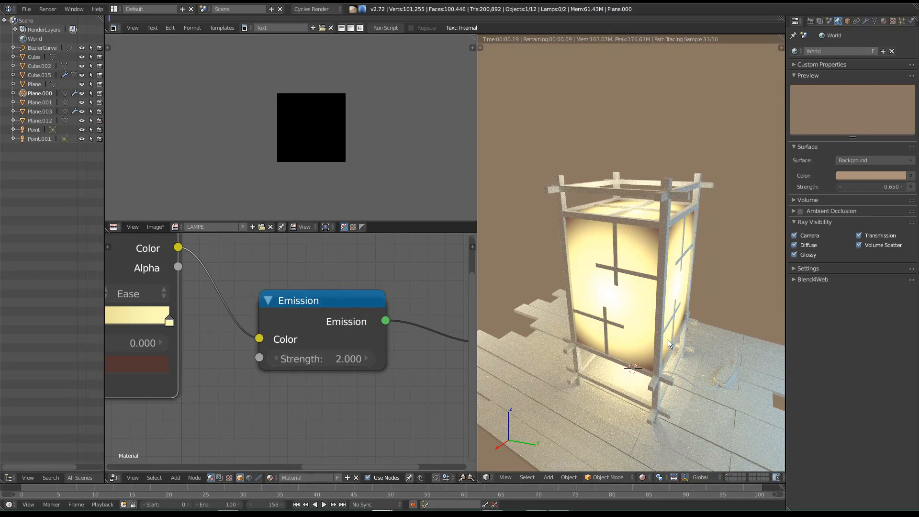
{"action": "middle_click_drag", "start_coordinate": [756, 329], "coordinate": [610, 338]}
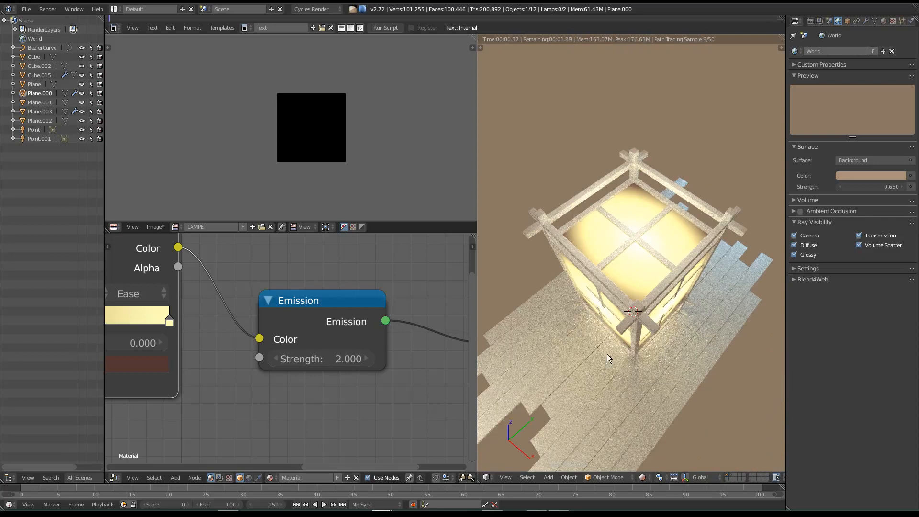
{"action": "middle_click_drag", "start_coordinate": [605, 373], "coordinate": [692, 303]}
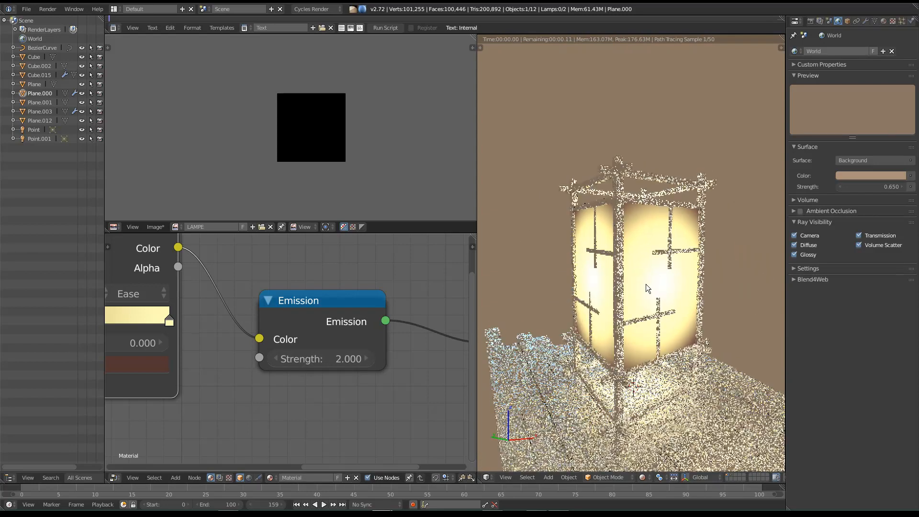
Move the middle color stop of the paper material's ColorRamp to position 0.481 and check the gradient on the panels.
{"action": "middle_click_drag", "start_coordinate": [303, 321], "coordinate": [276, 323]}
{"action": "mouse_move", "coordinate": [205, 320]}
{"action": "left_mouse_down"}
{"action": "mouse_move", "coordinate": [192, 321]}
{"action": "mouse_move", "coordinate": [207, 319]}
{"action": "left_mouse_up"}
{"action": "middle_click_drag", "start_coordinate": [589, 280], "coordinate": [605, 328]}
{"action": "key", "text": "Right"}
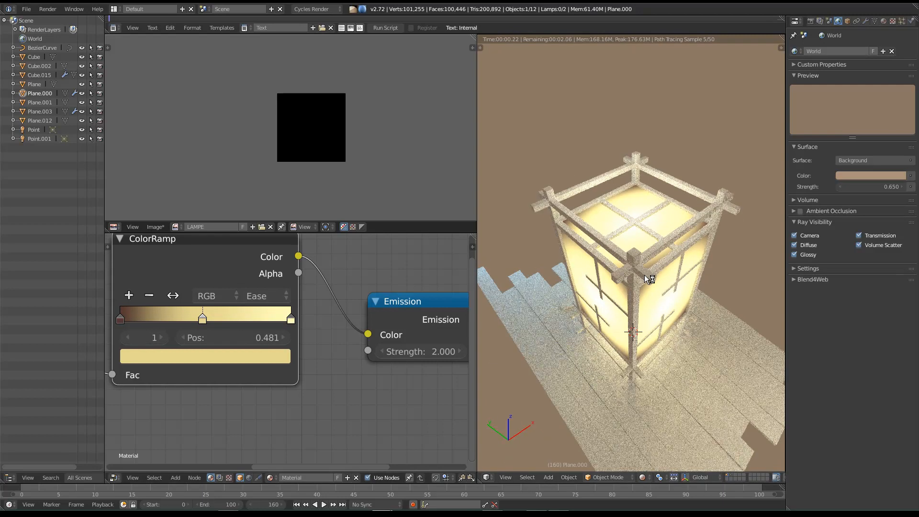
{"action": "right_click", "coordinate": [638, 202]}
{"action": "key", "text": "Tab"}
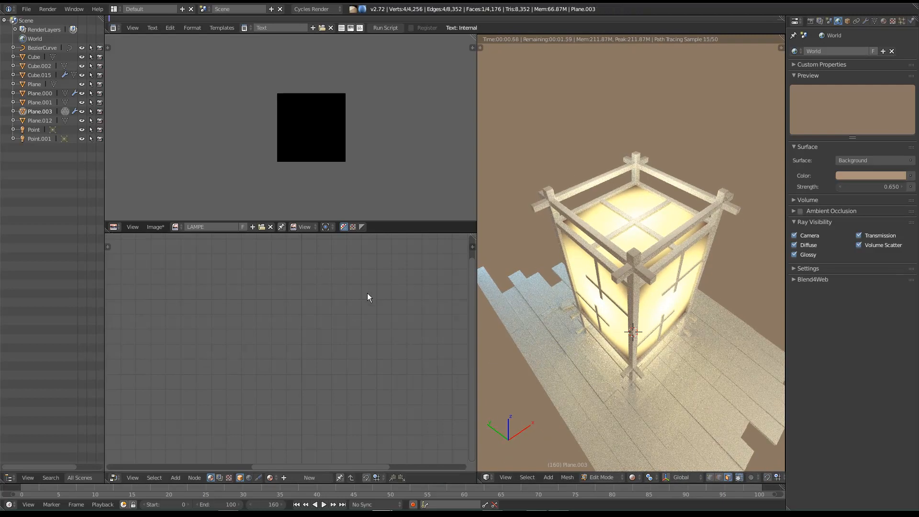
{"action": "scroll", "coordinate": [308, 156], "scroll_direction": "down", "scroll_amount": 1}
{"action": "key", "text": "shift+z"}
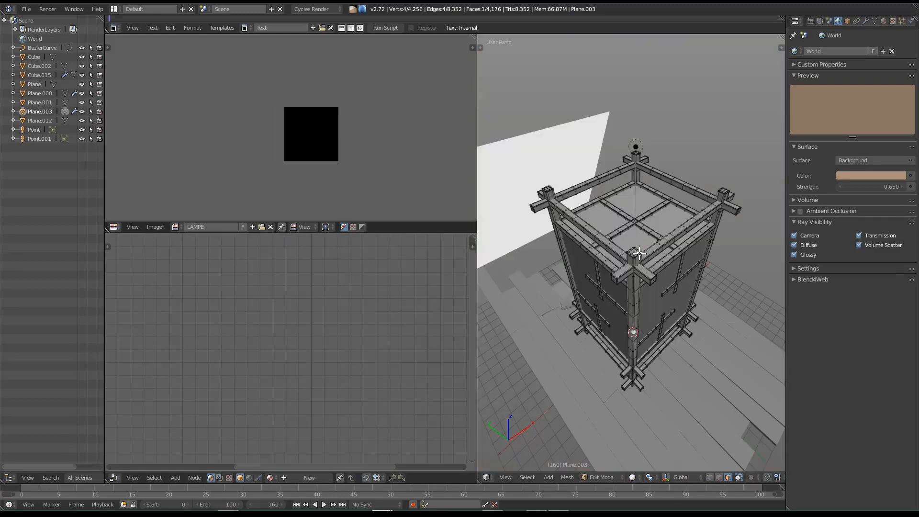
{"action": "key", "text": "Tab"}
Put the paper panels in Edit Mode and scale their UV layout up slightly while watching the gradient in the rendered view.
{"action": "right_click", "coordinate": [631, 238]}
{"action": "key", "text": "Tab"}
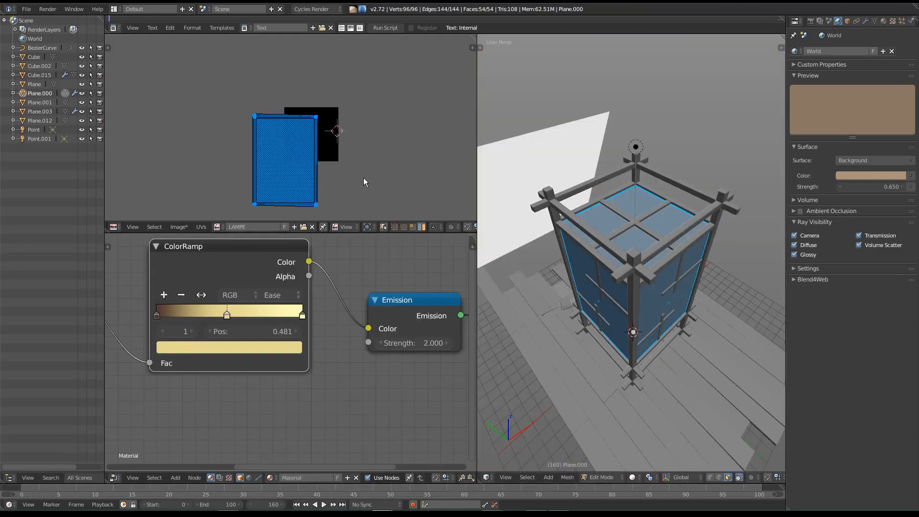
{"action": "key", "text": "shift+z"}
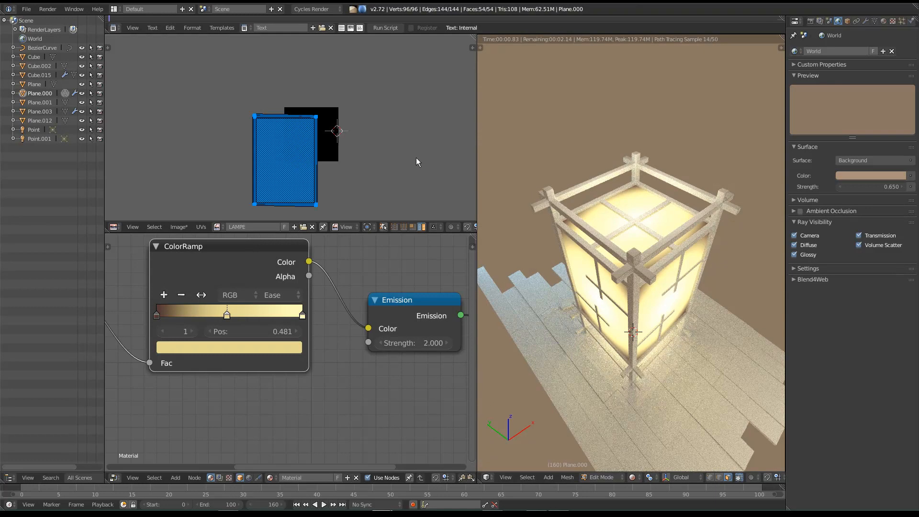
{"action": "key", "text": "s"}
{"action": "left_click", "coordinate": [413, 158]}
{"action": "middle_click_drag", "start_coordinate": [664, 350], "coordinate": [639, 299]}
{"action": "key", "text": "s"}
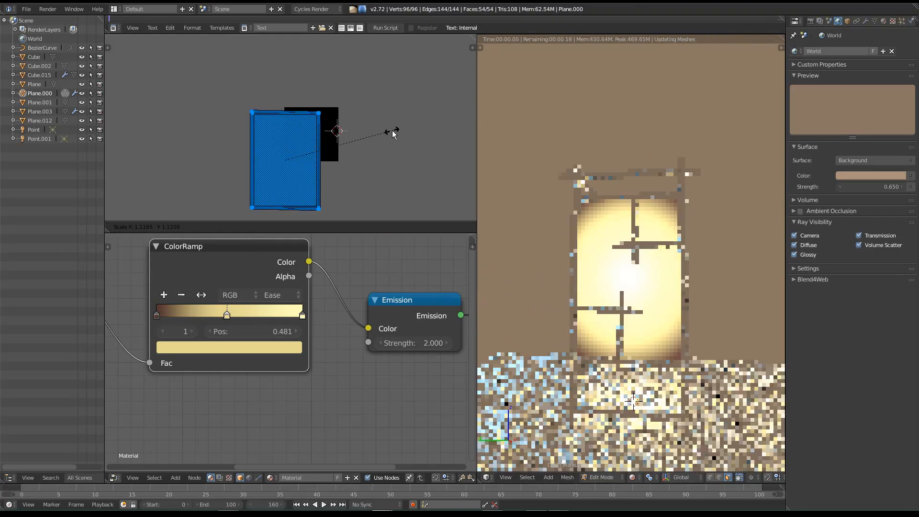